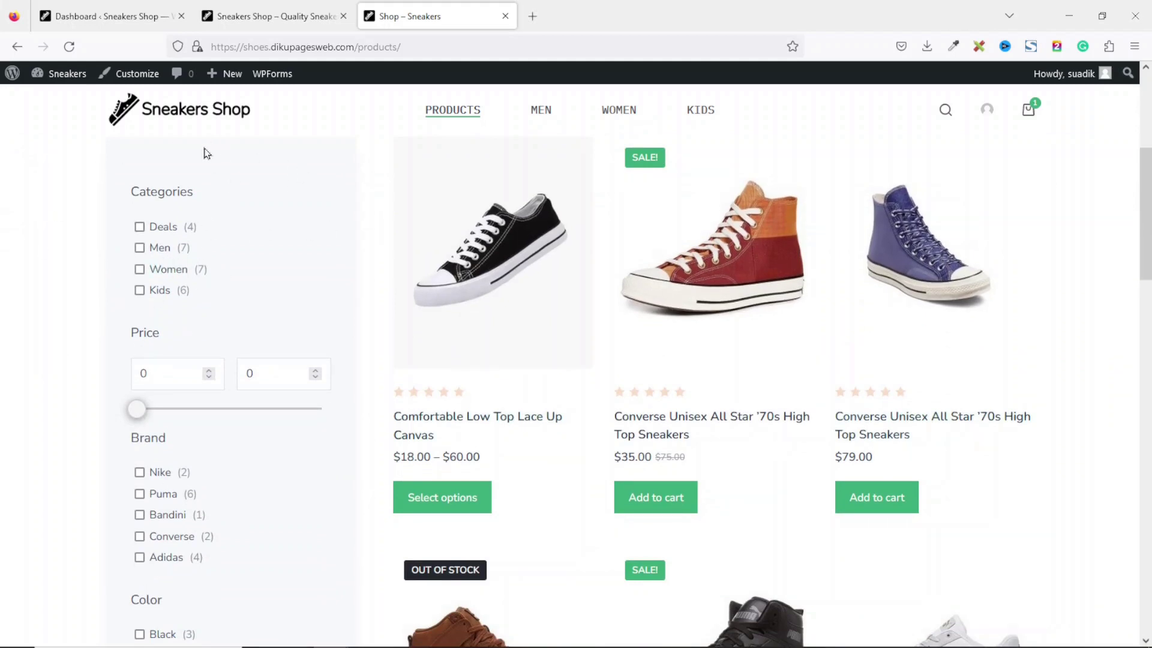
- Filter the shop to Men's Puma products in white
click(159, 249)
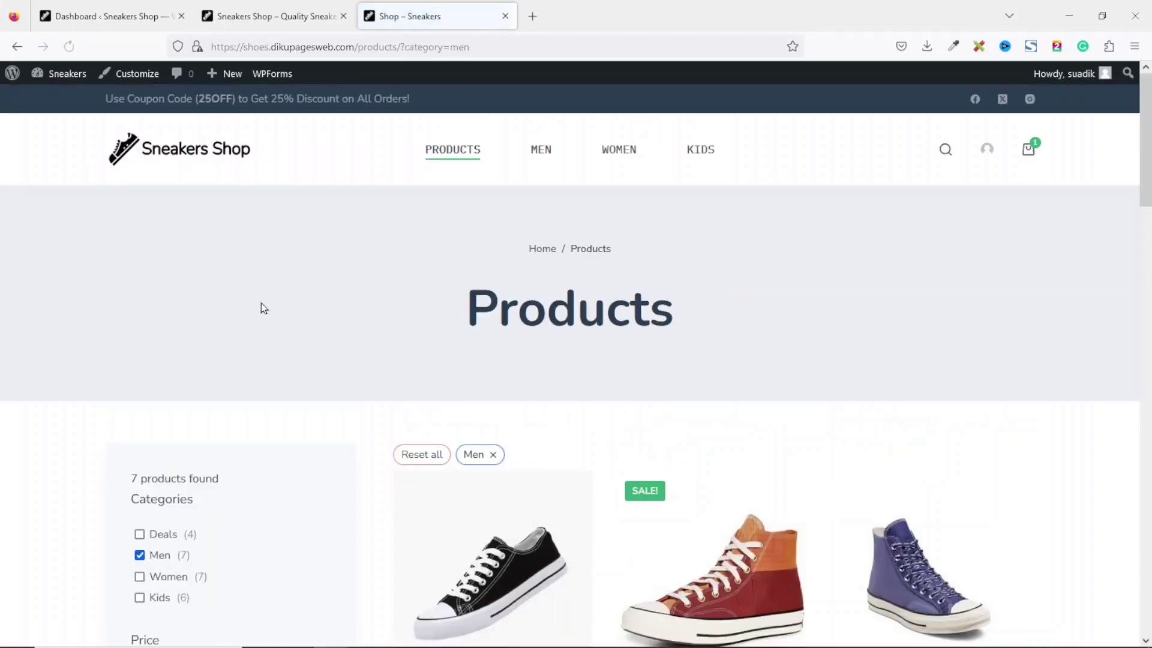
drag(1148, 146, 1148, 320)
scroll(310, 275, up, 3)
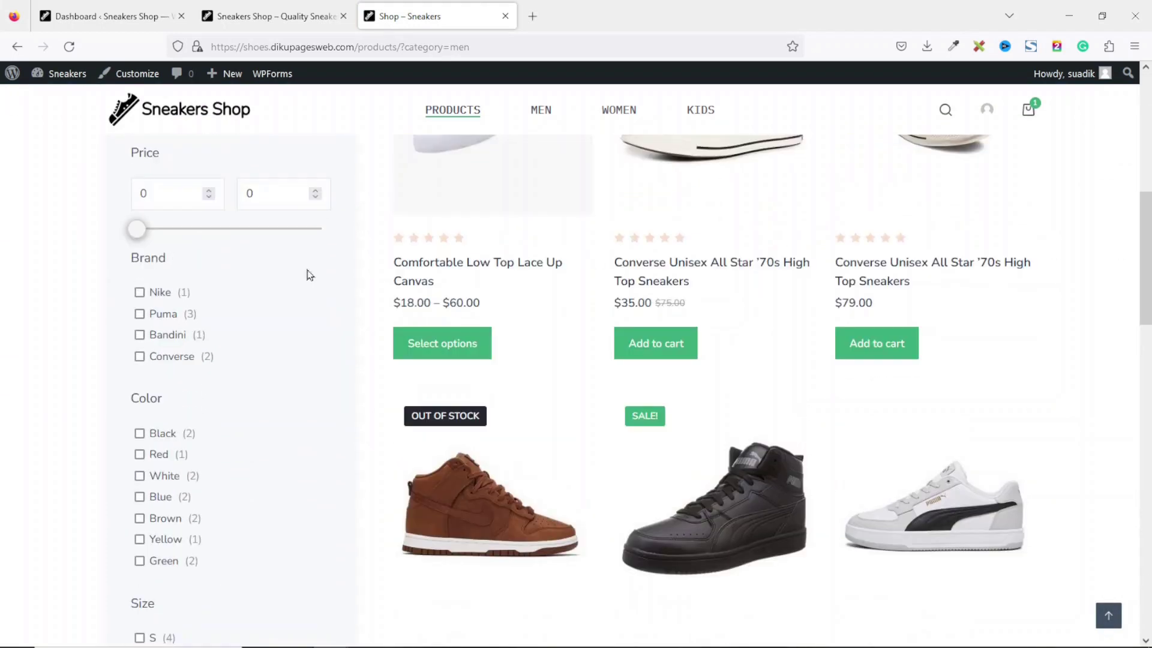
click(160, 318)
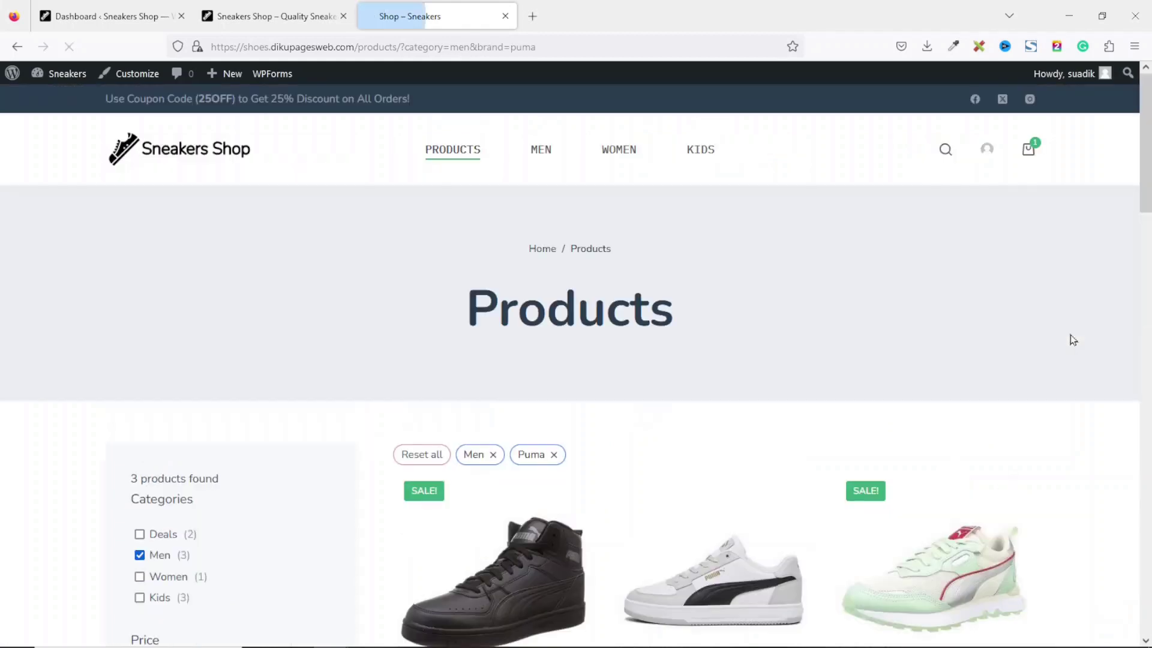
drag(1145, 152, 1133, 316)
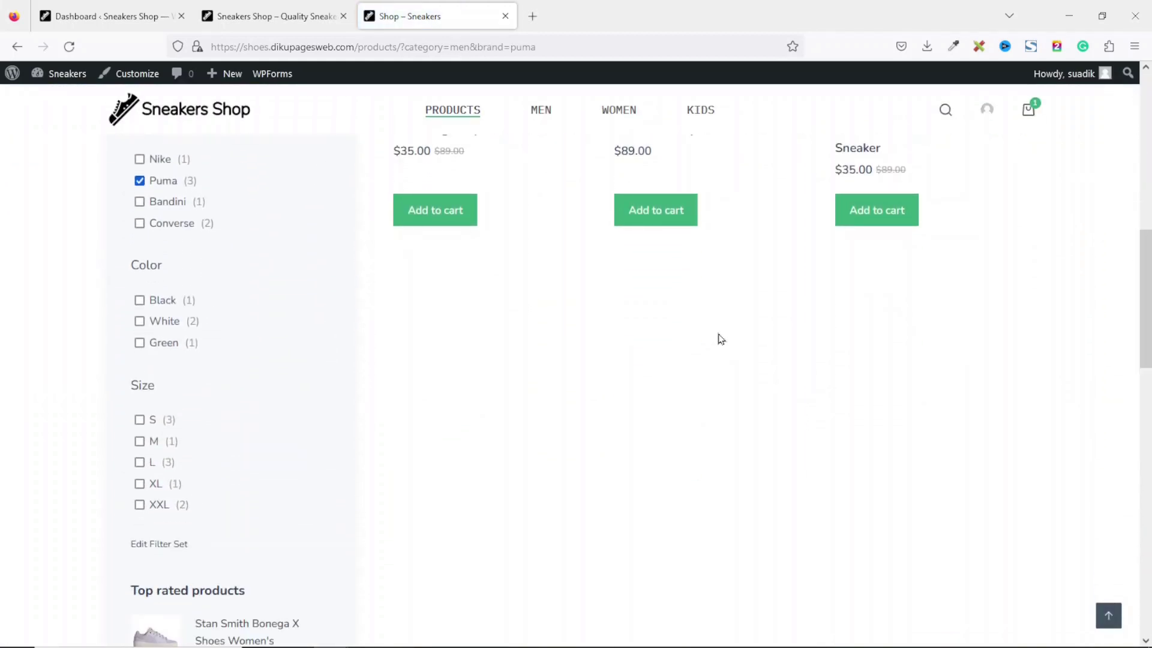
click(163, 327)
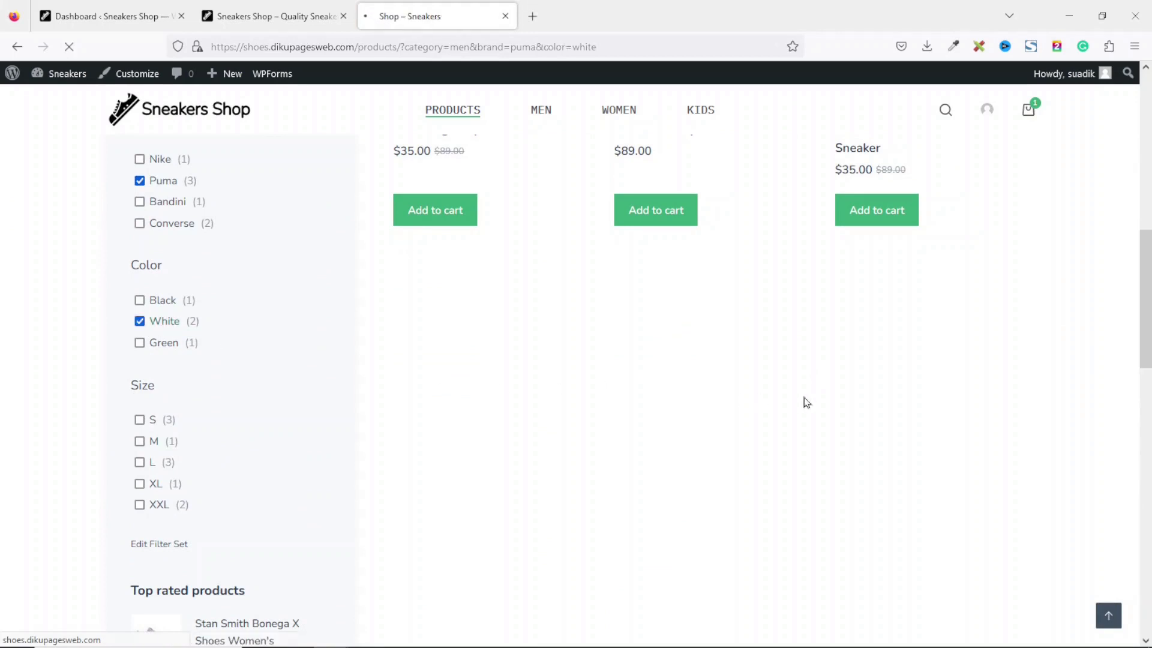
scroll(1128, 307, down, 10)
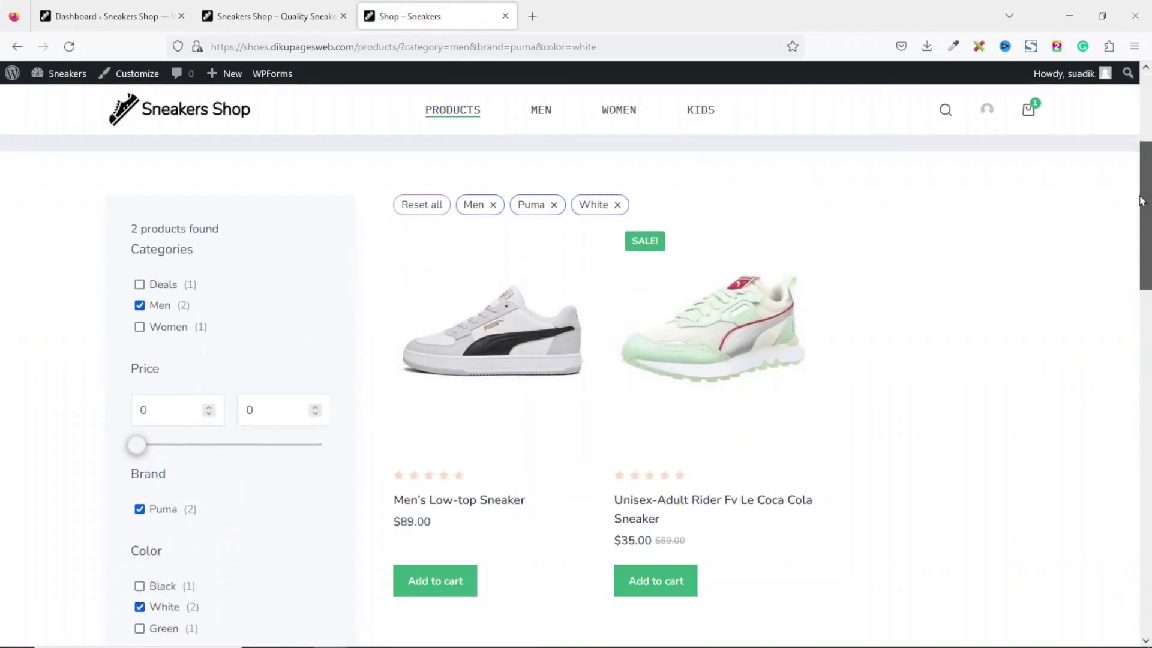
scroll(1128, 308, down, 1)
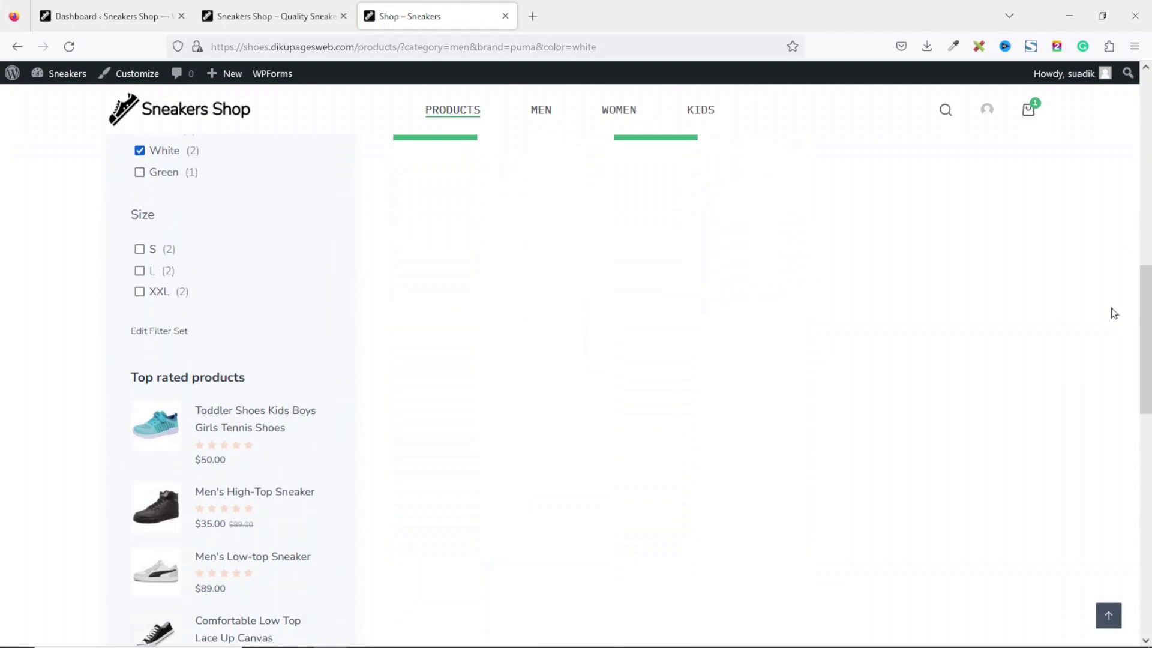
- Narrow the results to size S, then clear all active filters and browse the shop
click(153, 250)
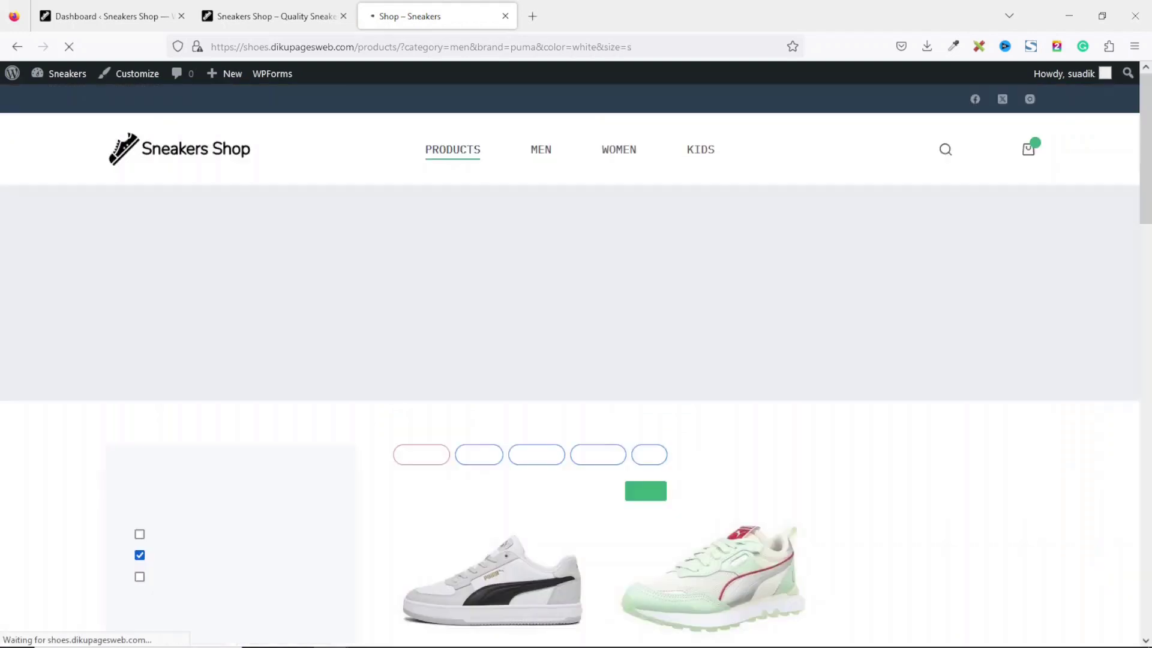
scroll(1149, 280, down, 8)
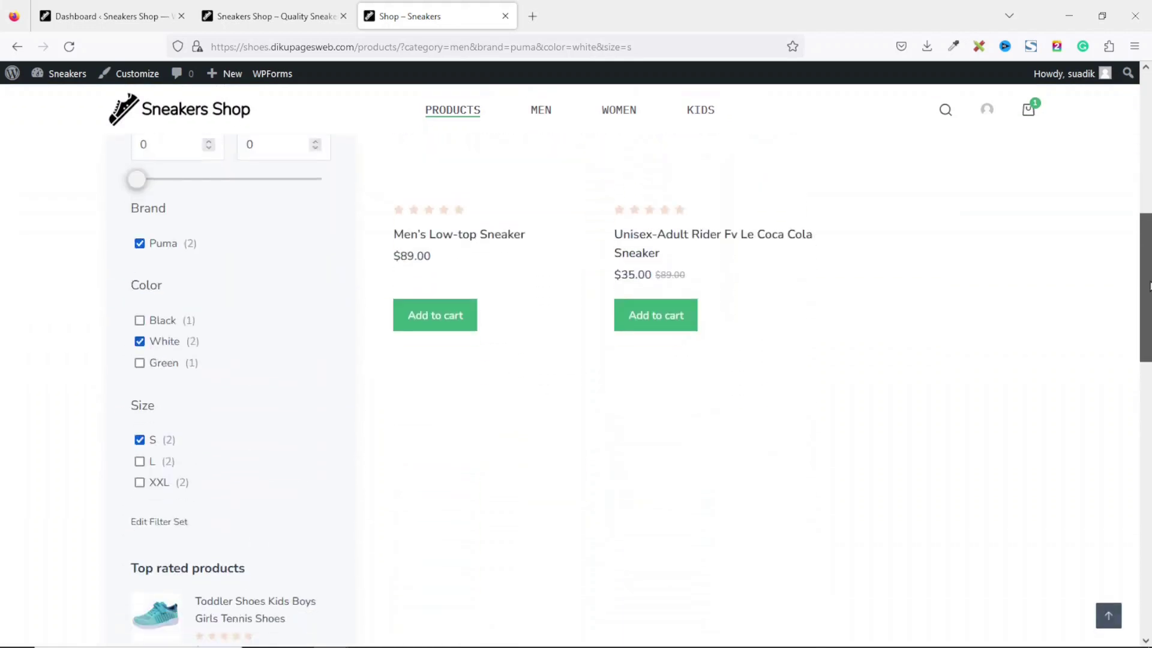
scroll(1149, 280, down, 3)
scroll(1149, 280, up, 9)
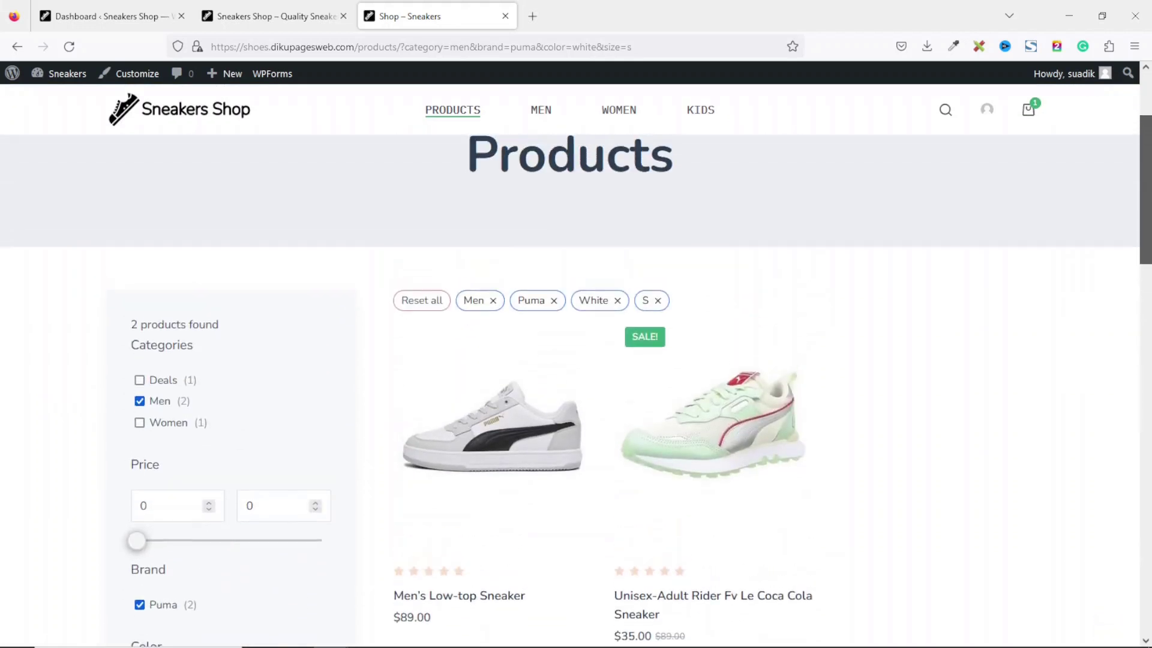
click(419, 303)
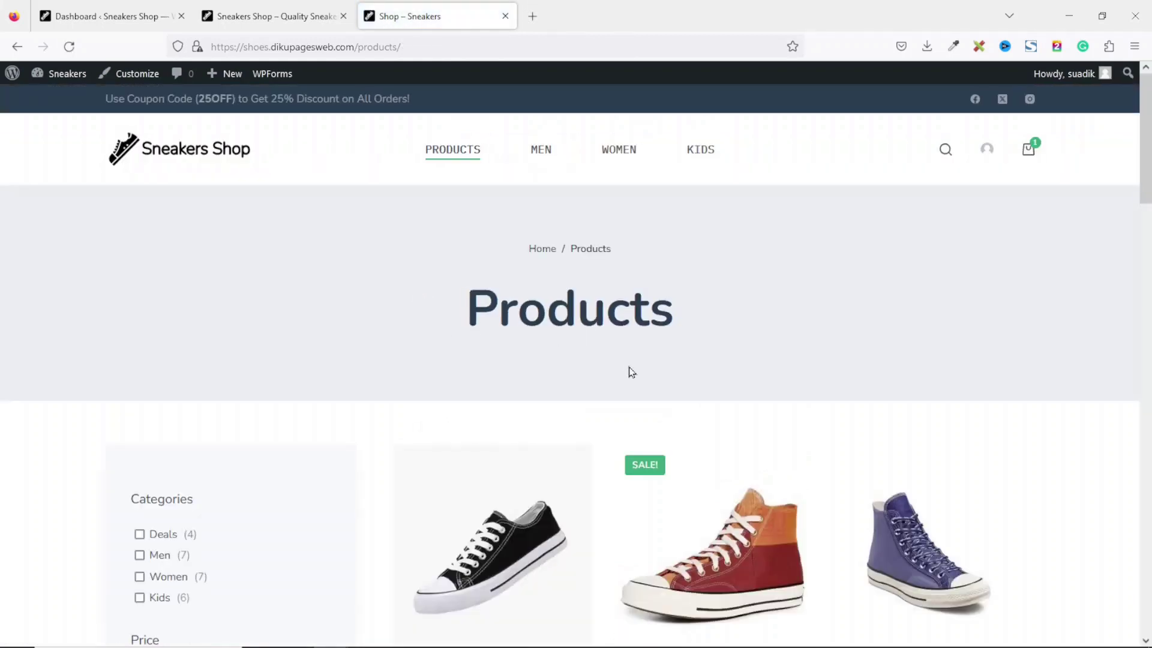
mouse_move(1146, 129)
mouse_down()
mouse_move(1146, 419)
mouse_move(1146, 151)
mouse_up()
drag(1146, 124, 1146, 175)
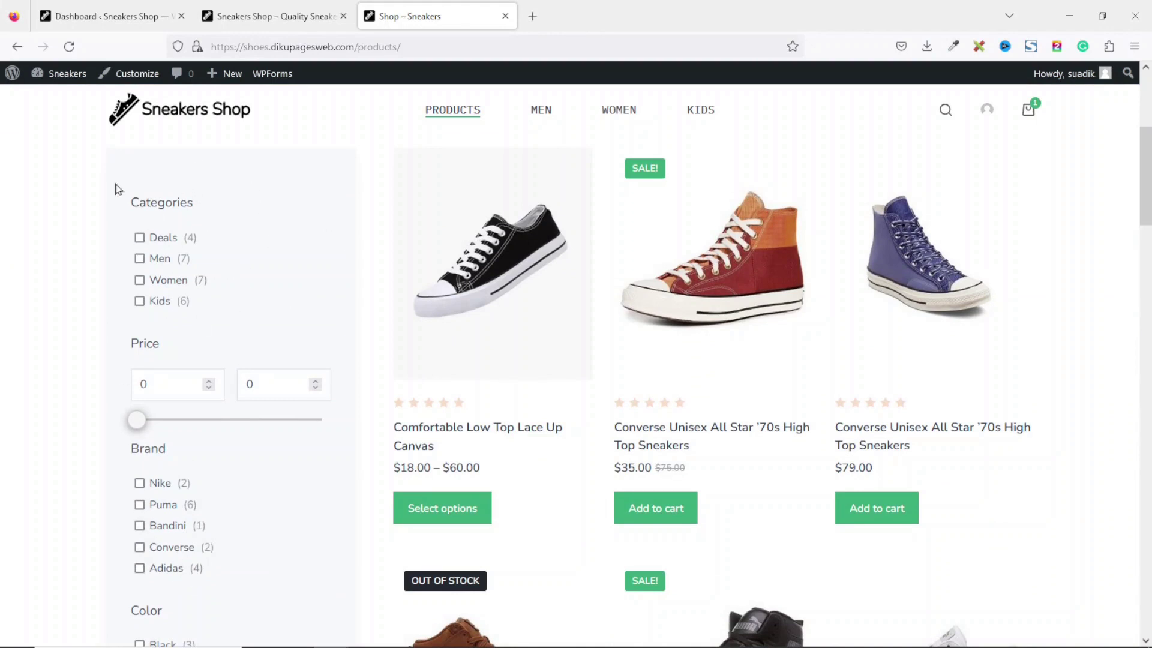
scroll(193, 337, down, 2)
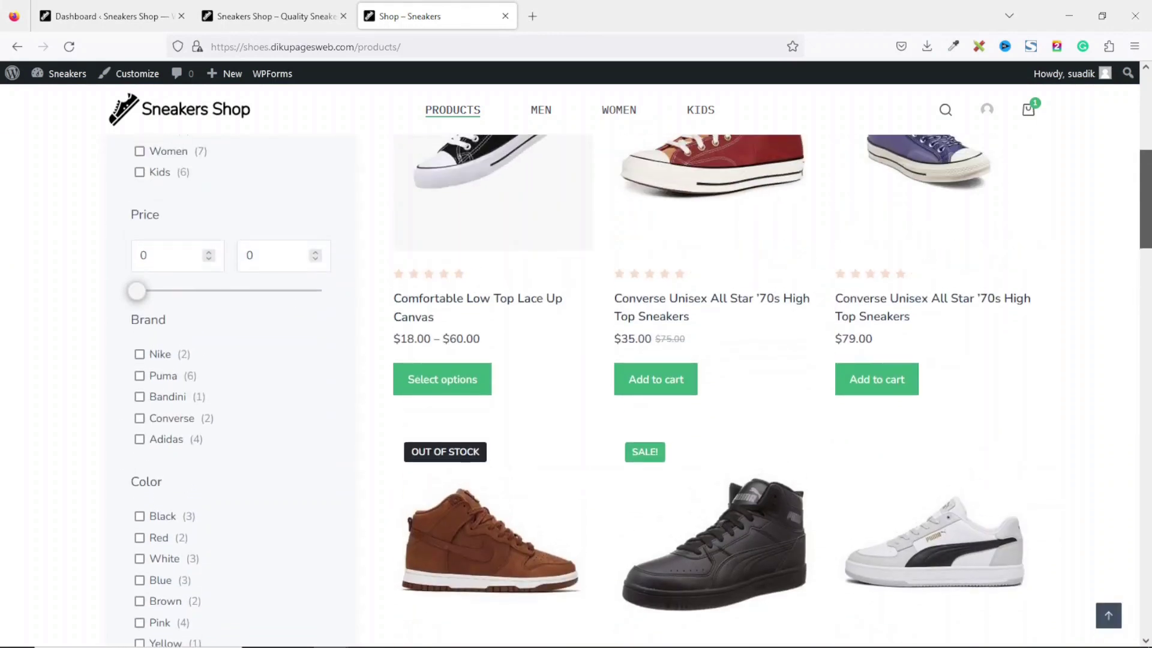
scroll(559, 269, down, 2)
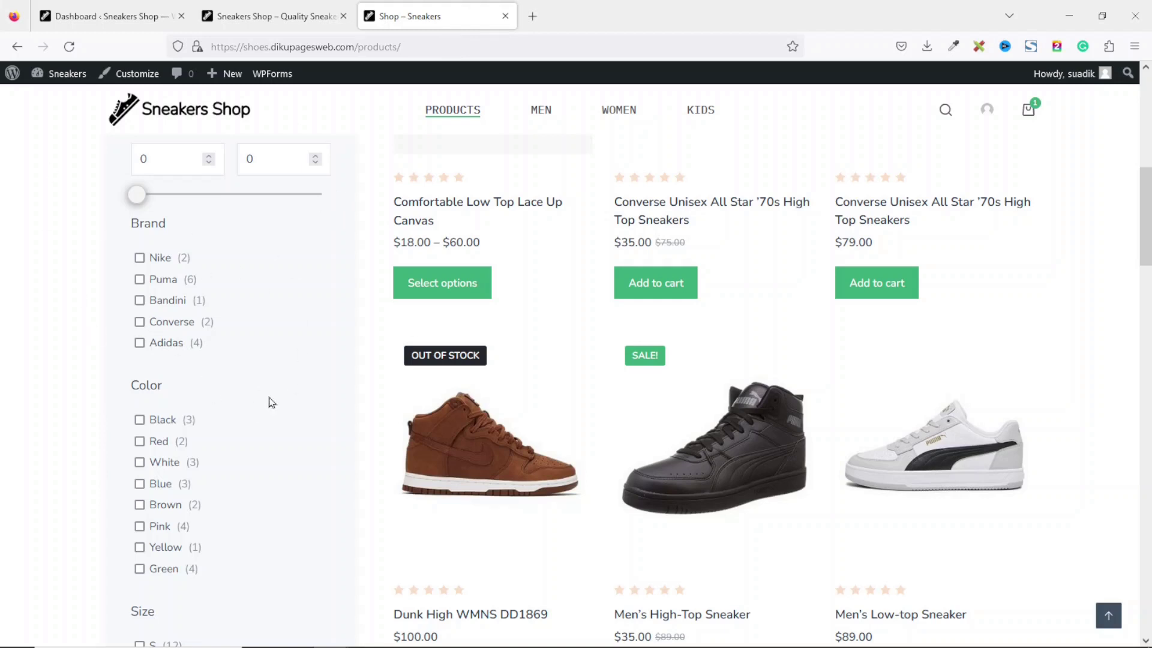
- In the admin, review Product Categories and the Brand, Color and Size attributes
click(102, 8)
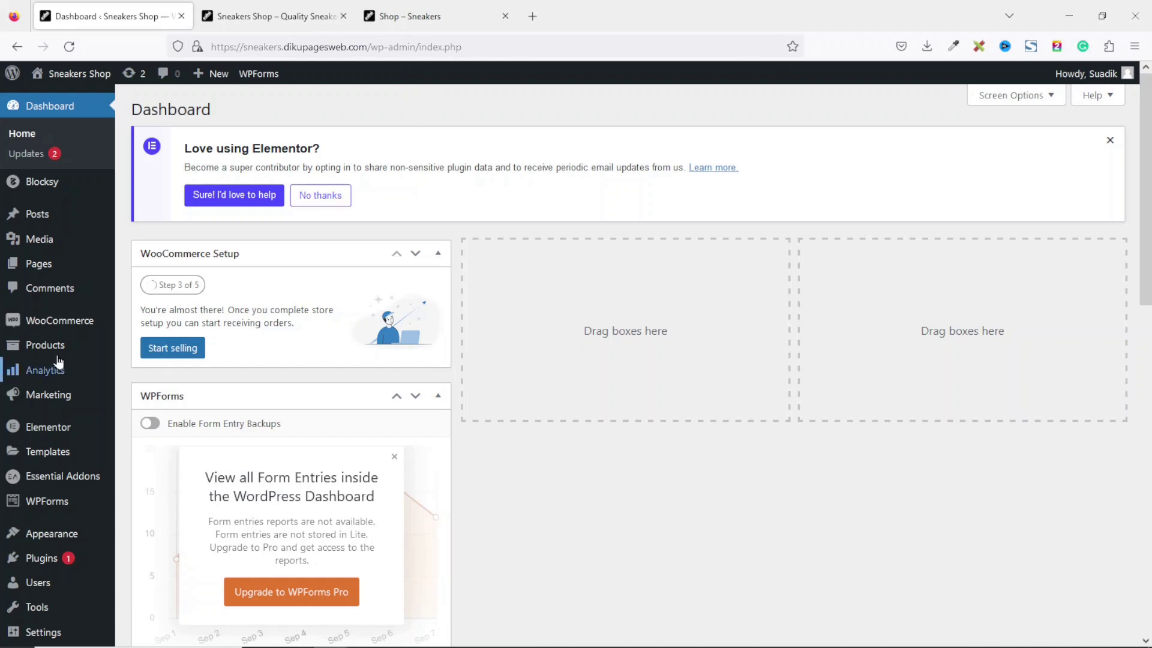
mouse_move(46, 348)
click(150, 391)
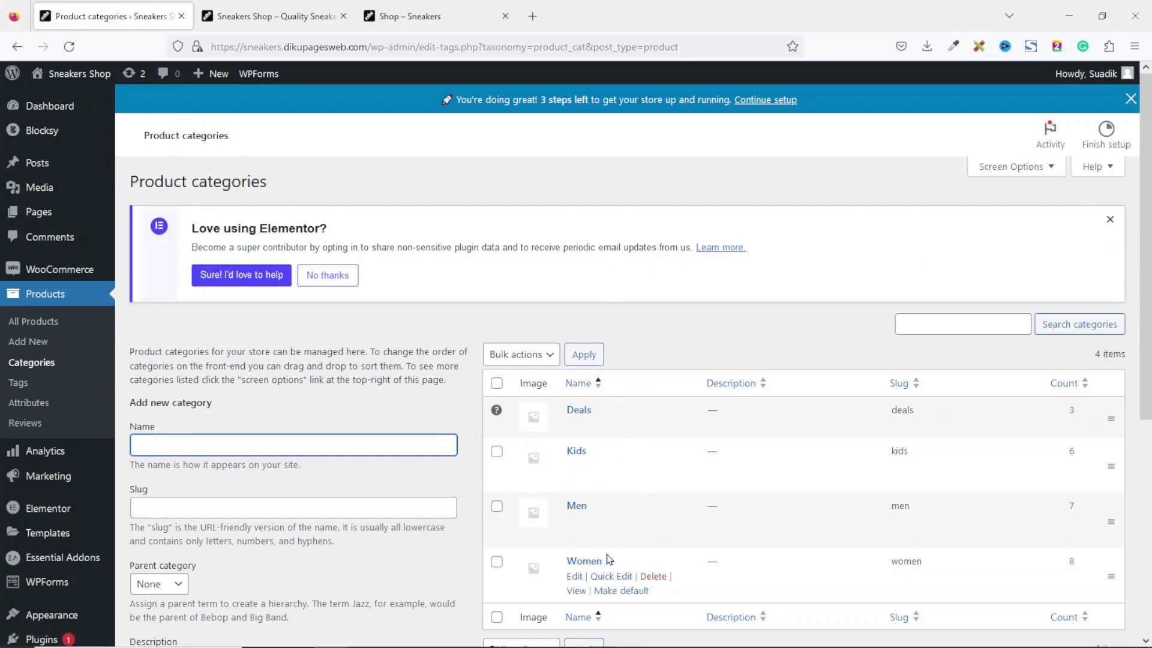
click(34, 405)
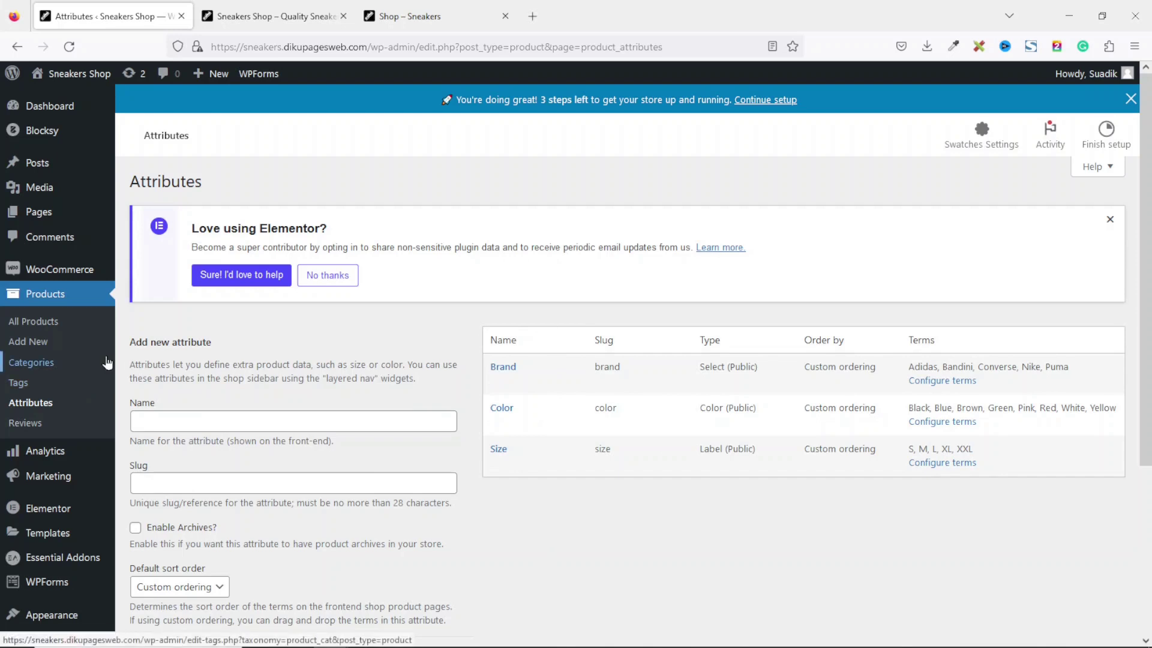
click(278, 22)
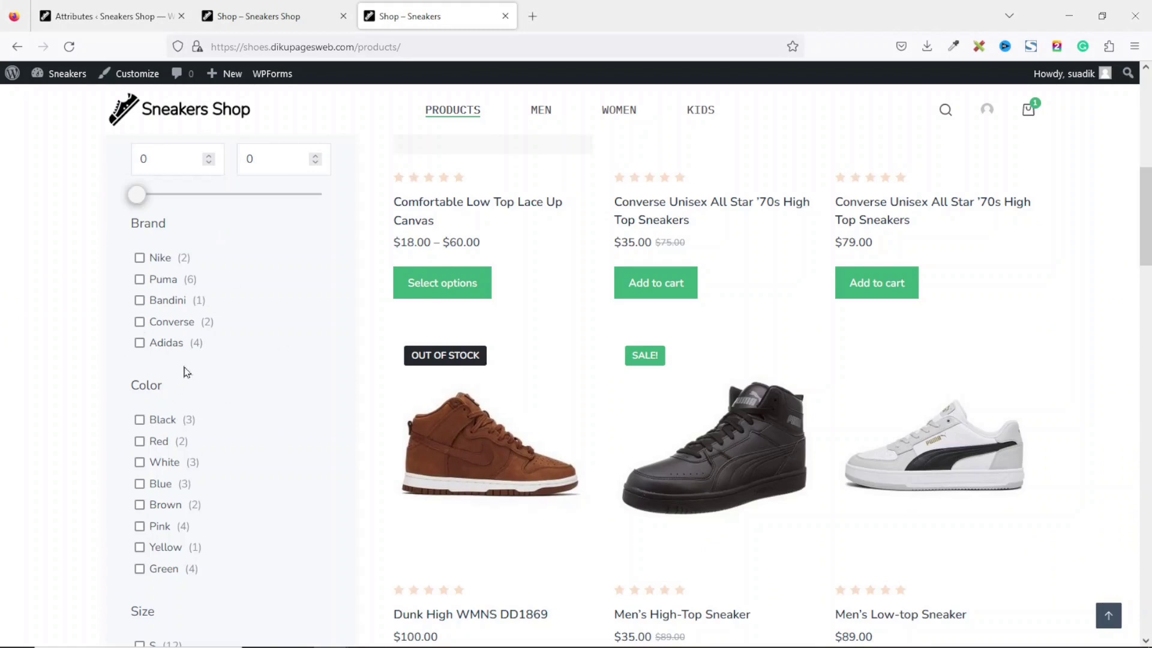
click(93, 16)
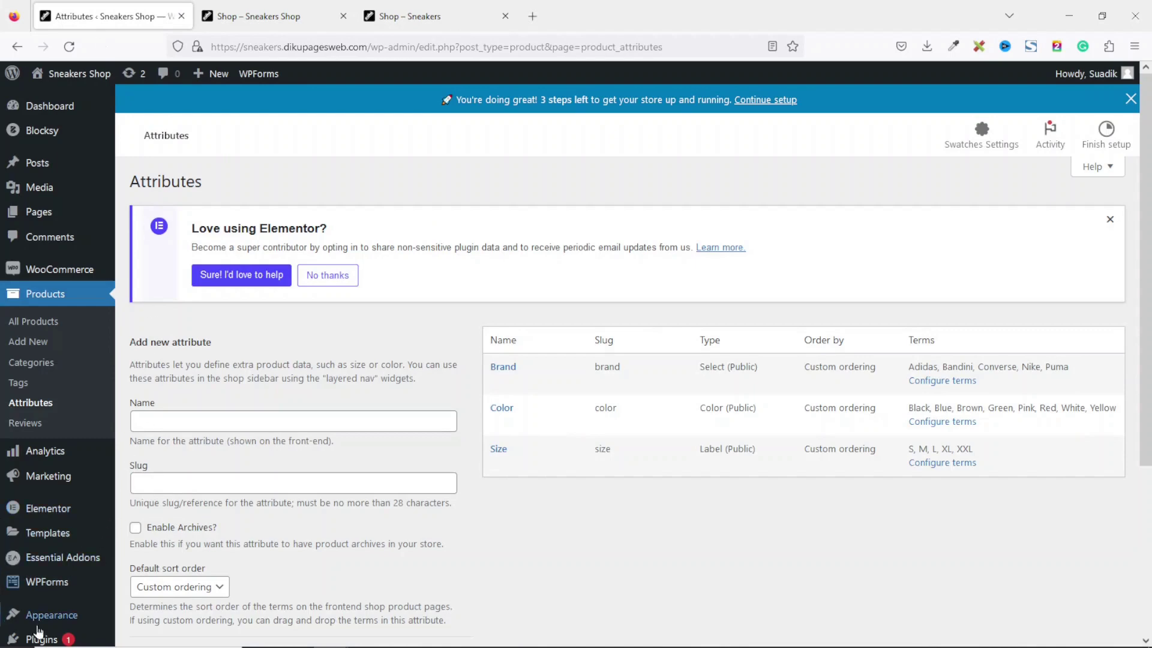
mouse_move(37, 638)
- Search for 'filter everything', then install and activate the Filter Everything plugin
click(149, 590)
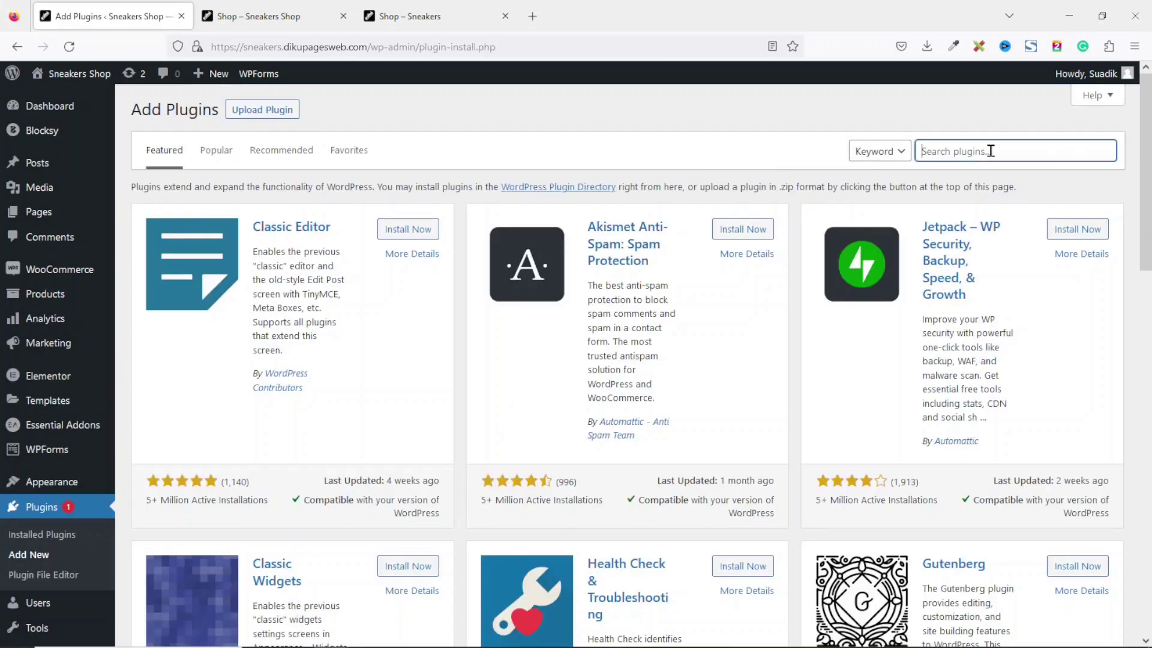
text(filter everything)
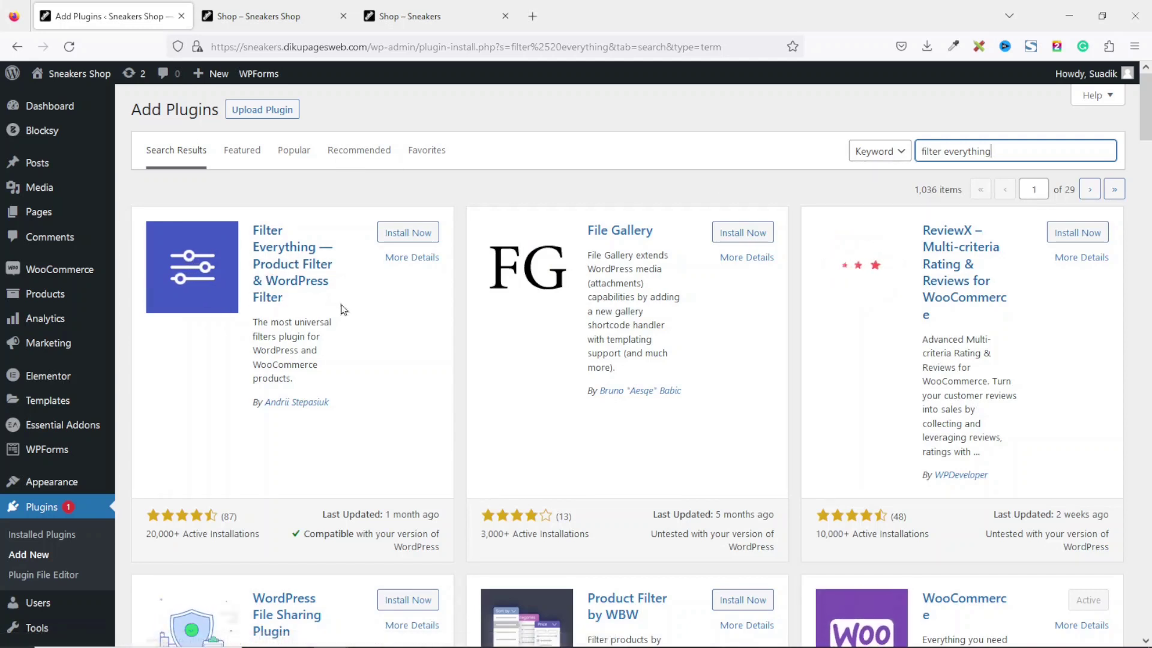
click(412, 233)
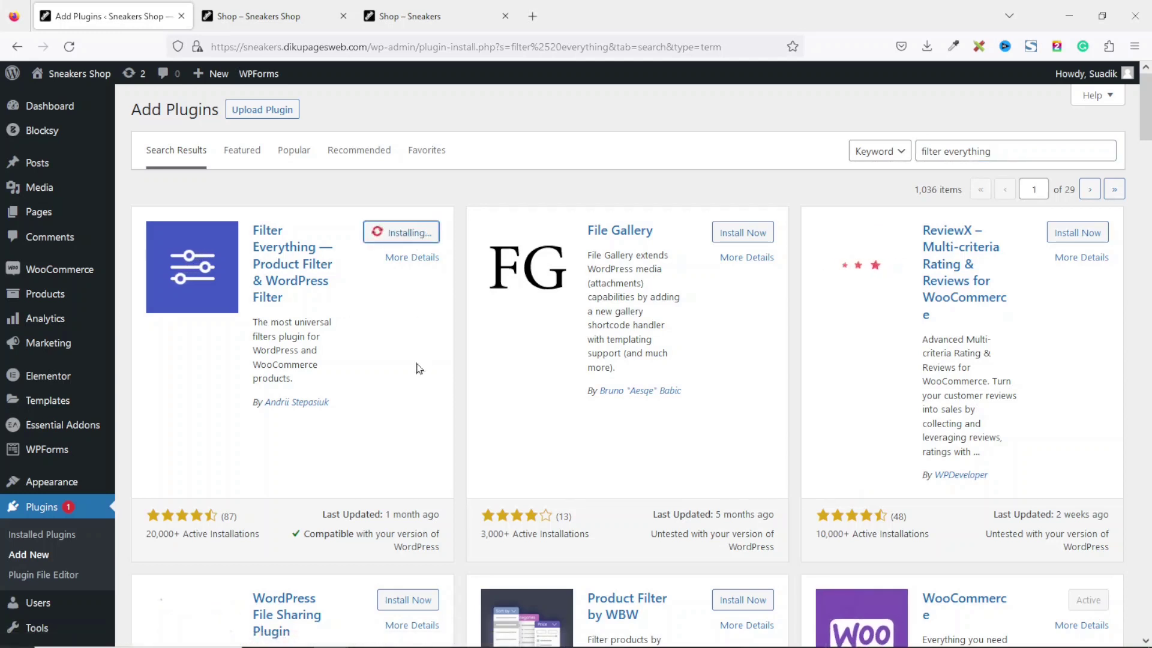
click(415, 233)
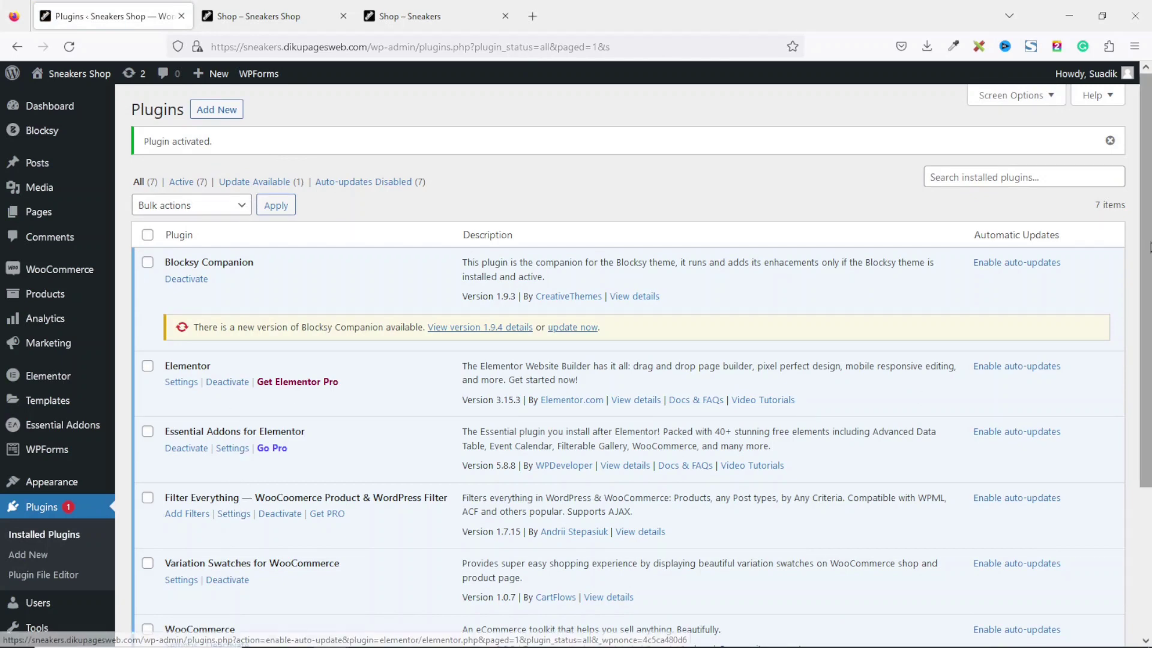
- Start a new filter set from Filters > Add New
scroll(1150, 246, down, 3)
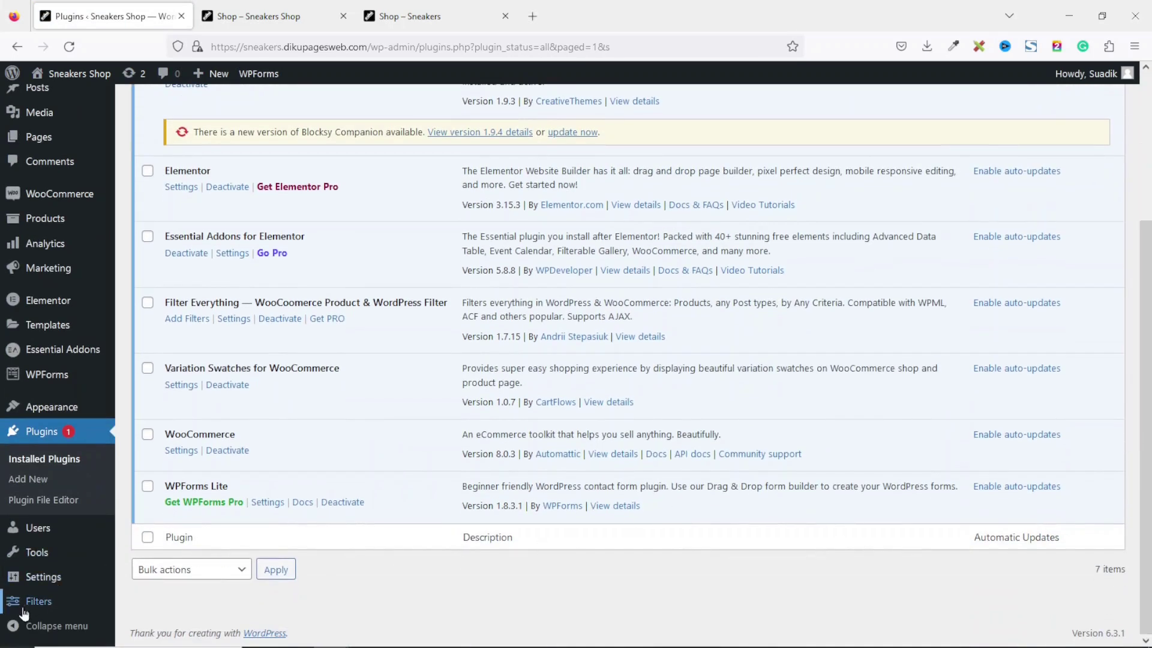
mouse_move(37, 604)
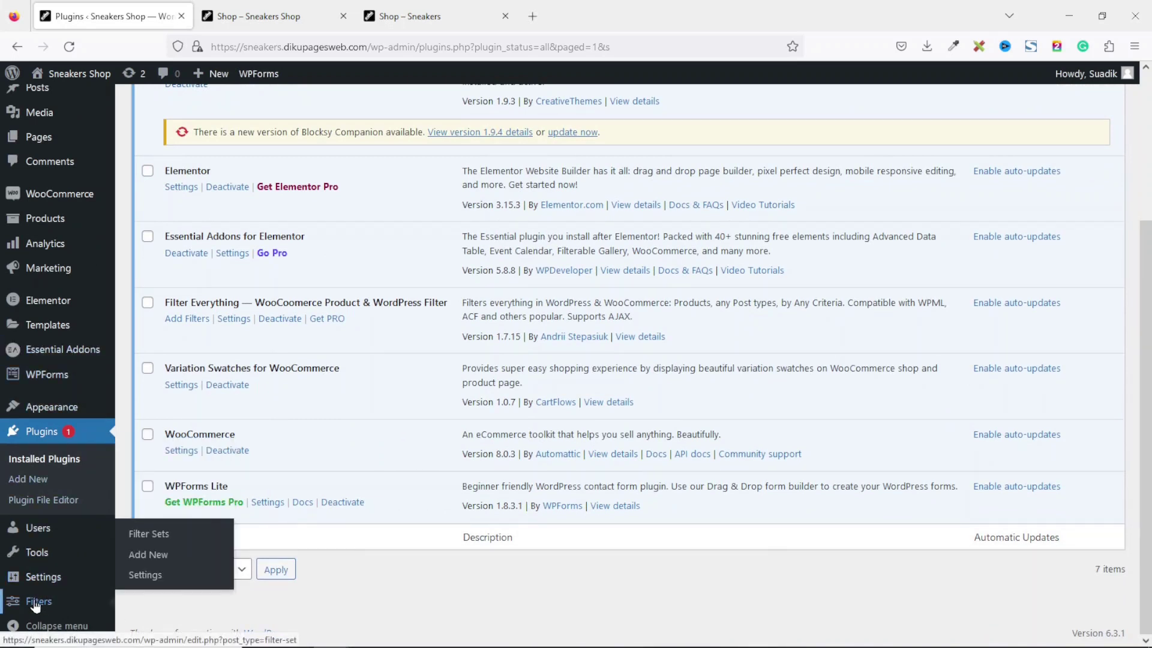
click(160, 557)
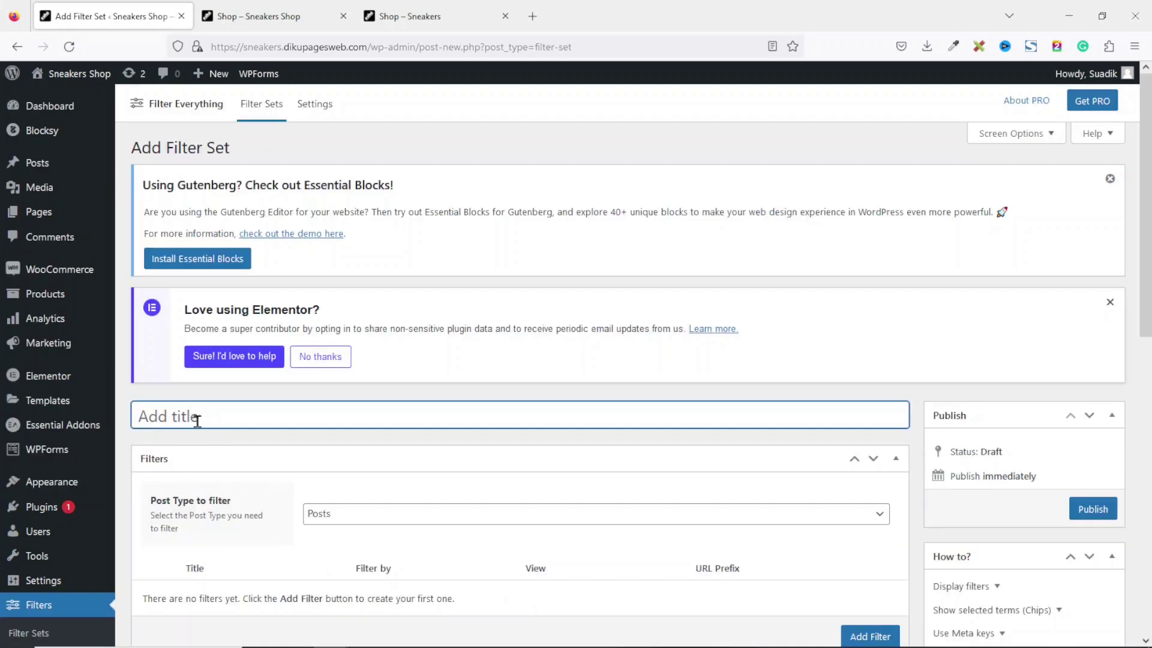
- Title the filter set 'Product Filter' and set its post type to Products
text(Product Filter)
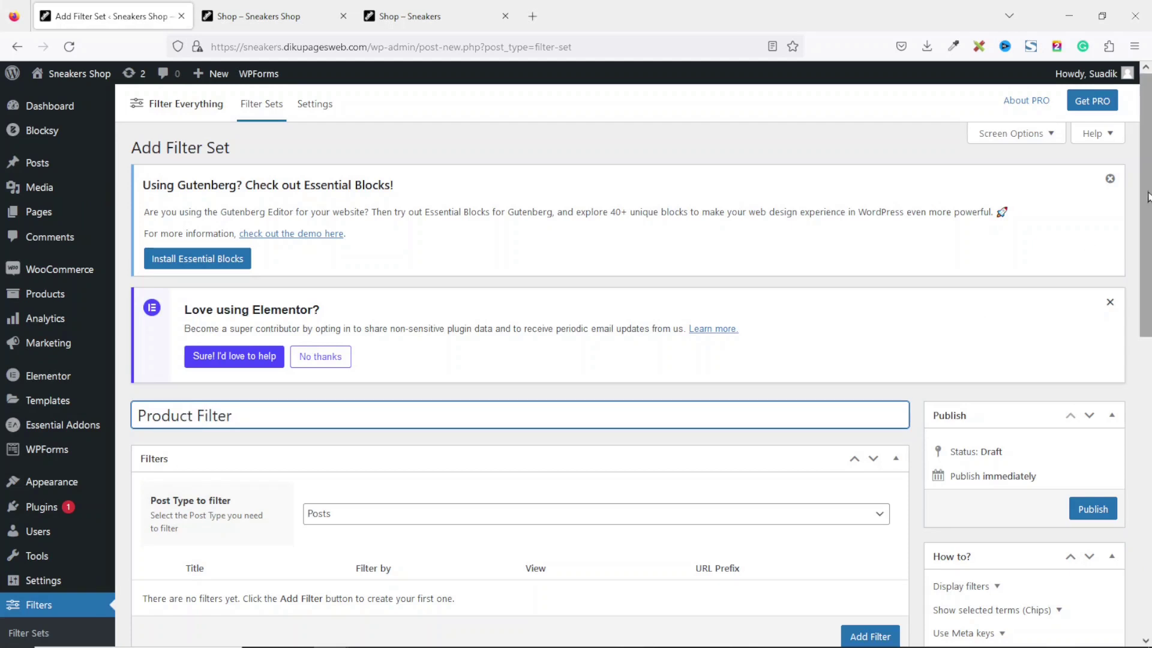
scroll(1150, 202, down, 5)
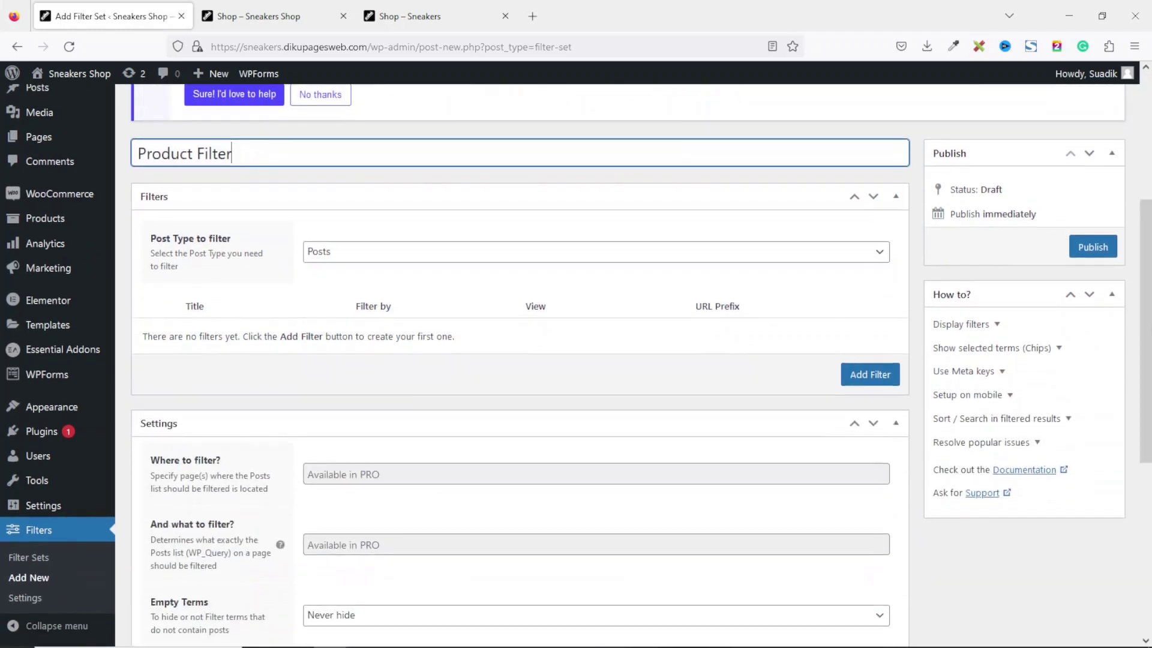
scroll(121, 360, up, 2)
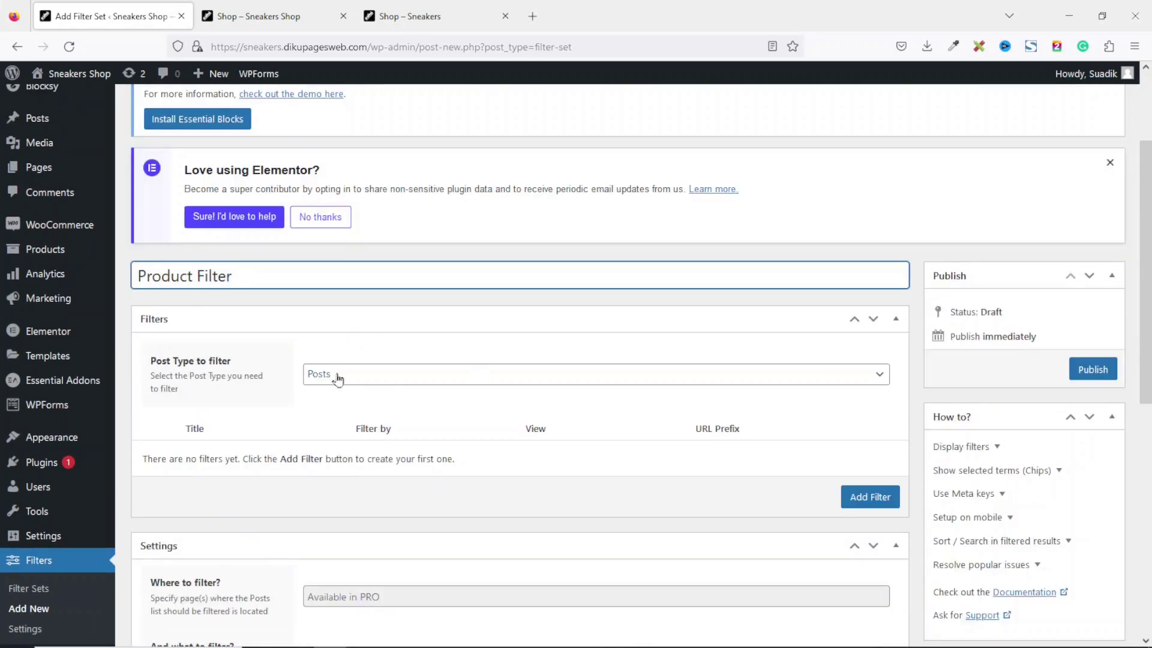
click(371, 384)
click(352, 438)
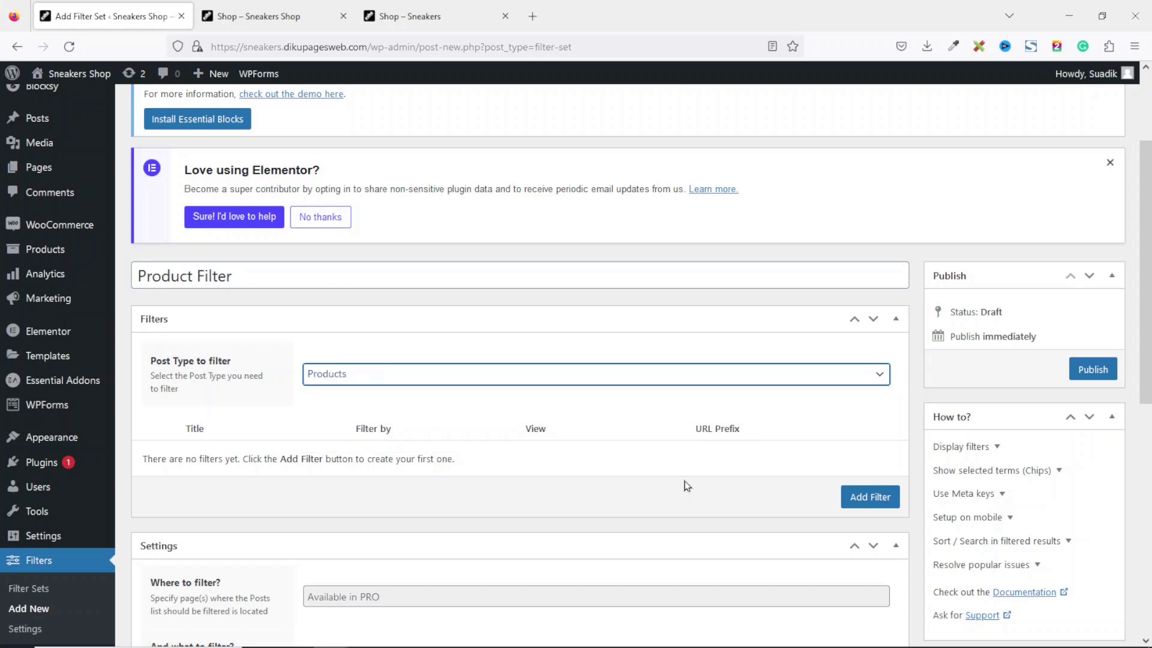
- Add a Categories filter on Product Categories with URL variable name category
click(870, 497)
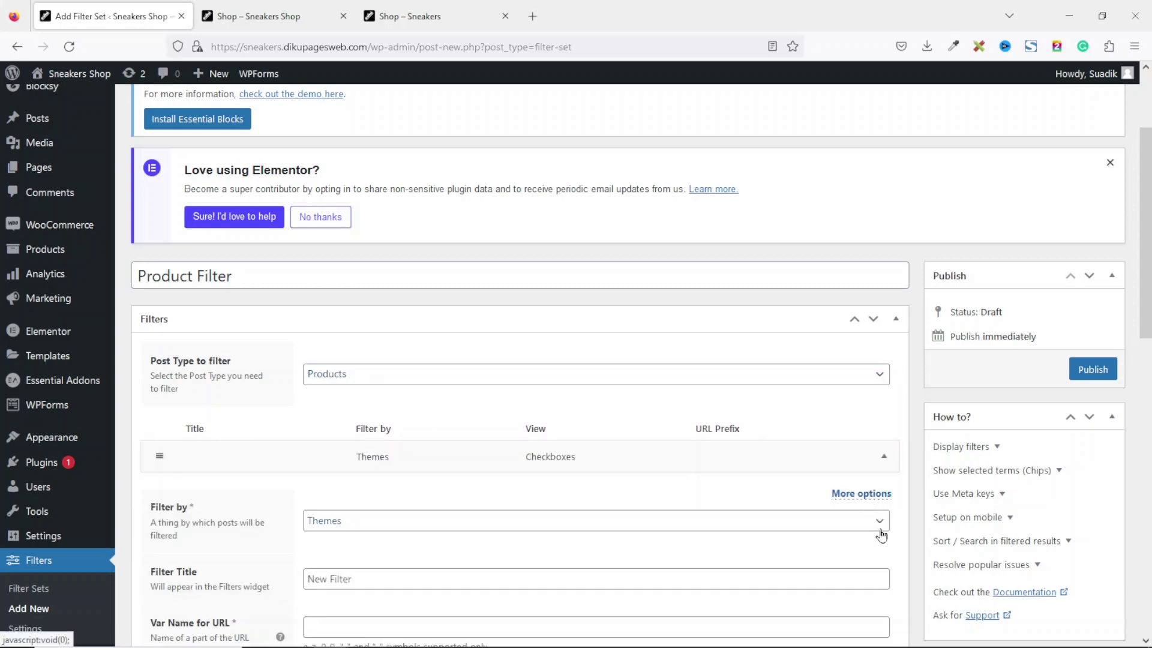
scroll(294, 474, down, 2)
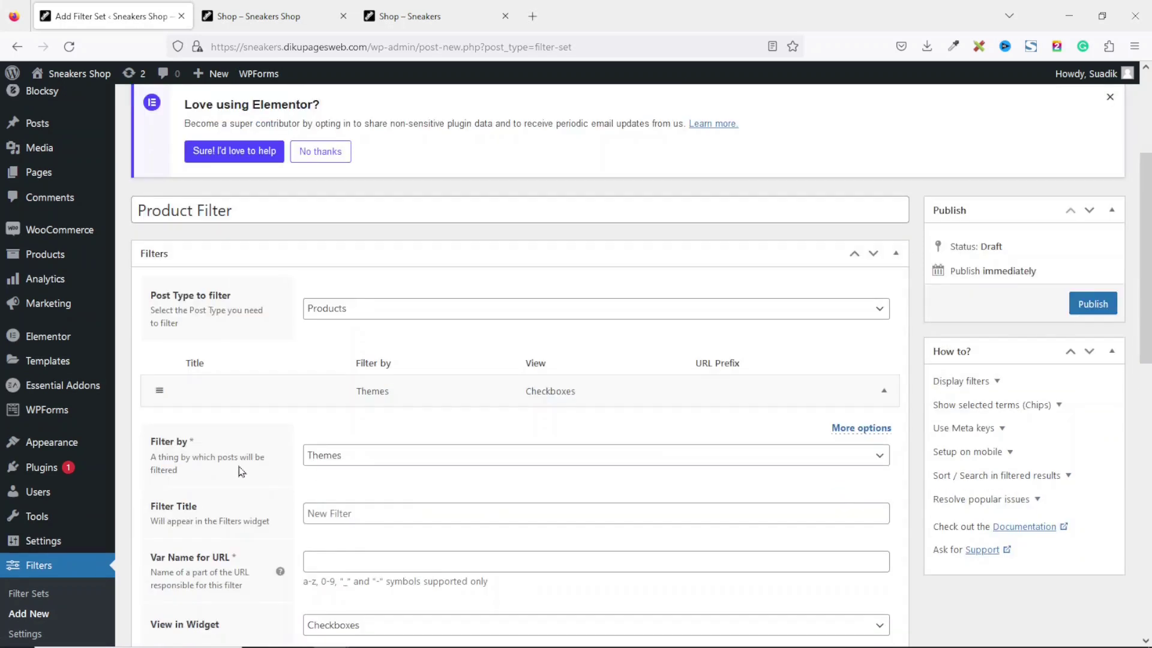
click(402, 468)
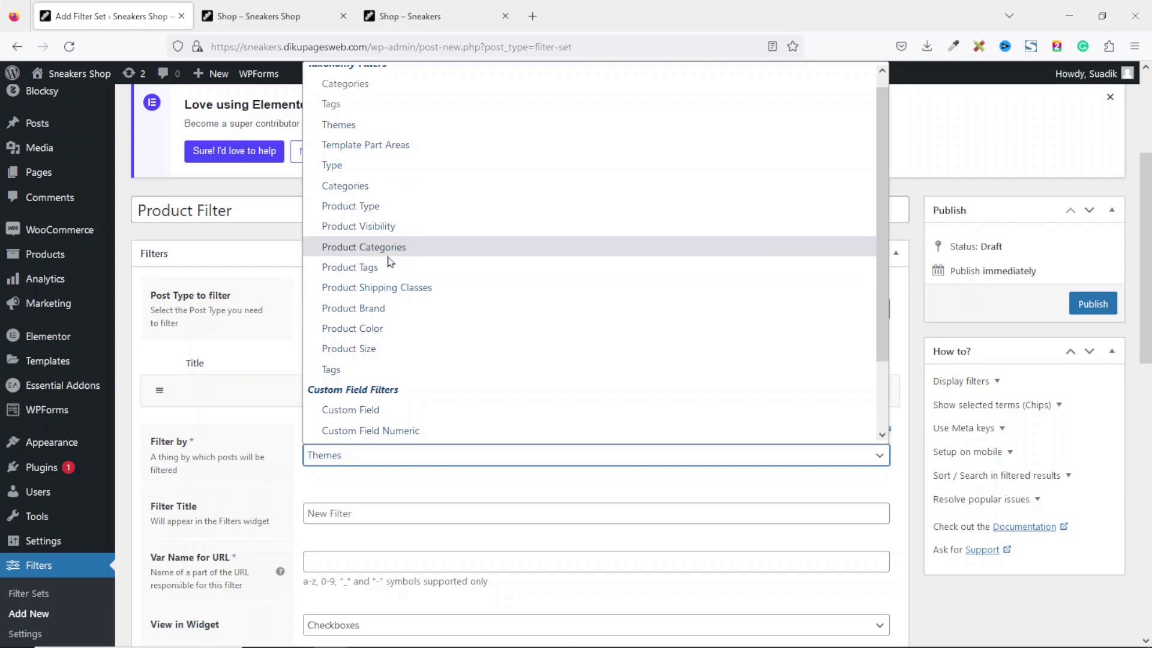
click(369, 249)
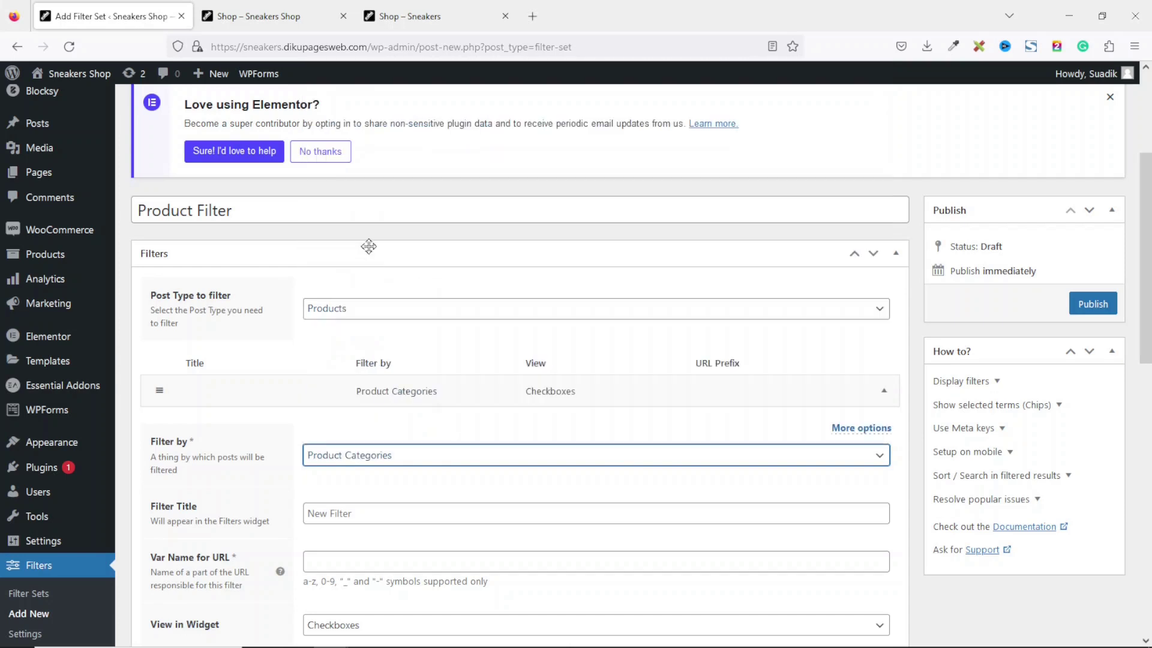
click(363, 511)
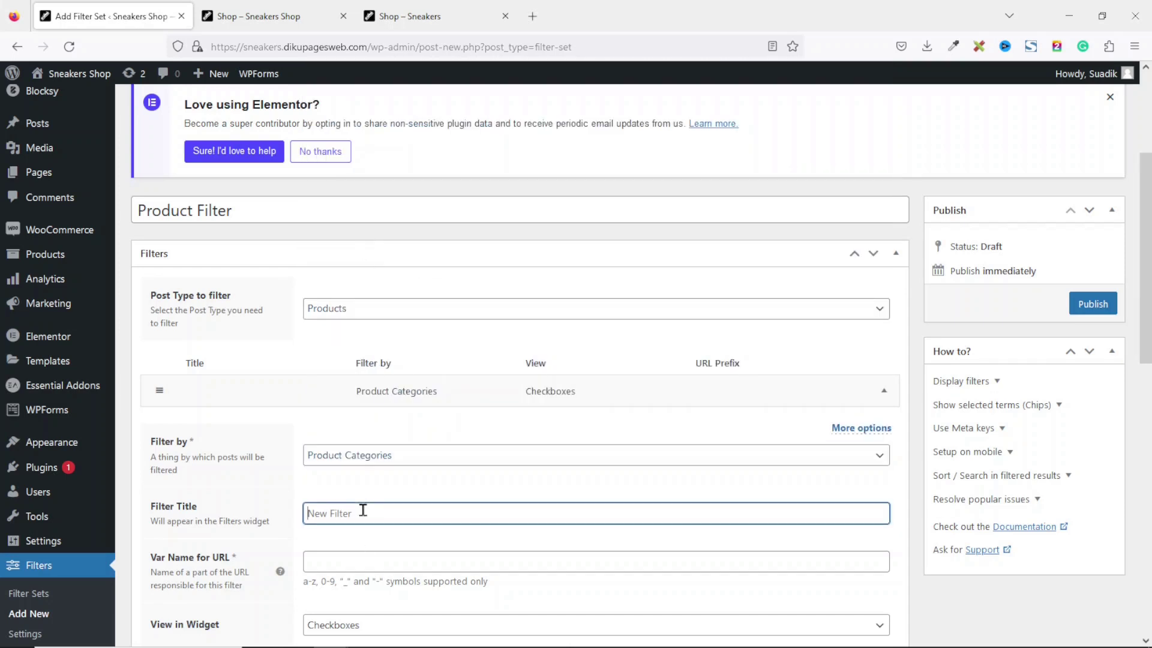
text(Categories)
click(376, 562)
text(category)
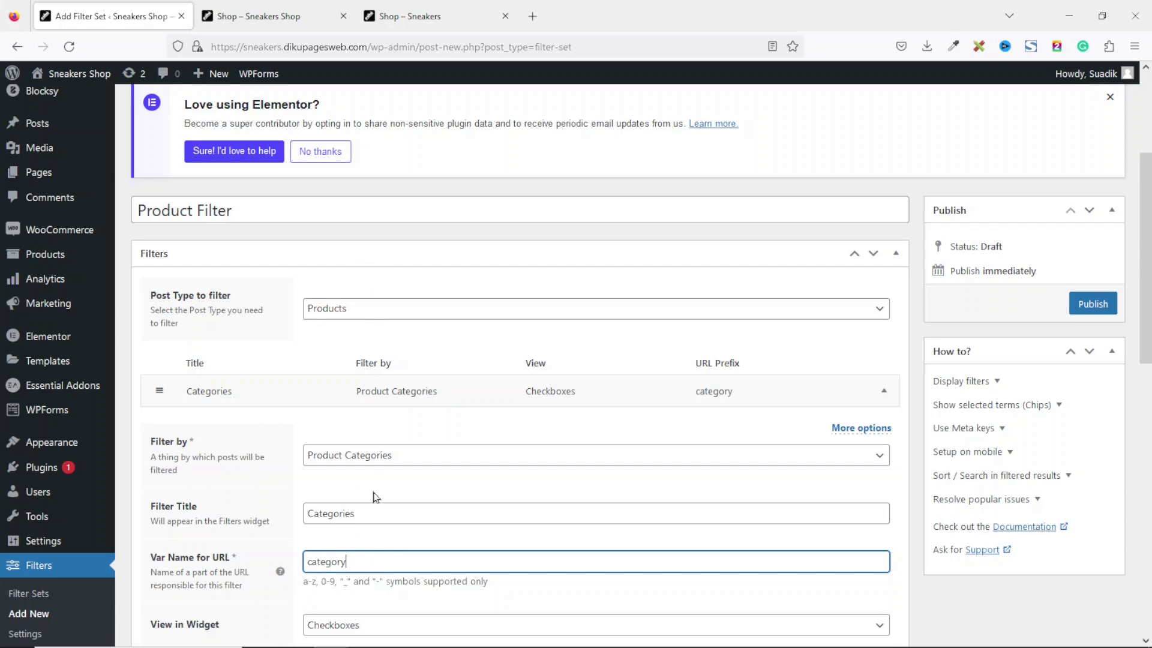
drag(1149, 246, 1044, 372)
click(870, 449)
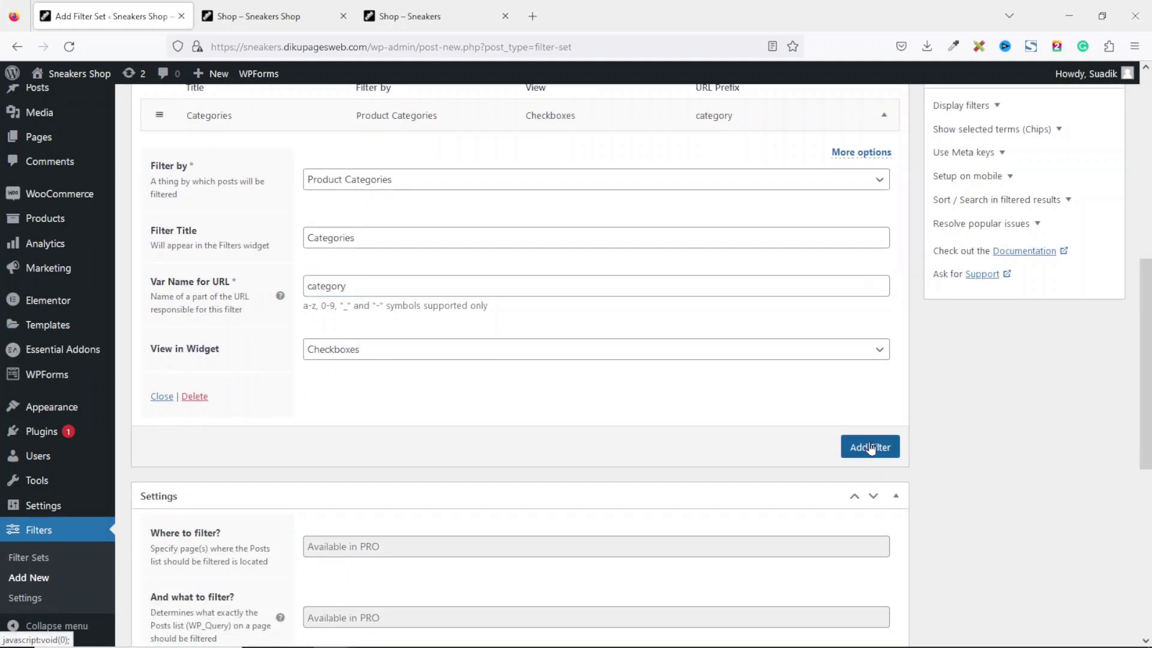
- Collapse the Categories filter and check the storefront products page
scroll(875, 300, up, 3)
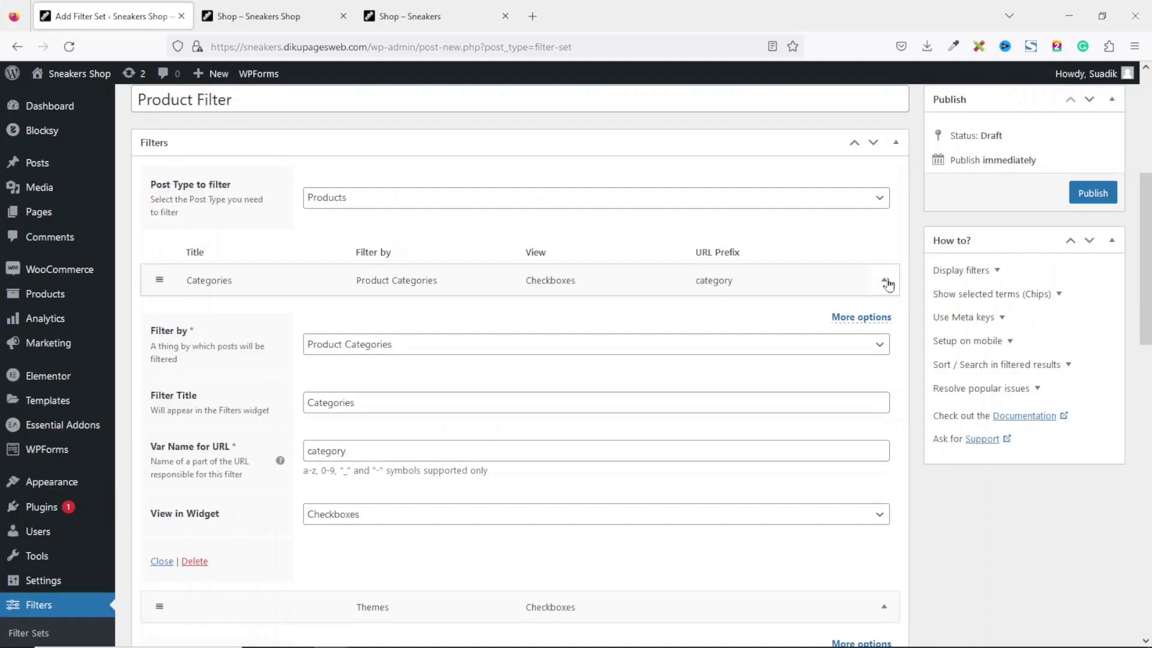
click(883, 280)
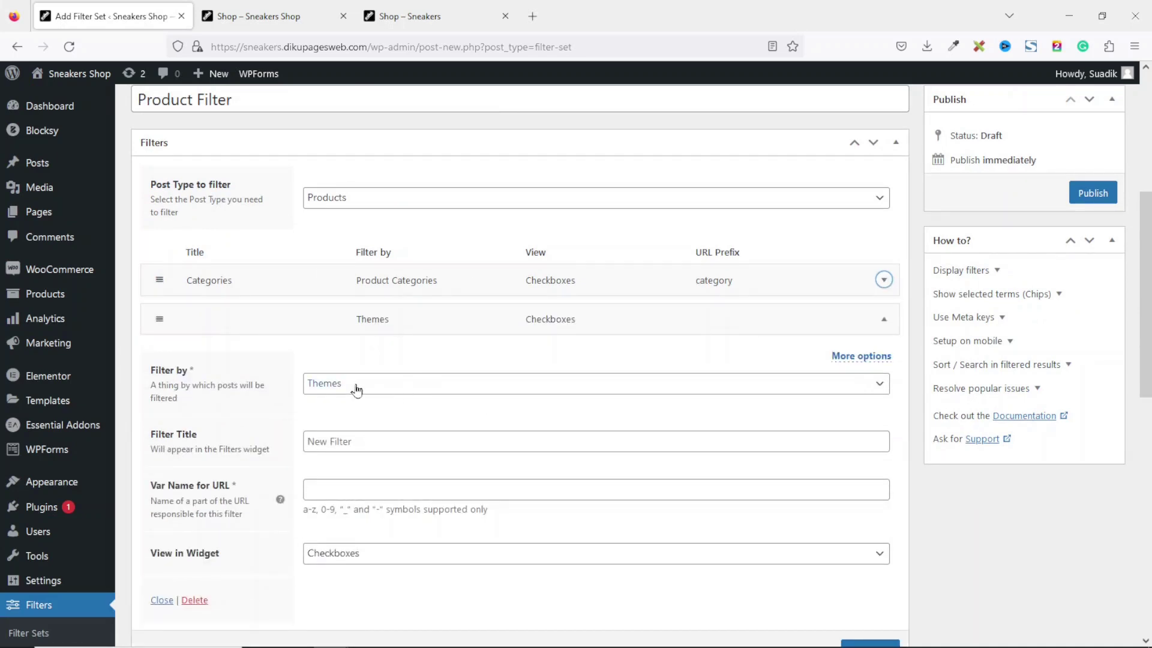
click(358, 387)
click(123, 96)
click(431, 17)
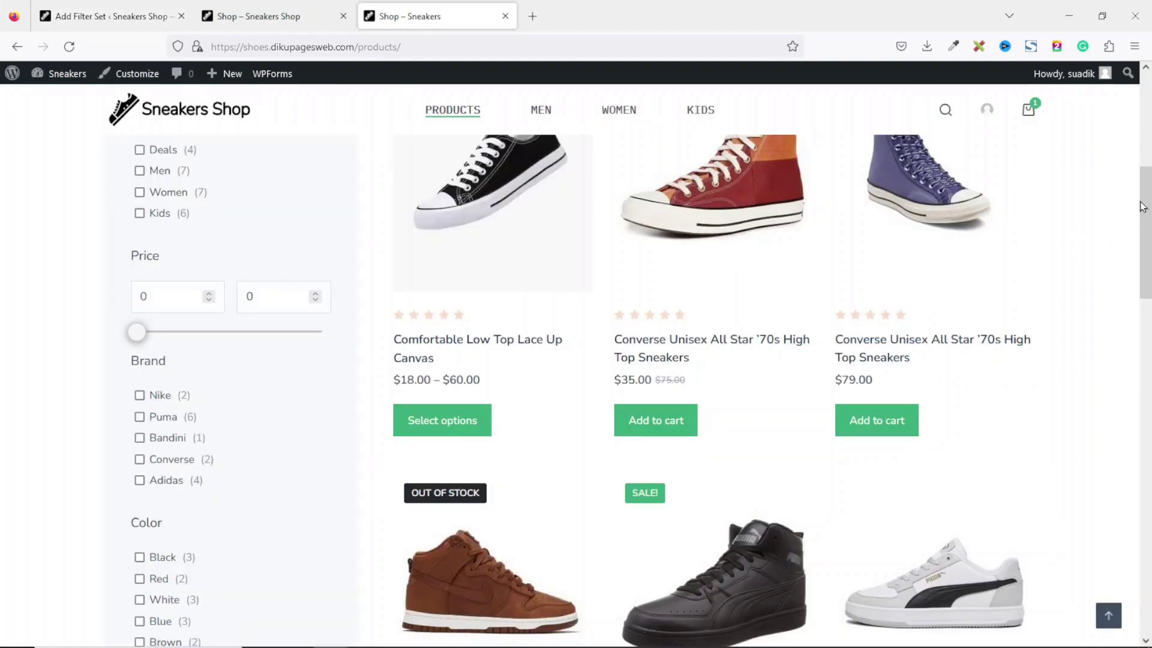
scroll(1144, 232, down, 2)
scroll(1144, 231, up, 3)
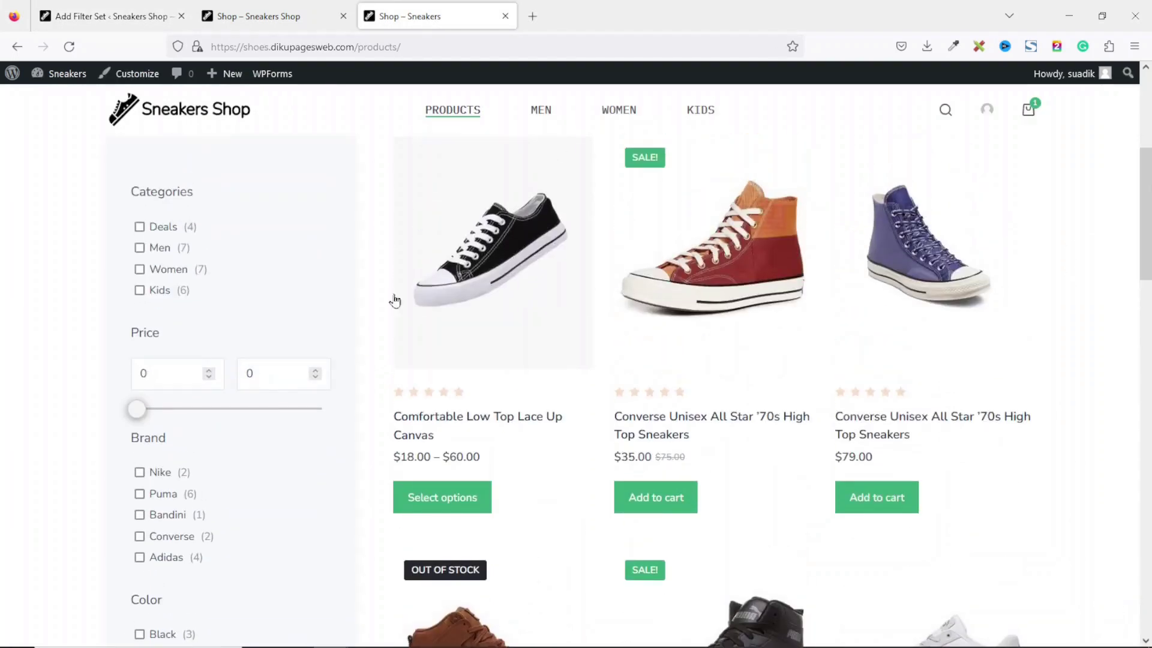
click(105, 19)
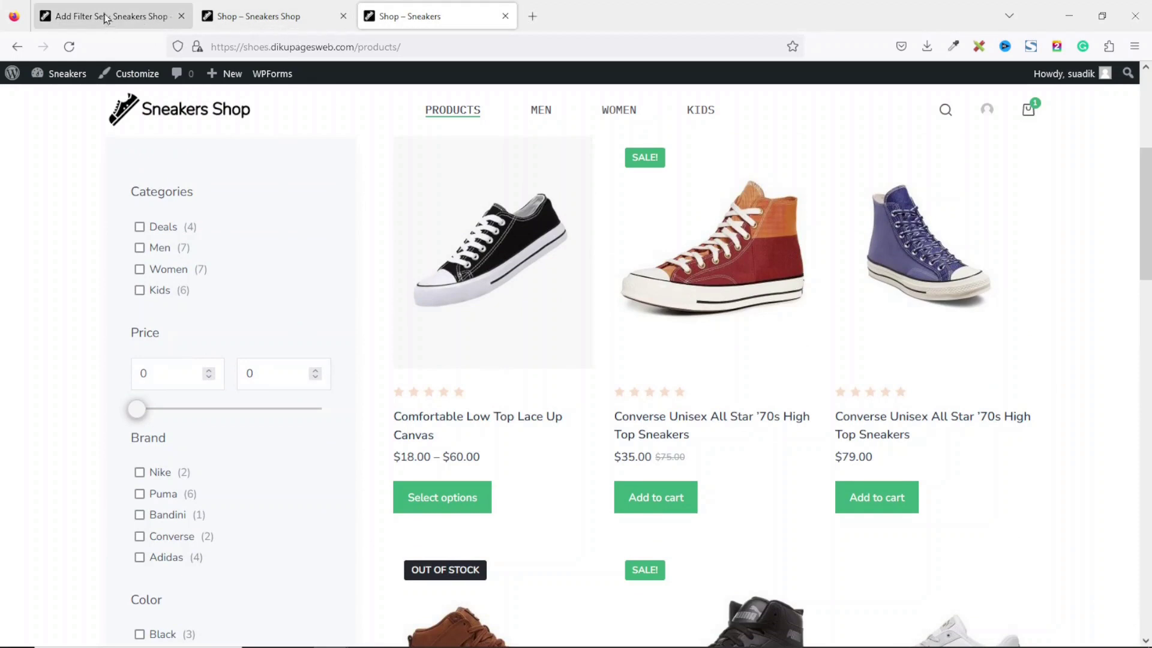
- Set the second filter to Custom Field Numeric, meta key price, title Price, variable name price
key(alt+Down)
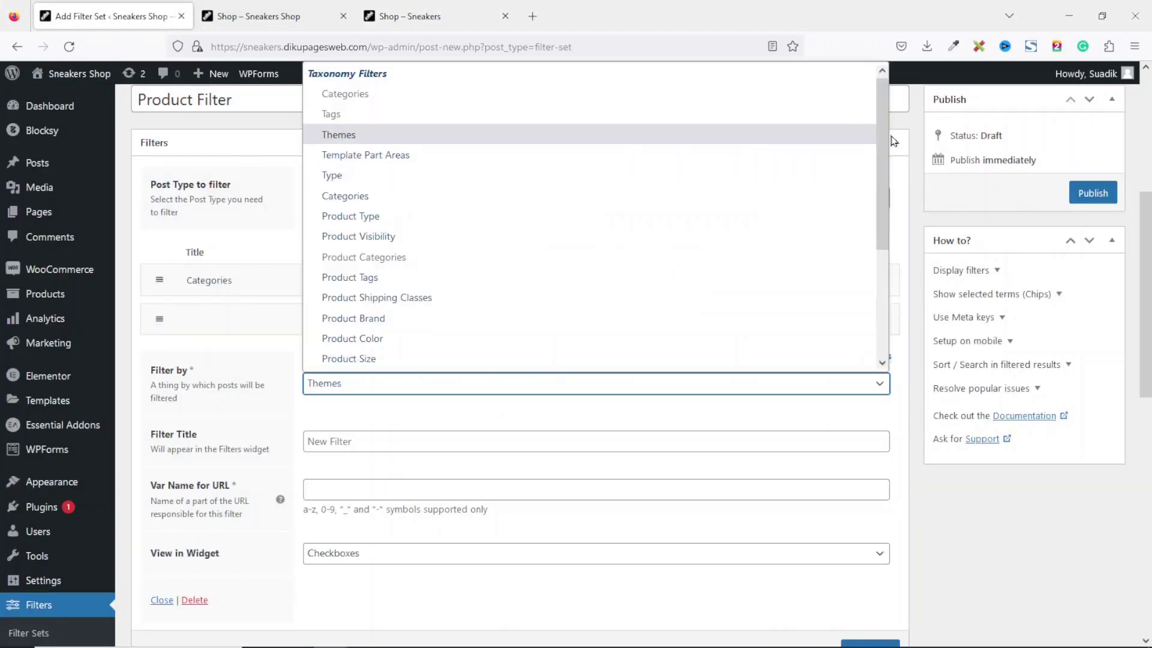
drag(885, 144, 887, 287)
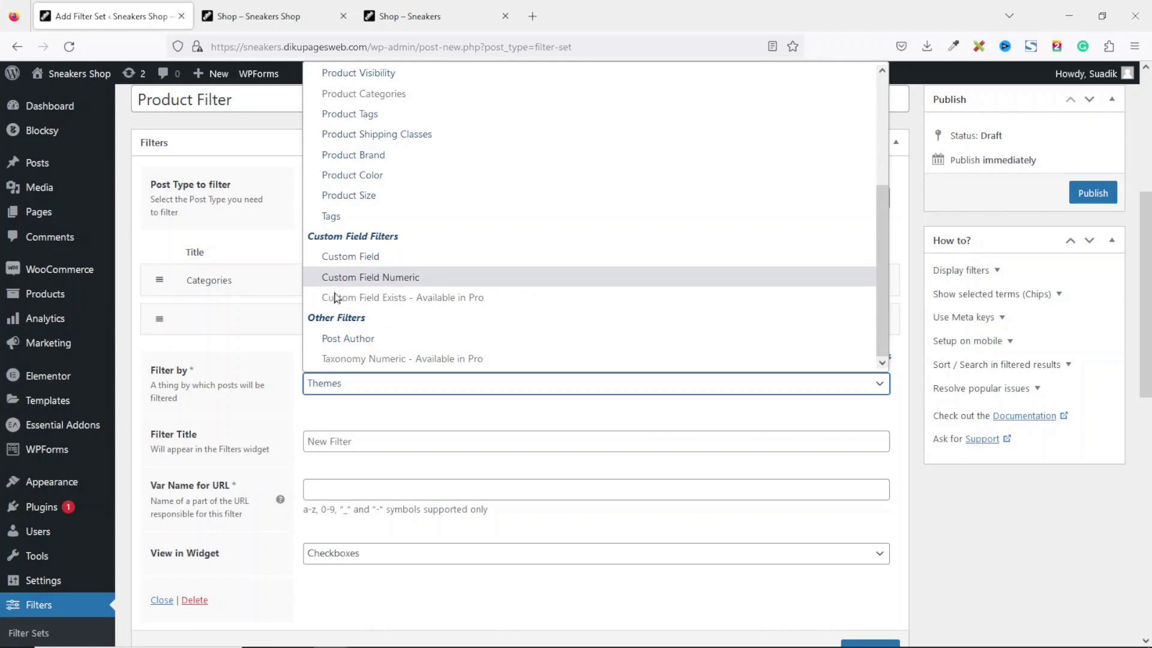
click(399, 280)
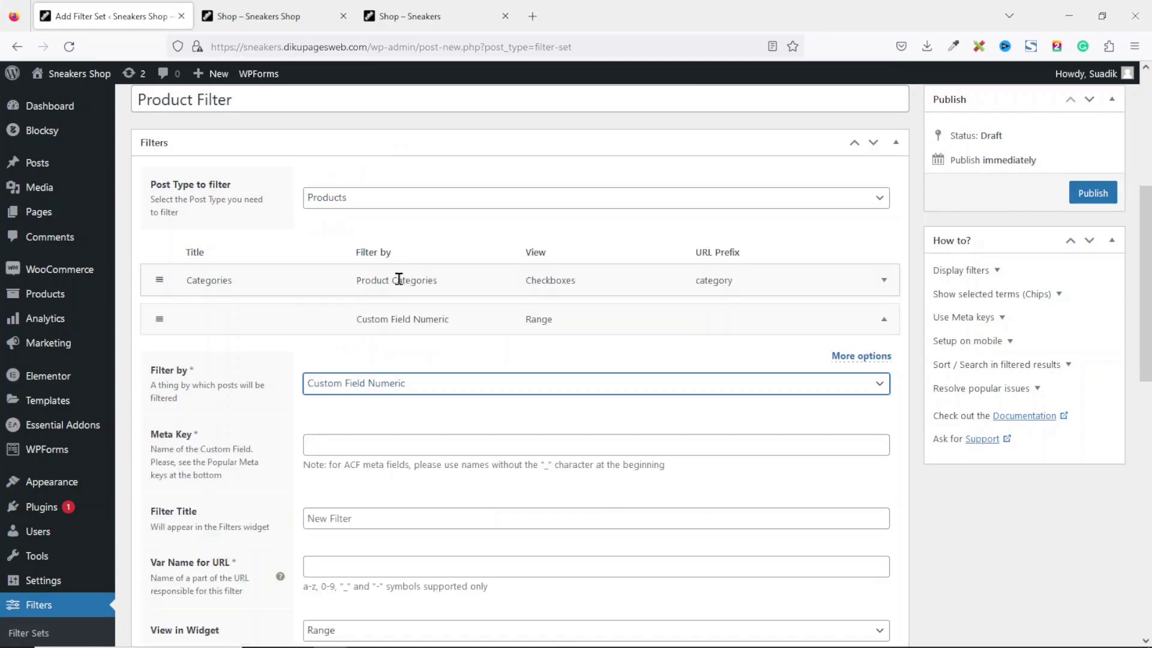
click(354, 443)
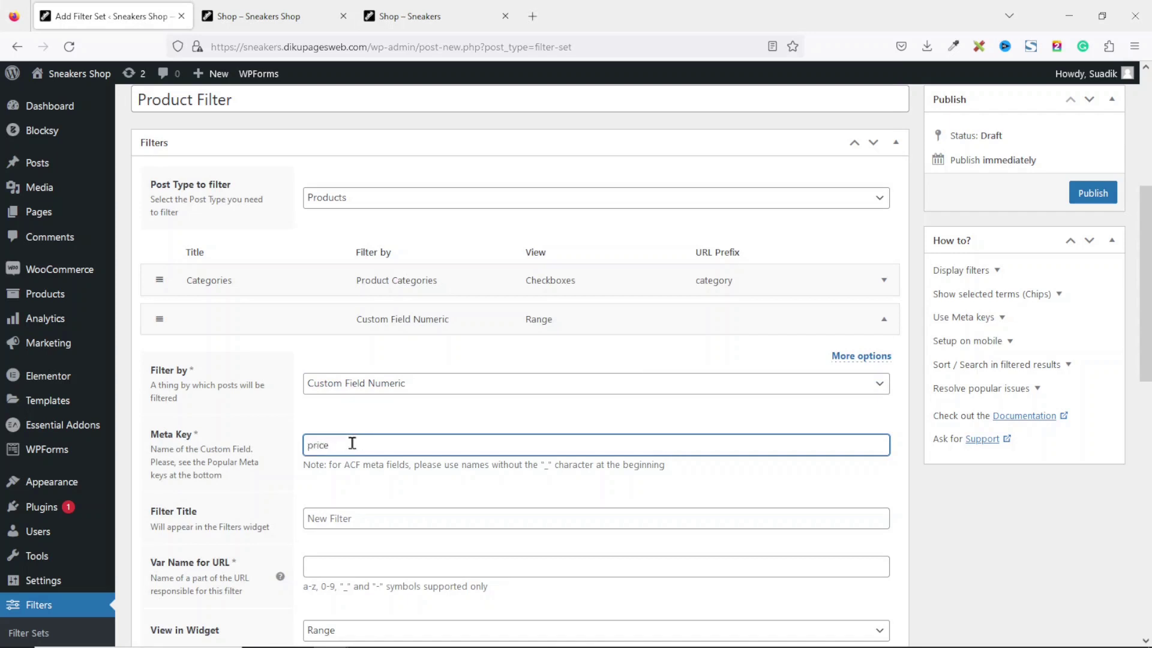
click(339, 524)
text(Price)
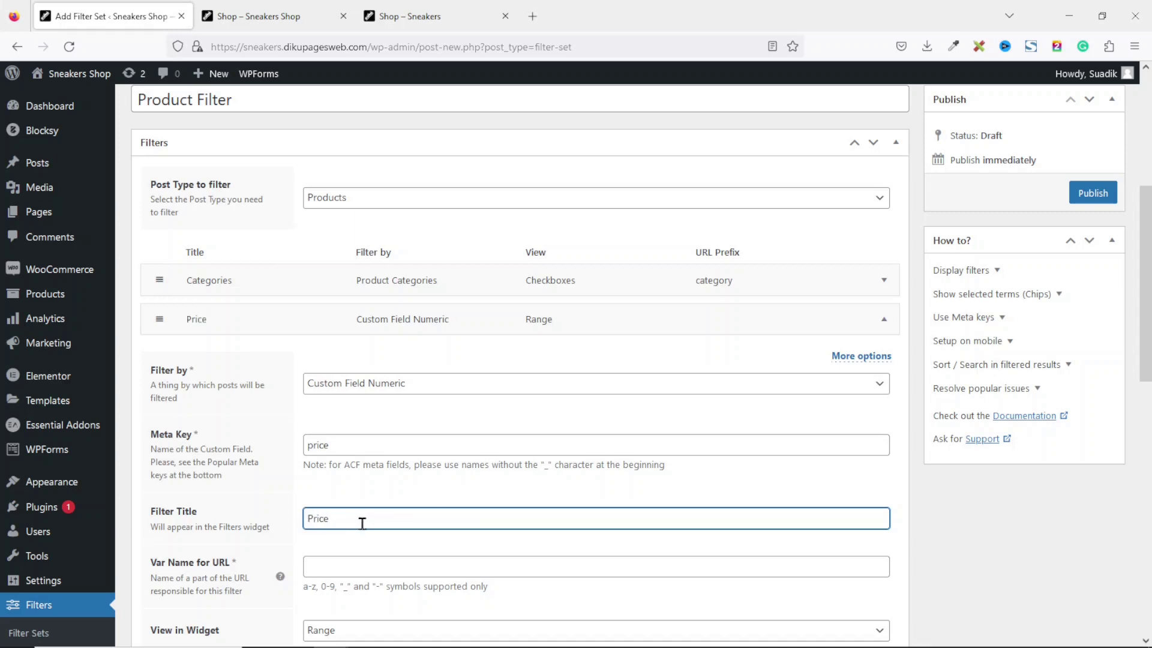
drag(362, 523, 288, 520)
click(351, 564)
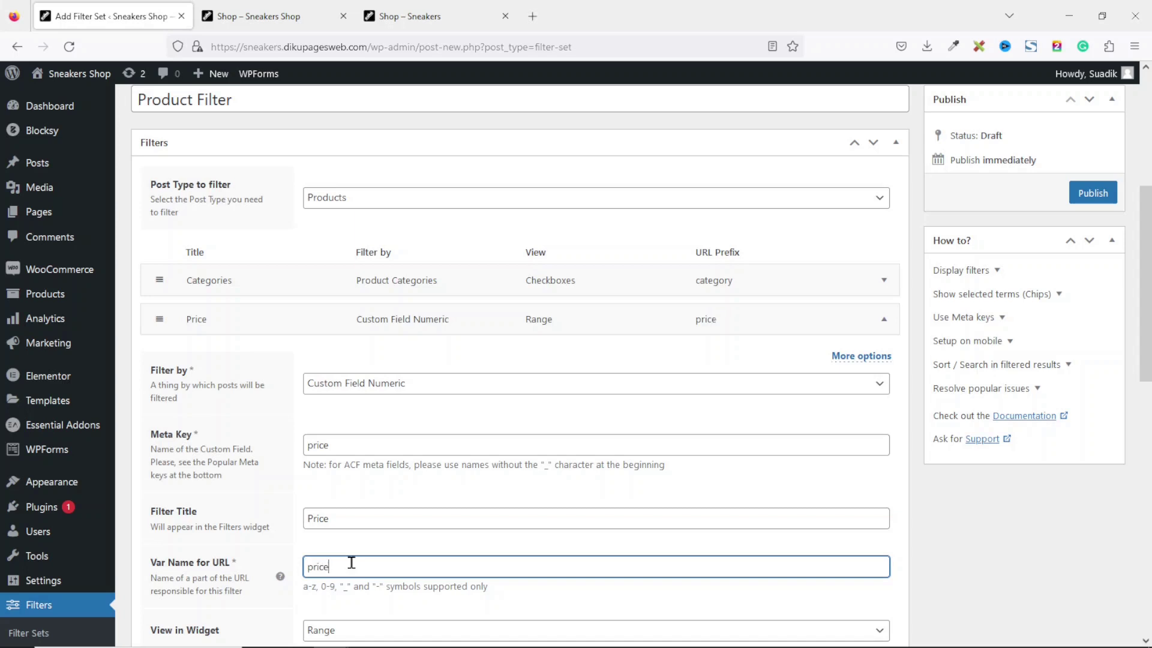
drag(363, 564, 313, 585)
- Keep Range as the Price display style, collapse it, and add a third filter
scroll(507, 555, down, 3)
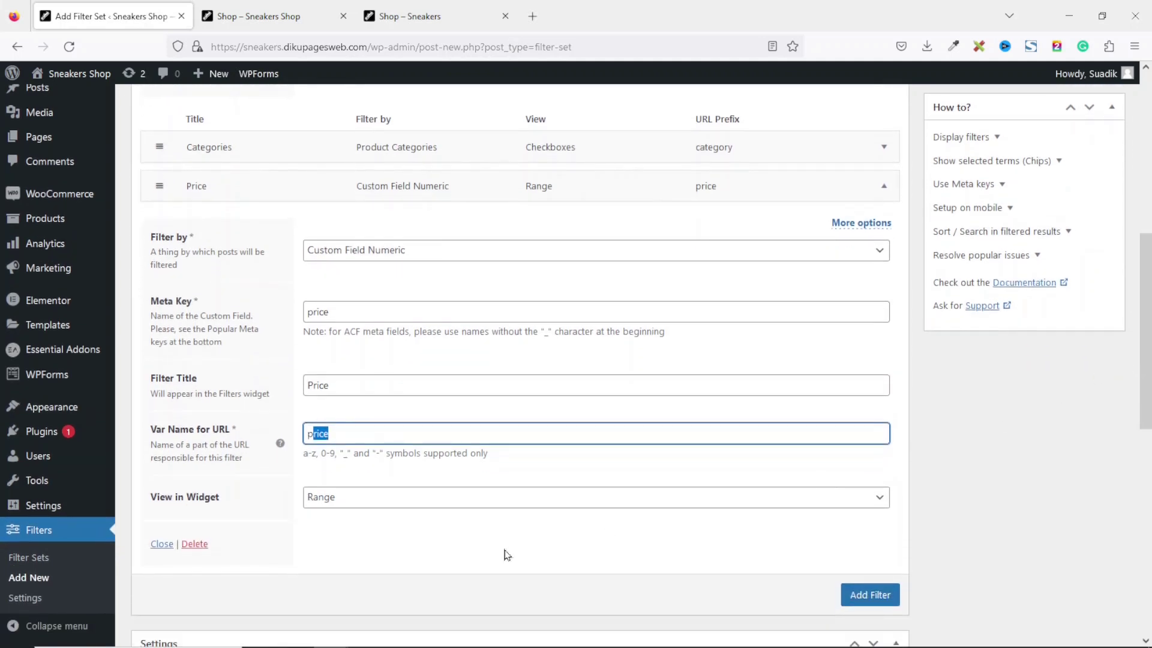
click(358, 505)
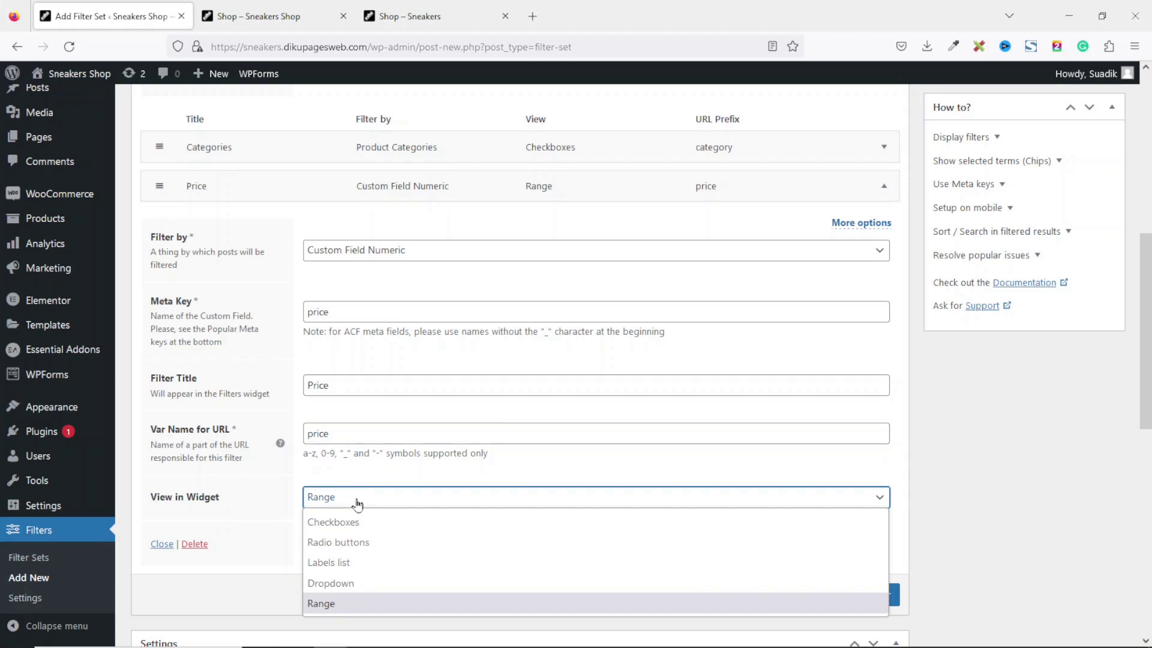
click(884, 187)
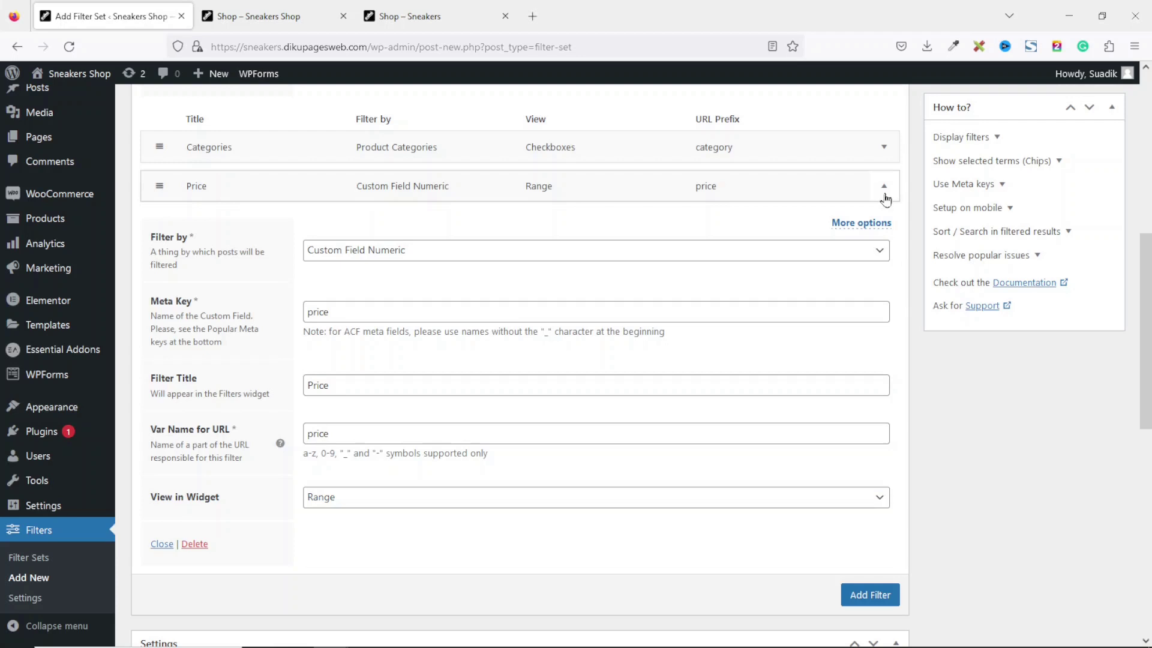
click(884, 187)
click(881, 231)
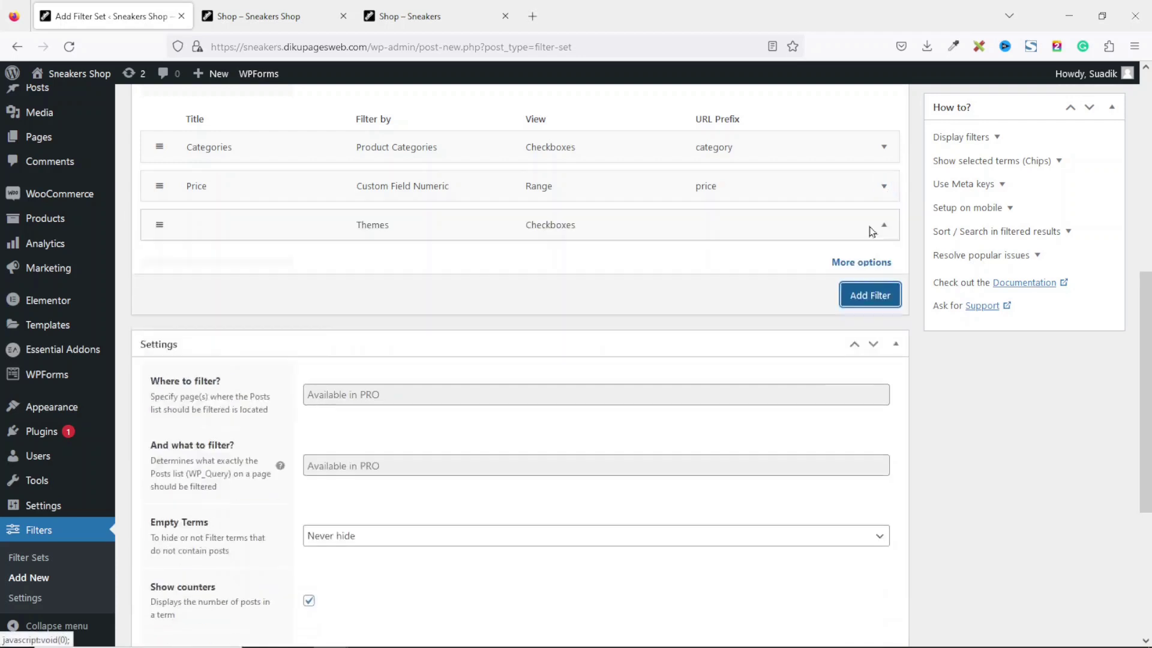
- Set the third filter to Product Brand, titled Brand with URL variable name brand
click(426, 16)
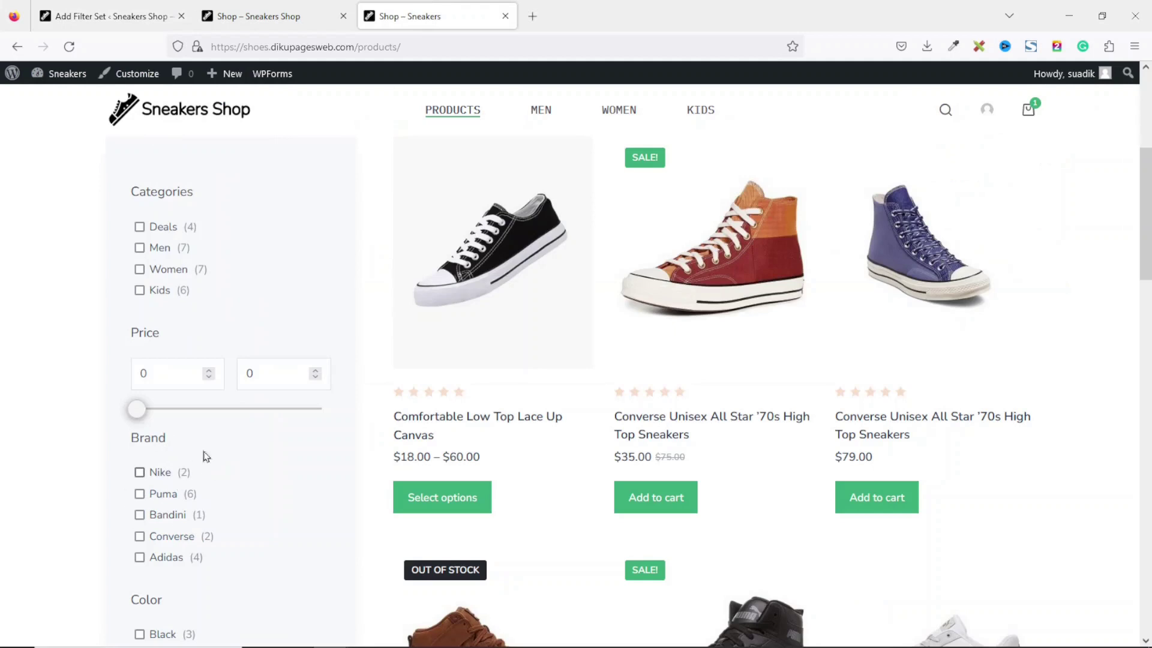
click(102, 18)
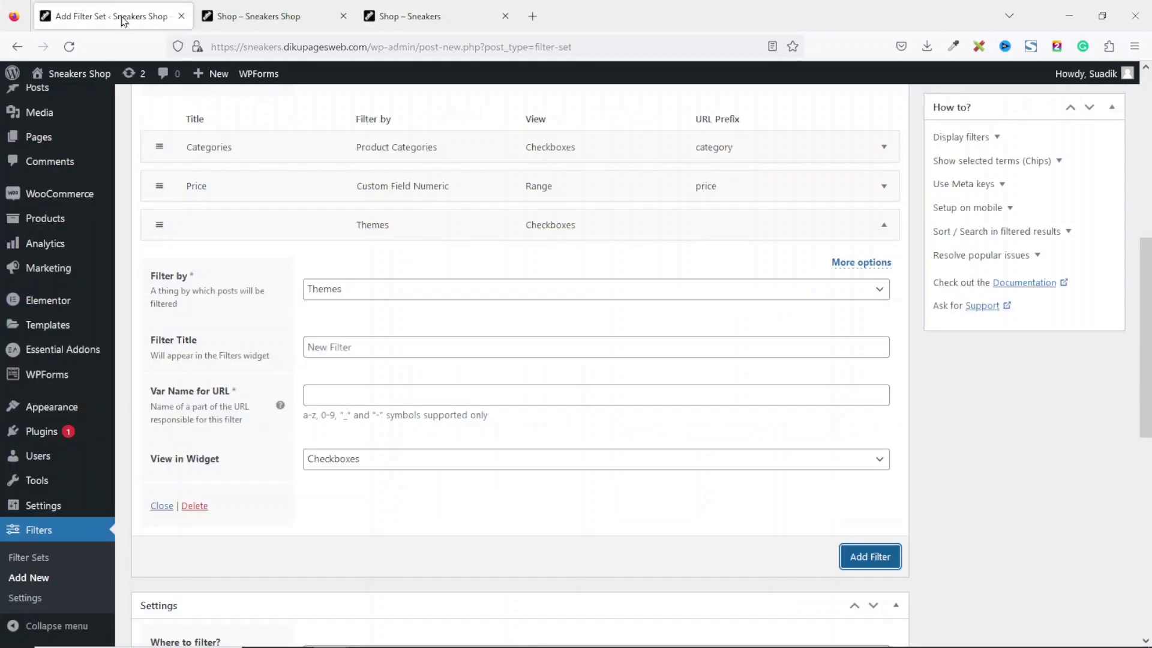
click(423, 297)
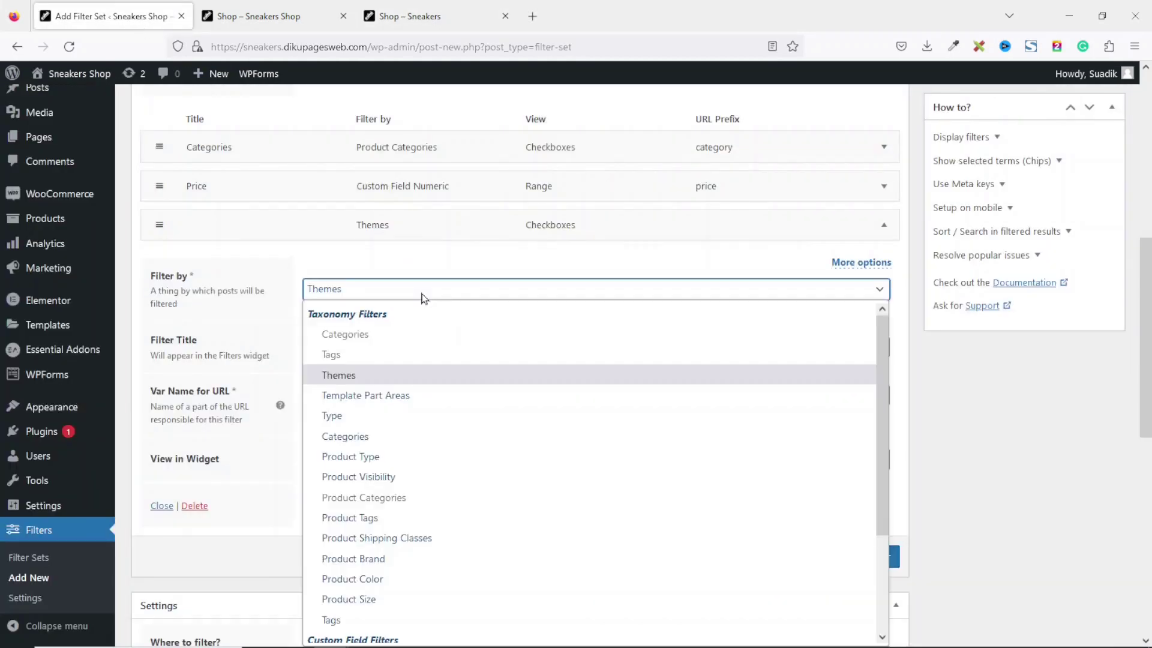
click(387, 559)
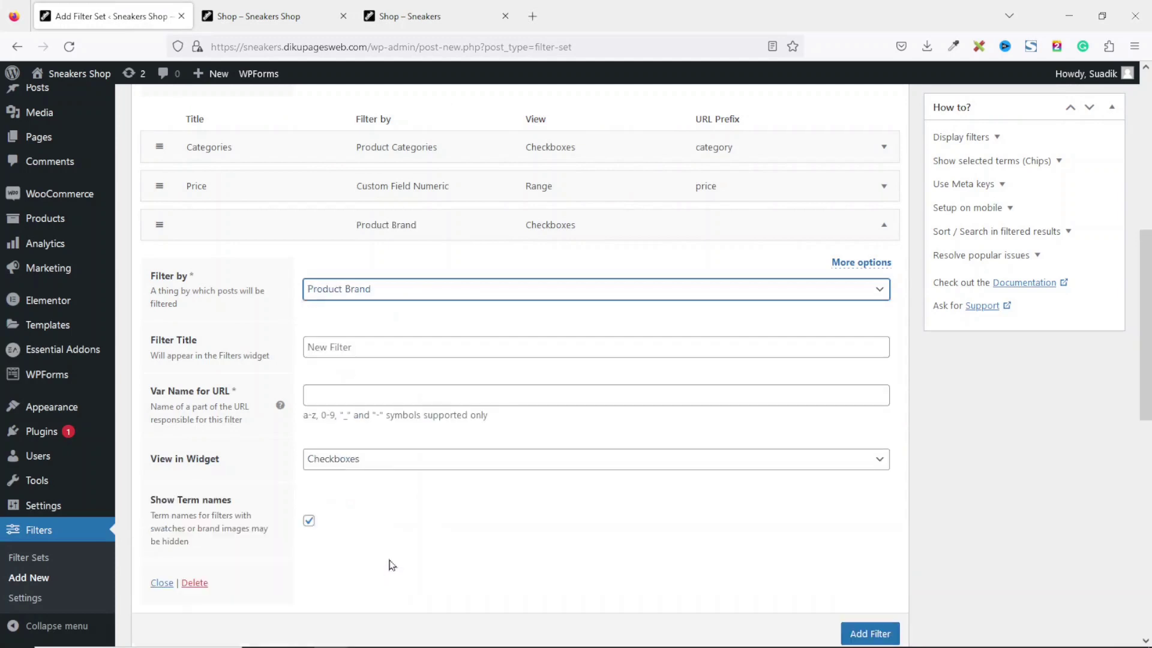
click(372, 346)
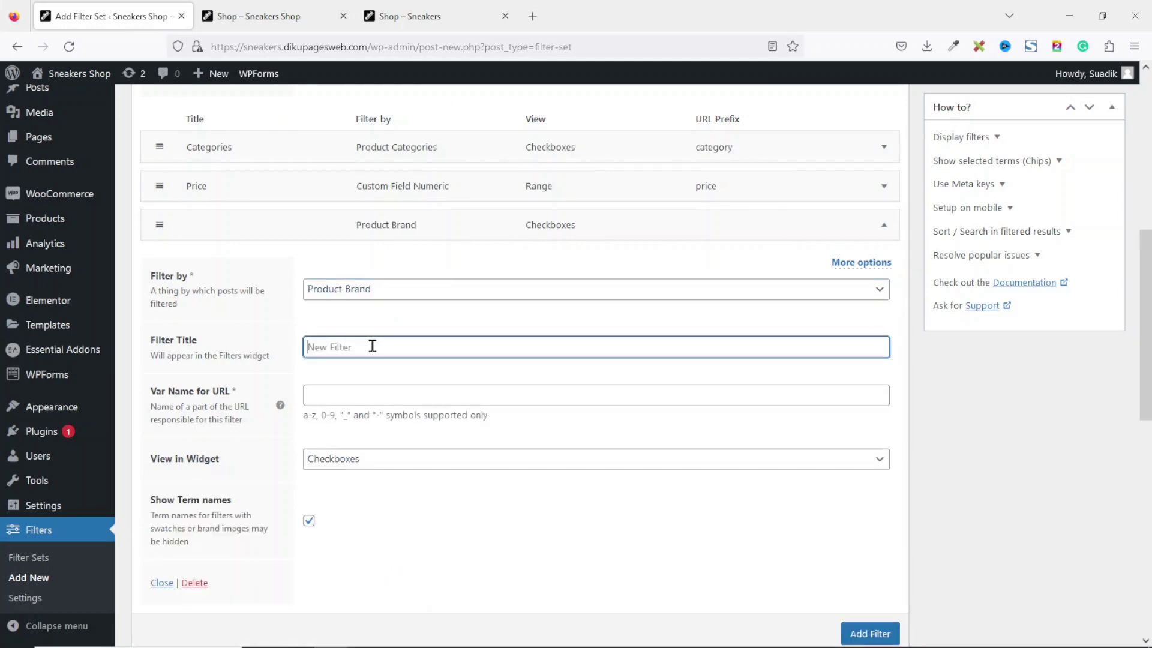
text(Brand)
click(353, 399)
text(brand)
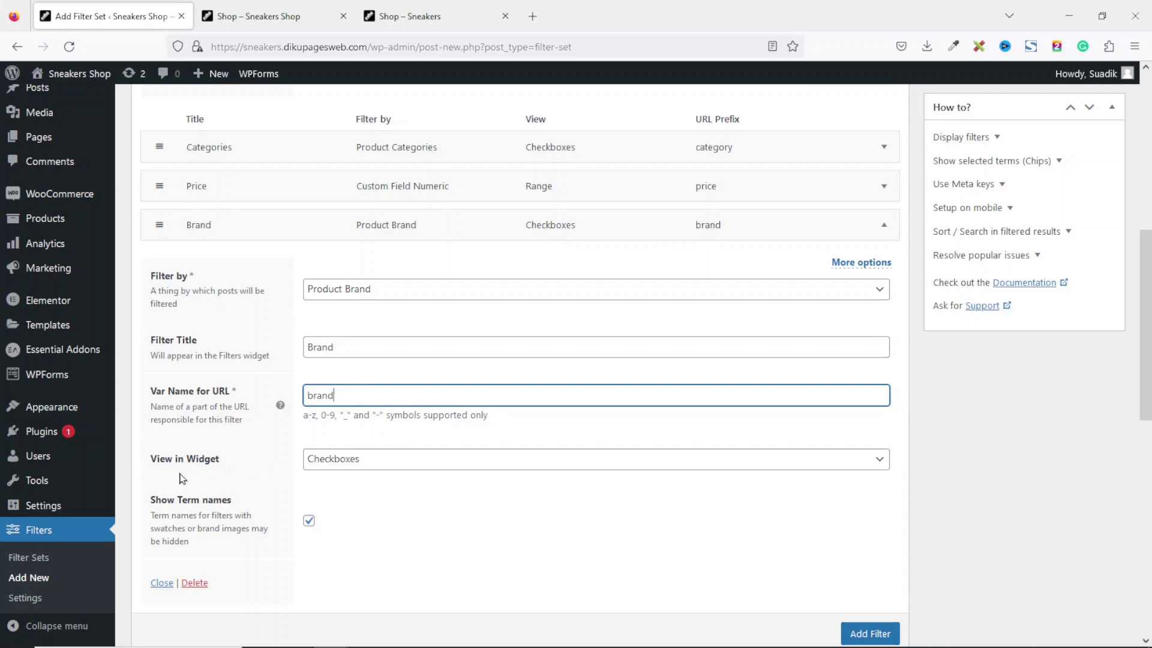
- Compare display styles with the live shop's filters, then collapse Brand and add a fourth filter
click(383, 463)
click(441, 17)
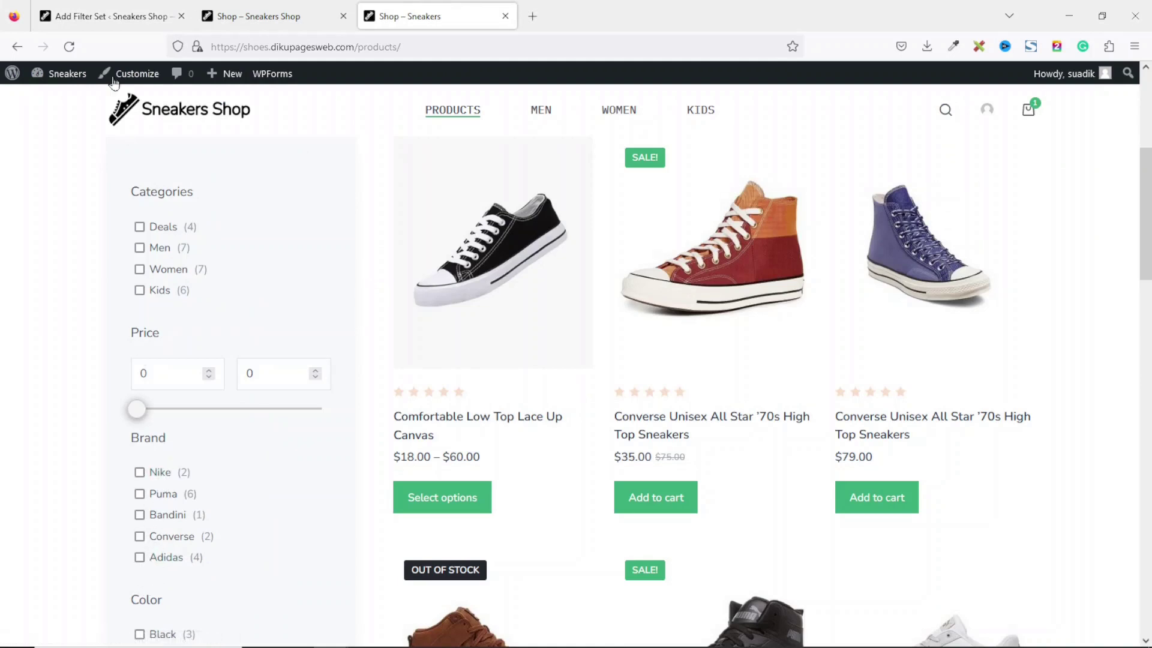
click(93, 16)
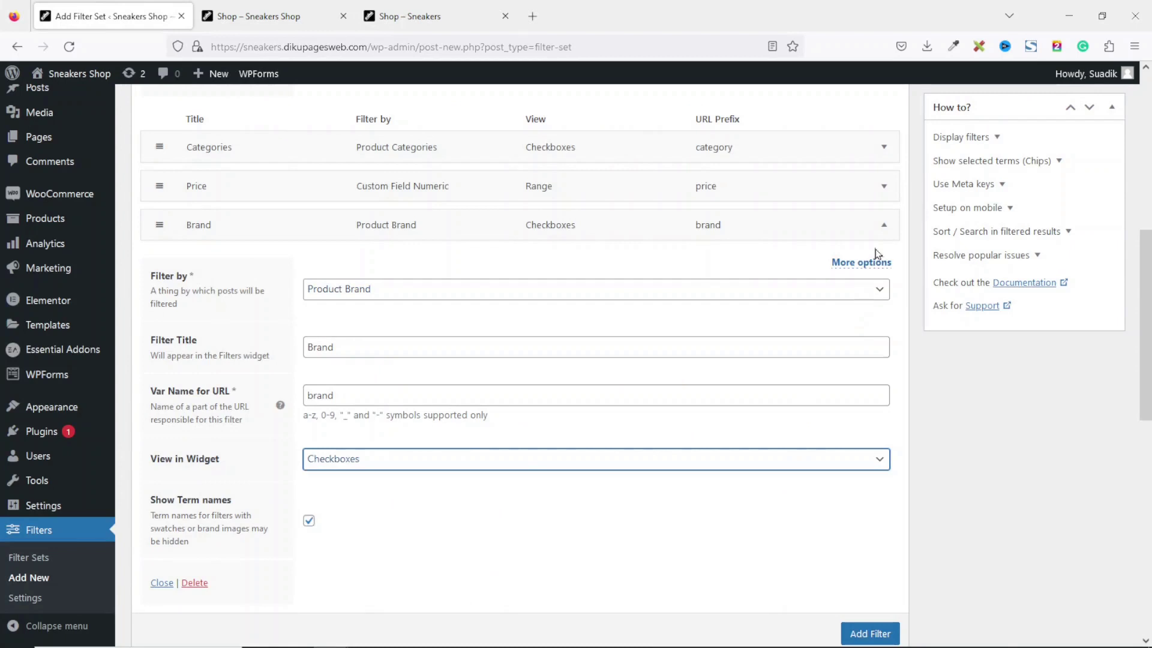
click(882, 227)
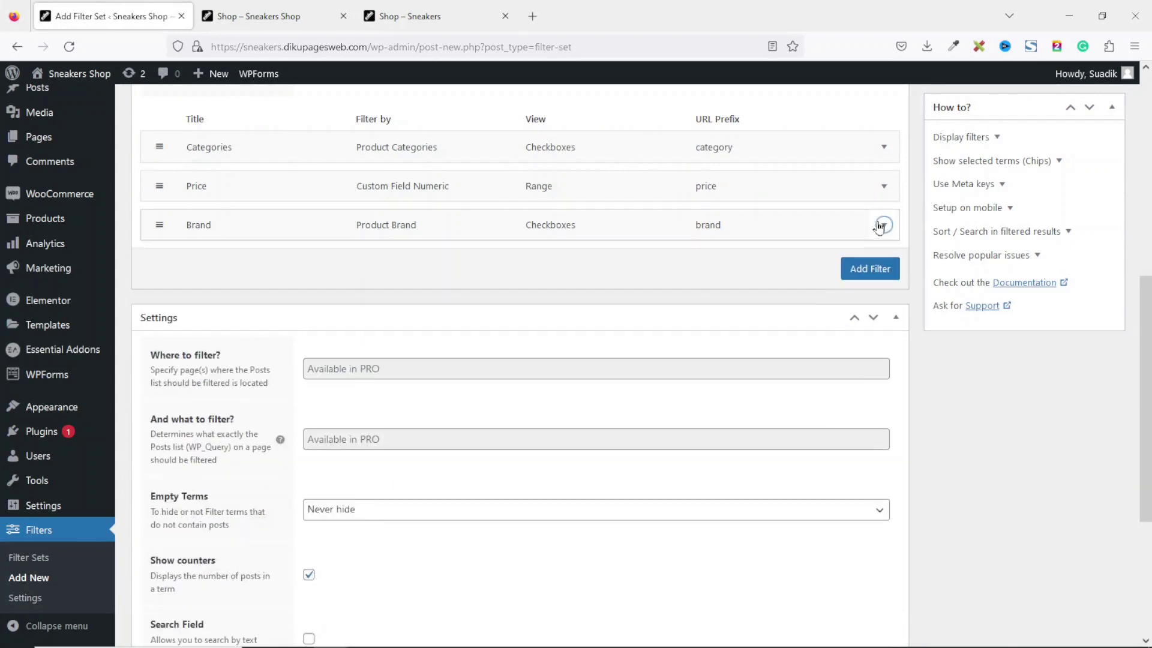
click(871, 267)
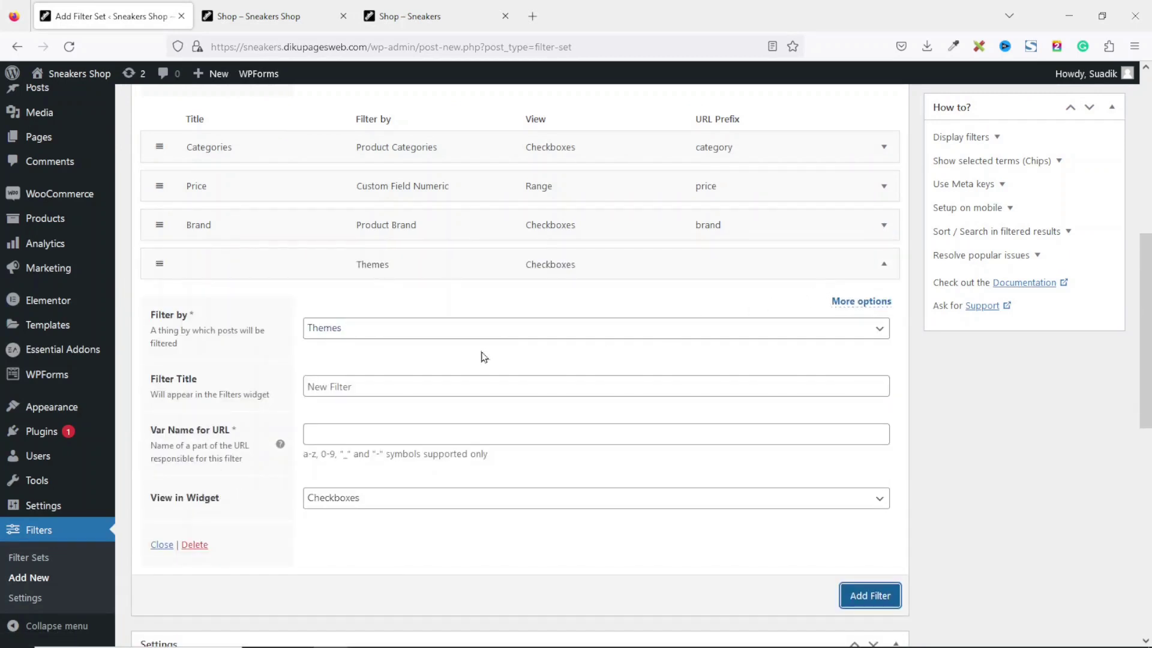
- Make the fourth filter Product Color, titled Color with variable name color, then add a fifth
click(342, 335)
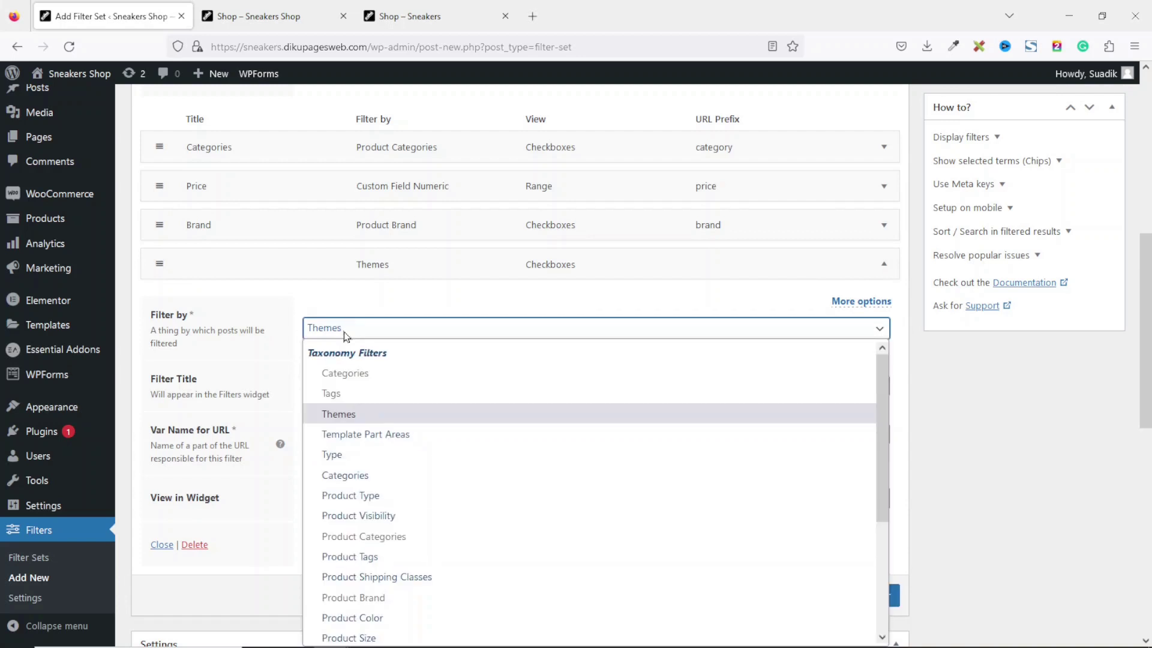
click(387, 618)
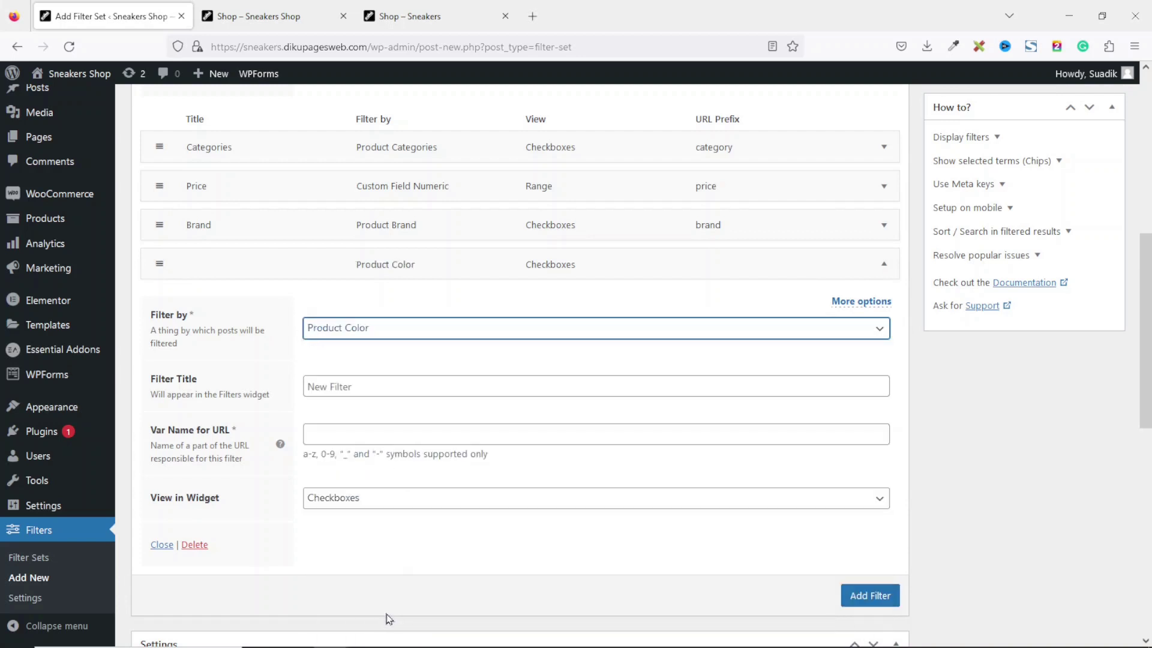
click(348, 389)
text(Color)
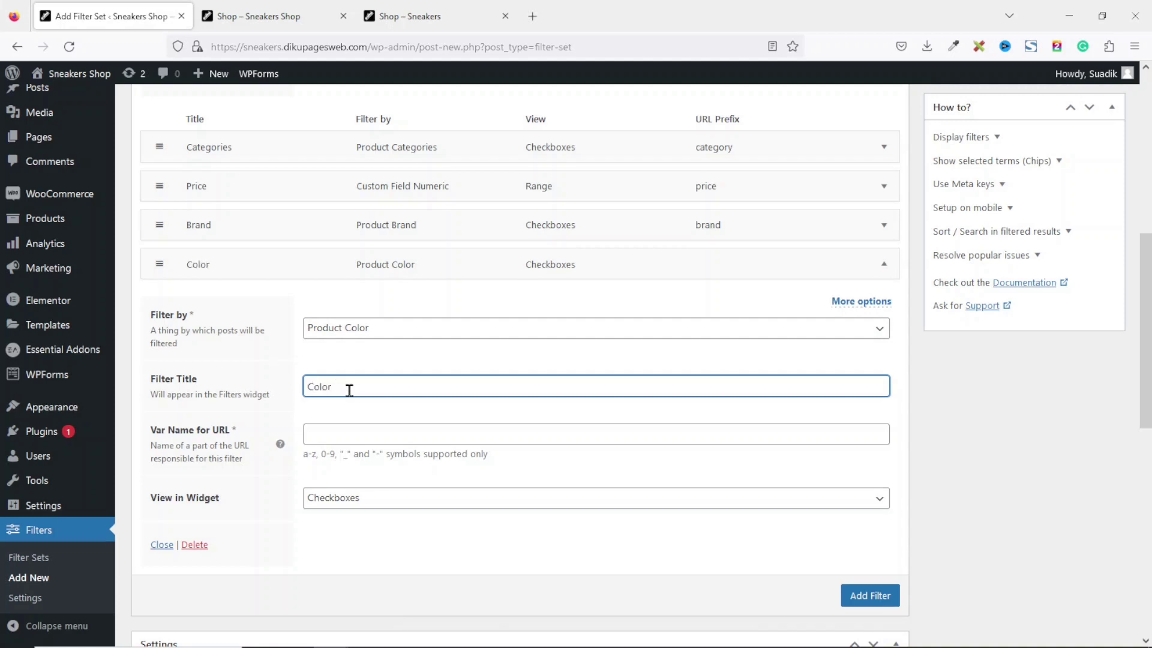
click(346, 435)
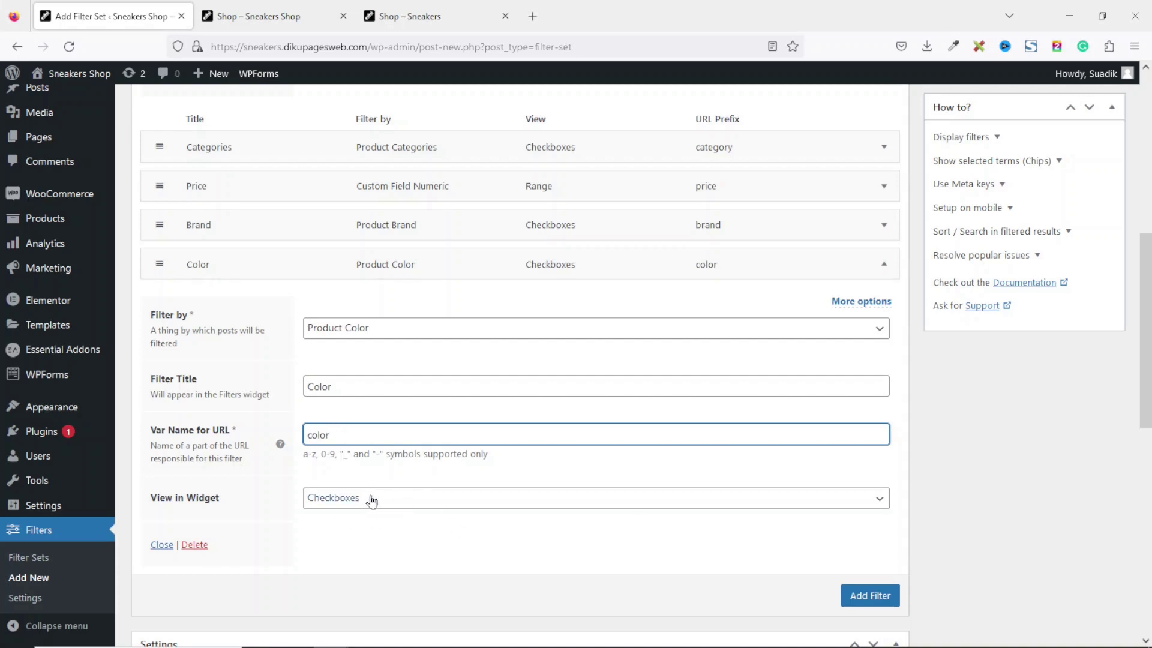
click(884, 264)
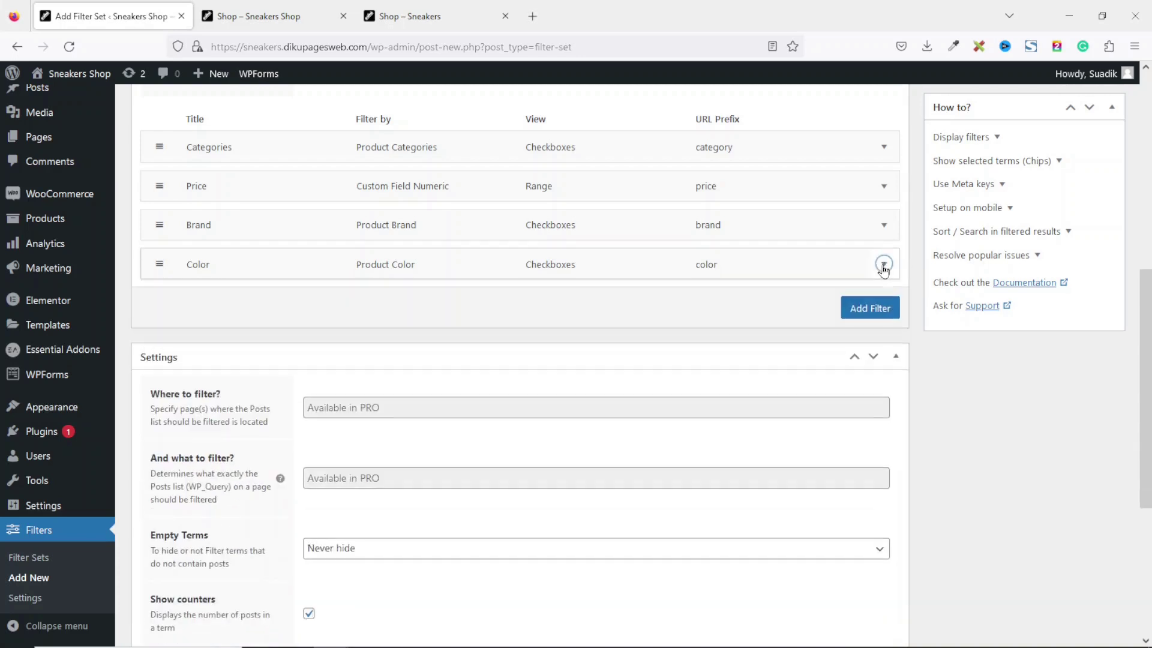
click(870, 308)
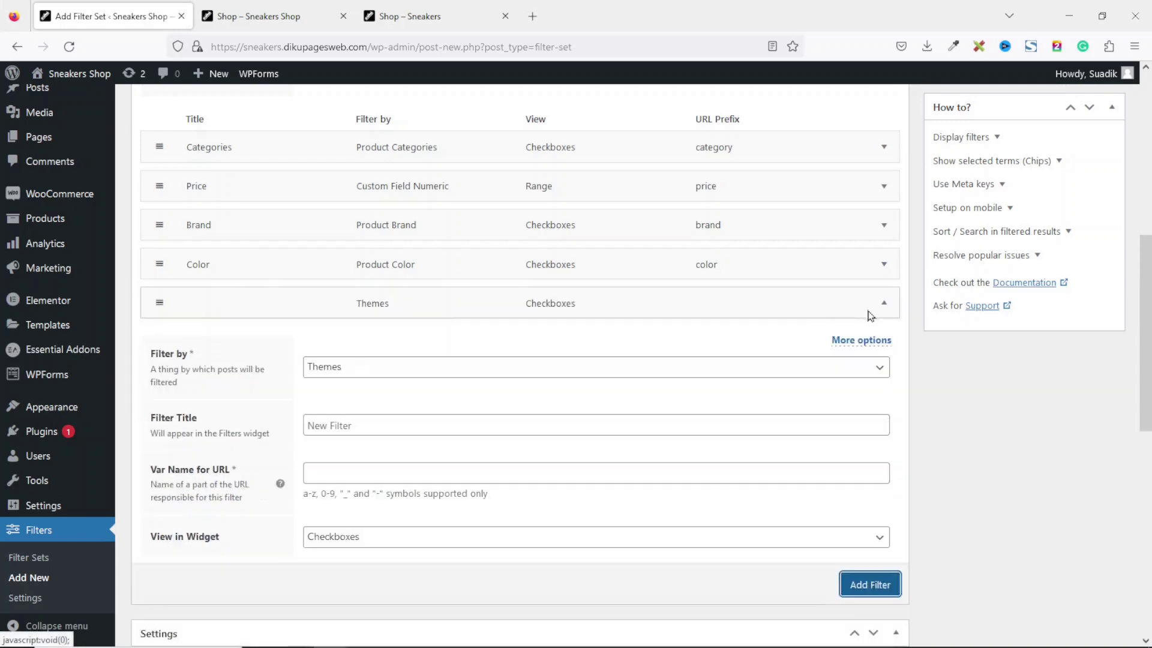
- Set the fifth filter to Product Size, titled Size with URL variable name size
click(348, 369)
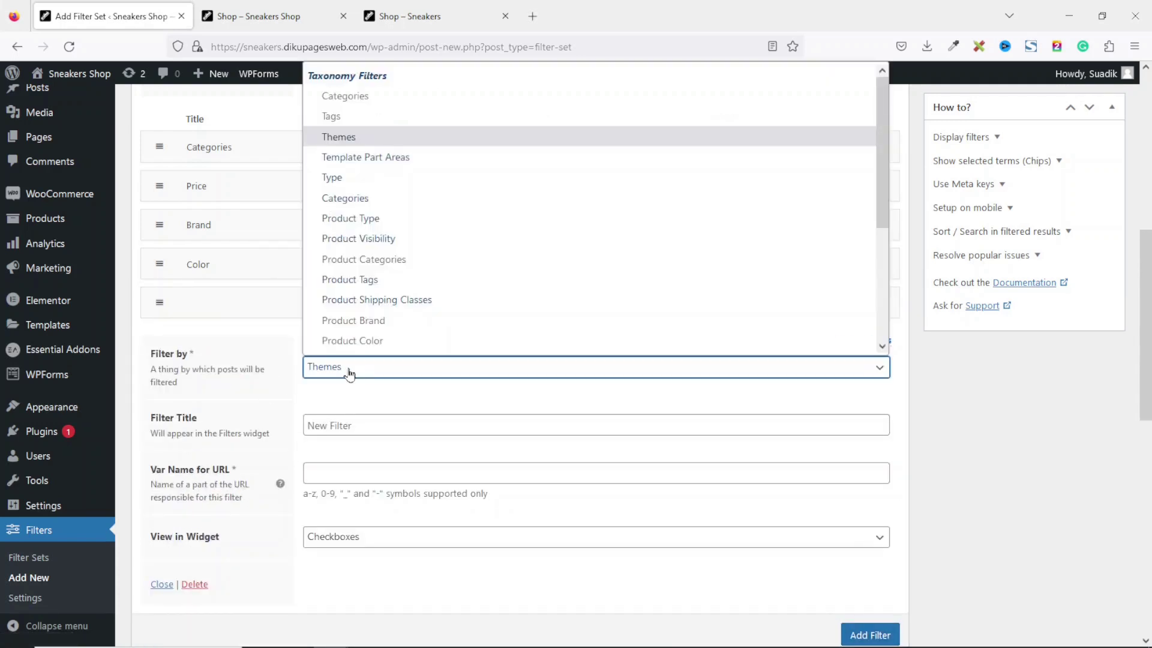
scroll(390, 331, down, 1)
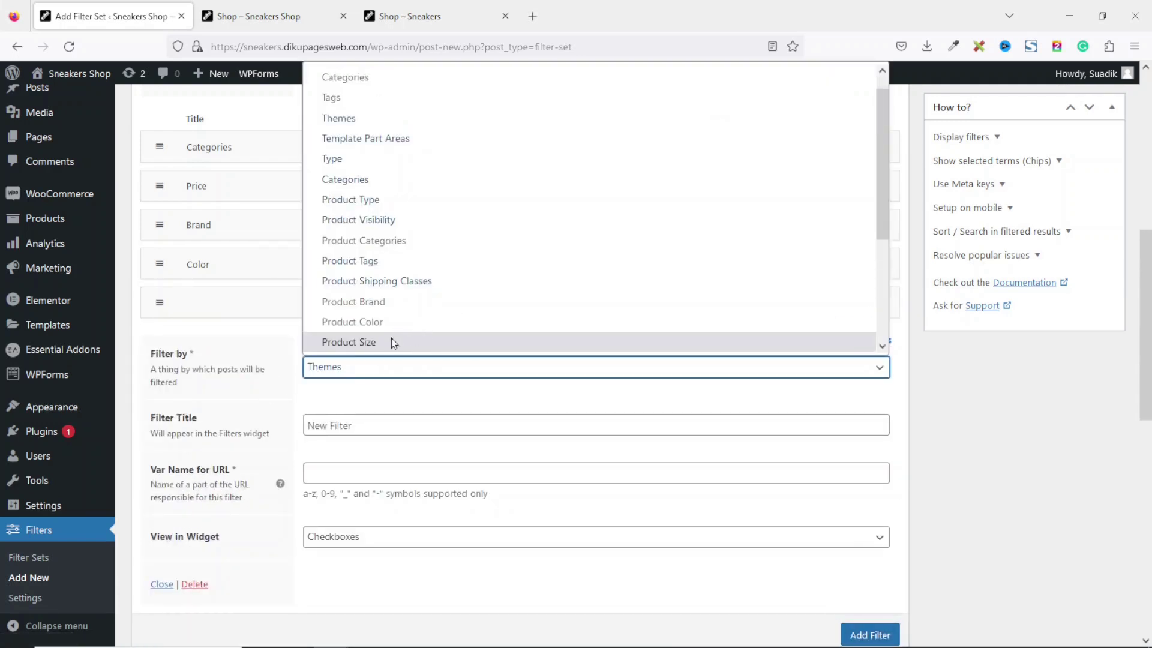
click(393, 343)
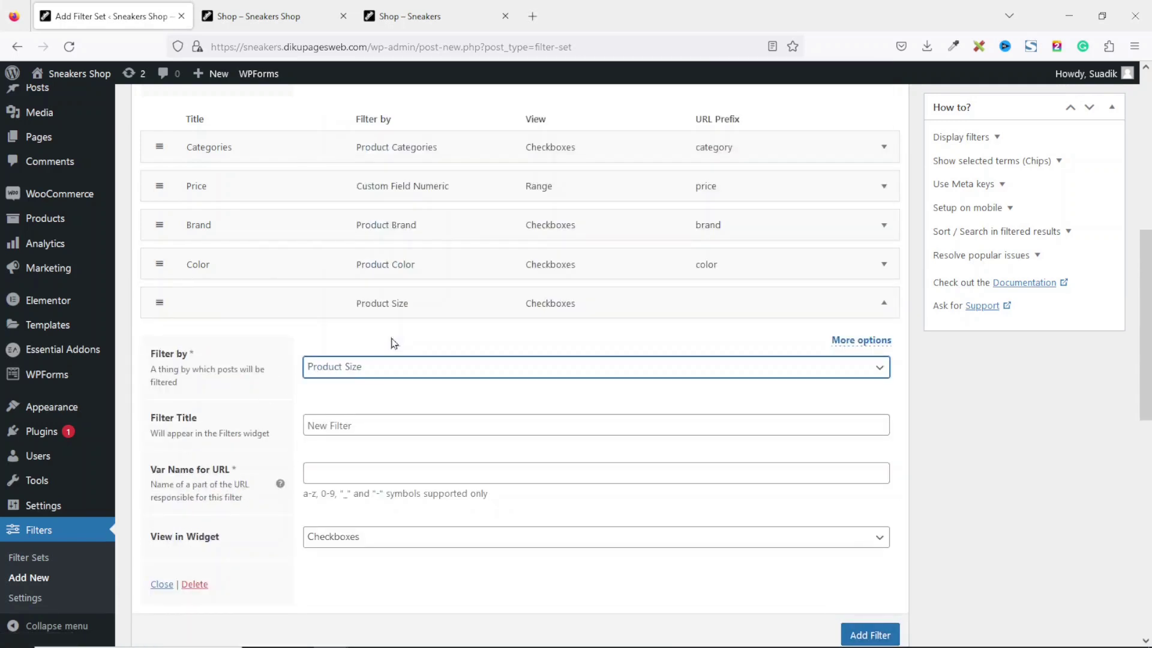
click(363, 427)
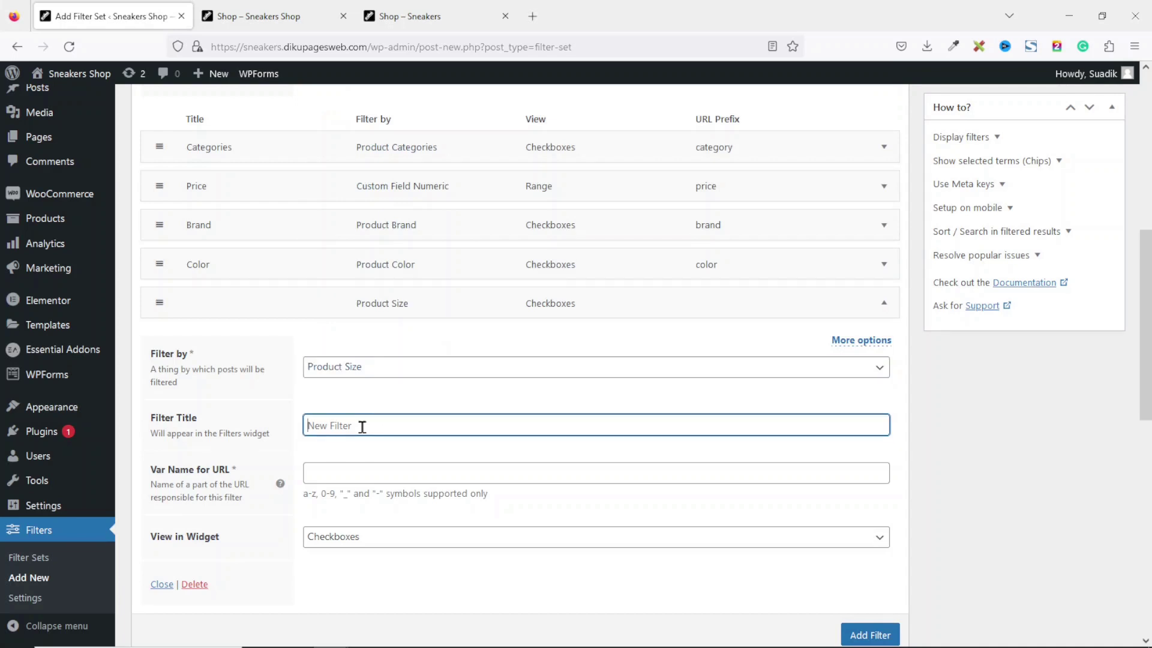
text(Size)
click(359, 477)
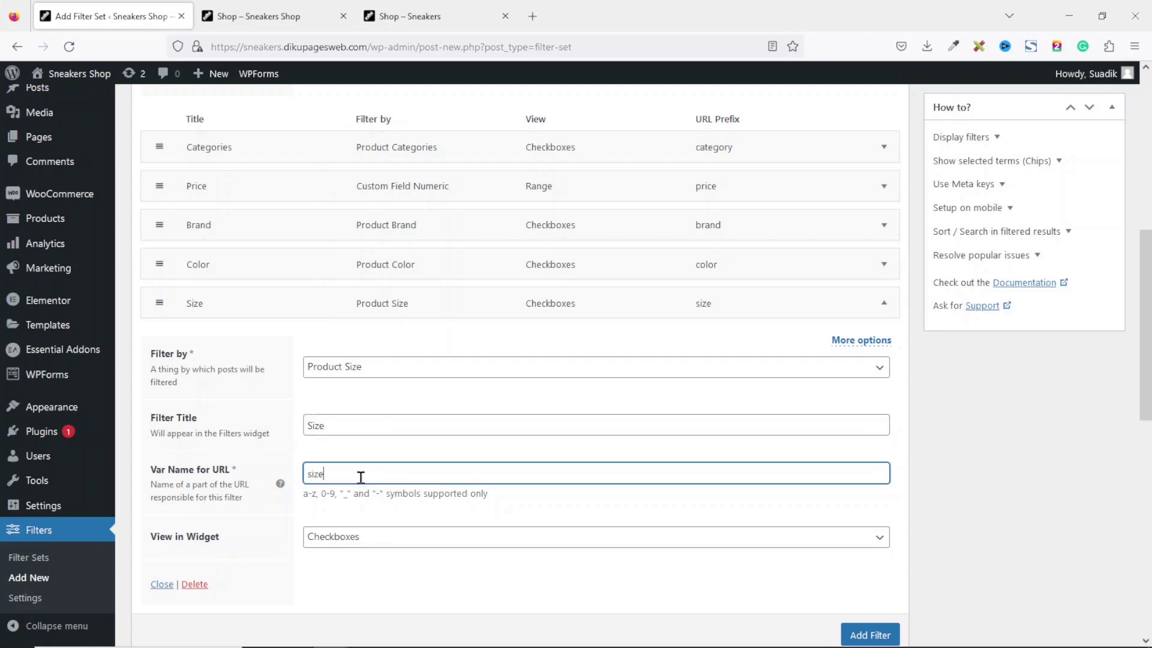
click(884, 305)
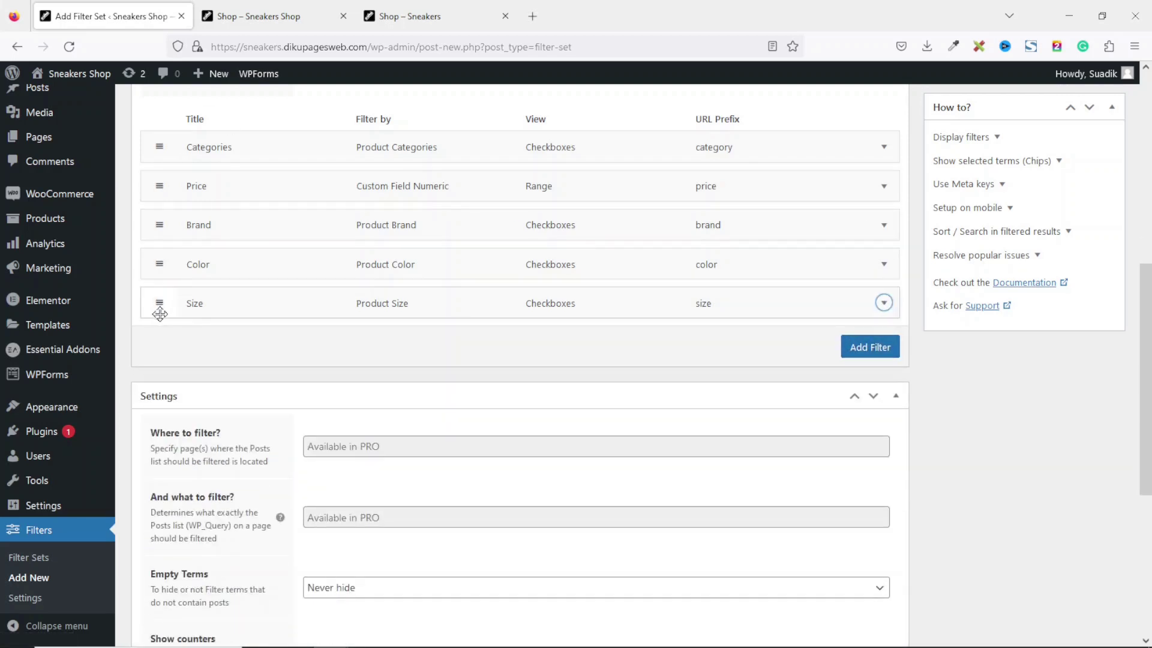
- Move the Size filter above Color and publish the Product Filter set
mouse_move(165, 276)
mouse_down()
mouse_move(158, 178)
mouse_move(151, 277)
mouse_up()
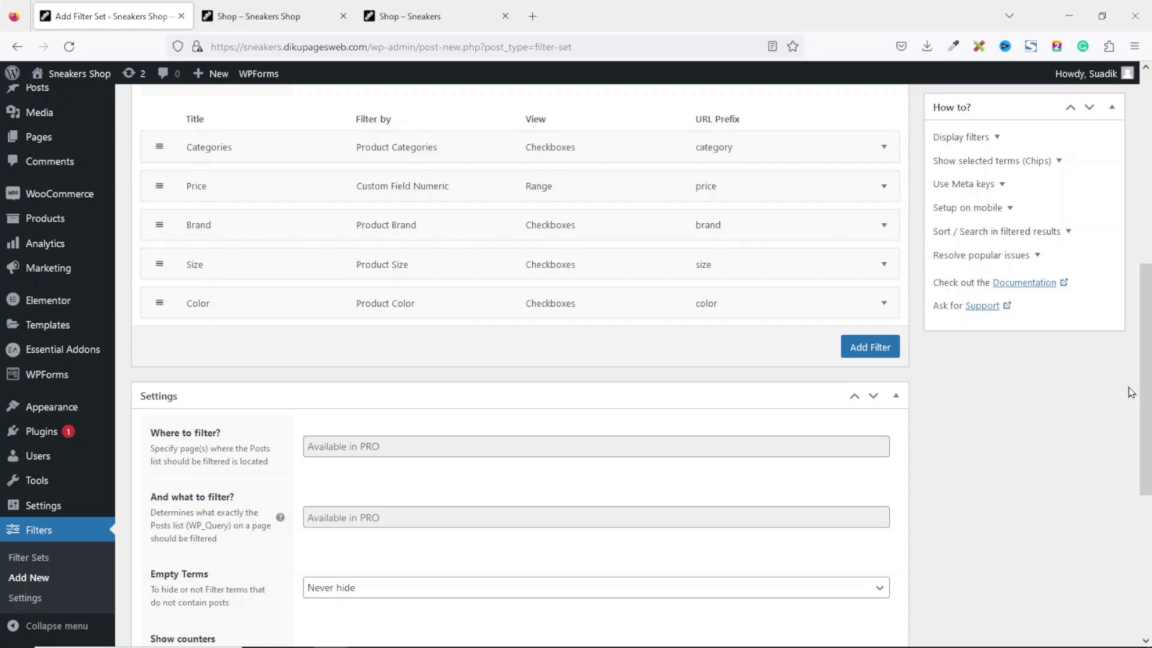
scroll(1131, 392, up, 5)
click(1092, 331)
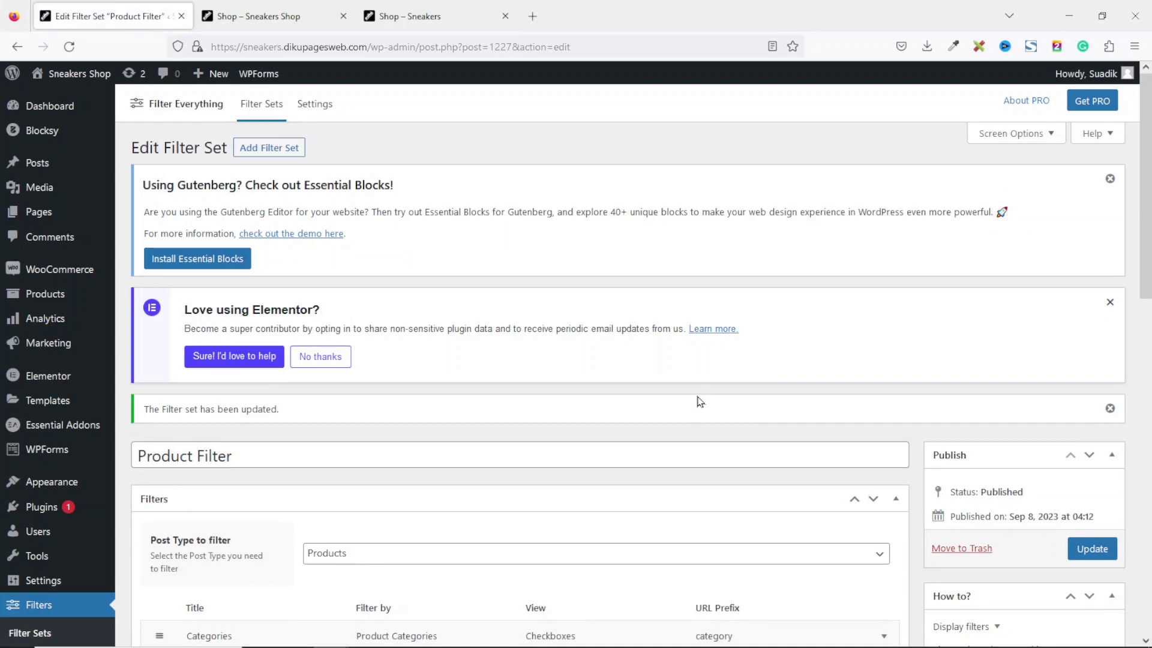
- Reload the Sneakers Shop products page and open it in the Customizer
click(268, 17)
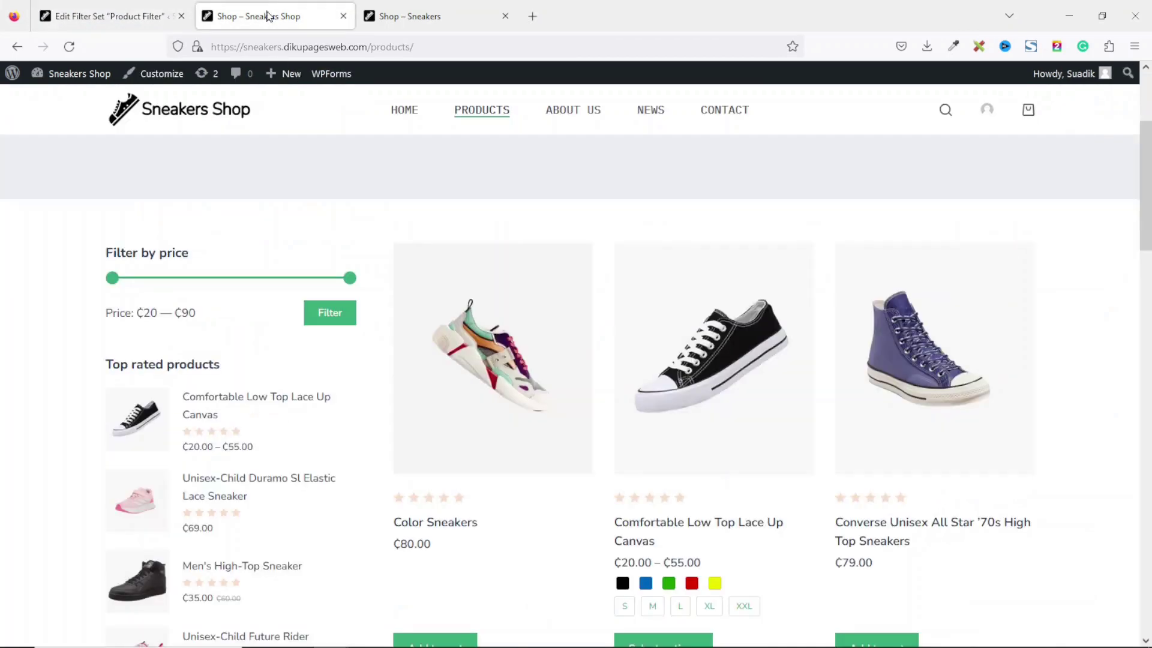
click(69, 46)
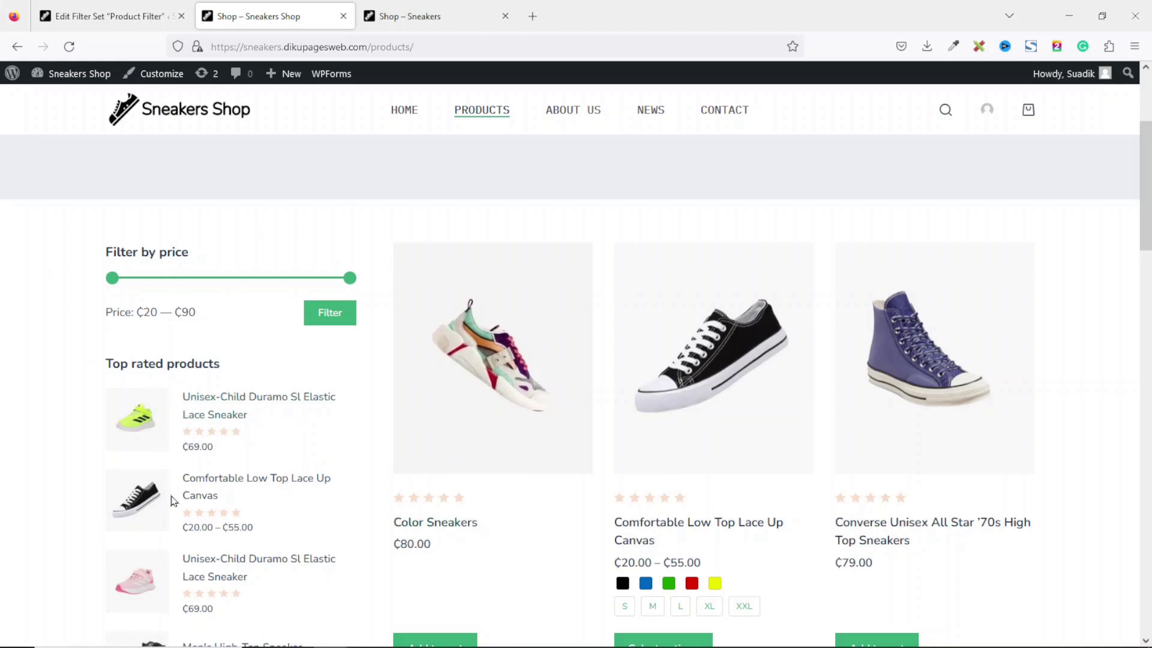
click(169, 72)
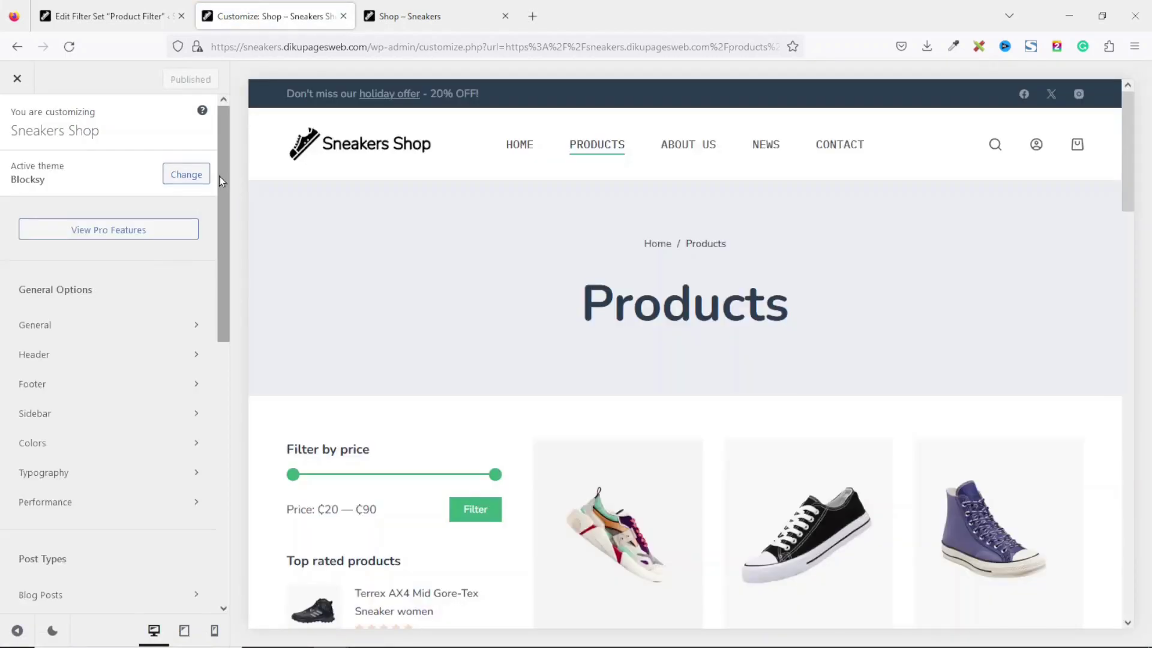
- Delete the Filter Products by Price block from the WooCommerce Sidebar widgets
drag(222, 185, 201, 531)
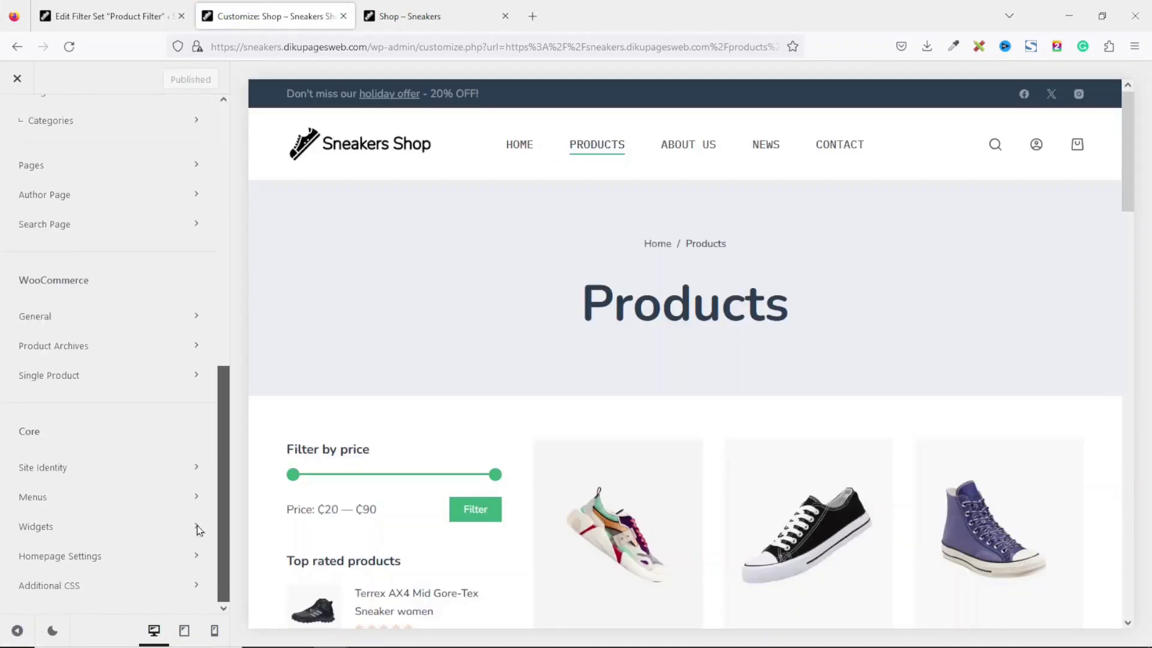
click(99, 524)
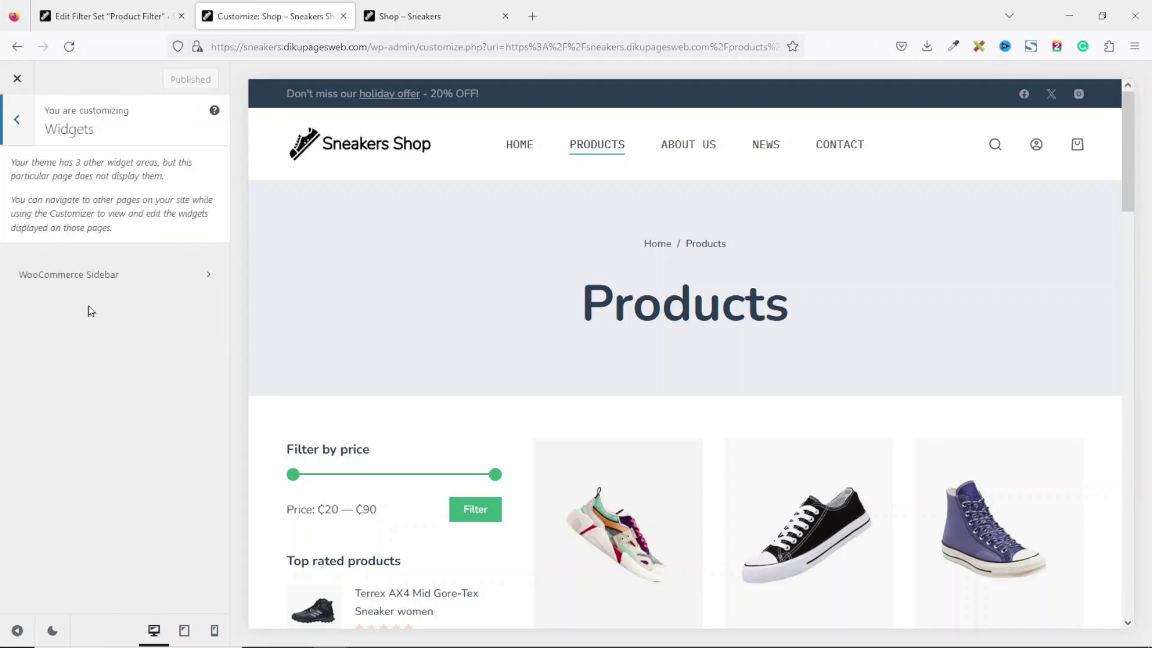
click(64, 281)
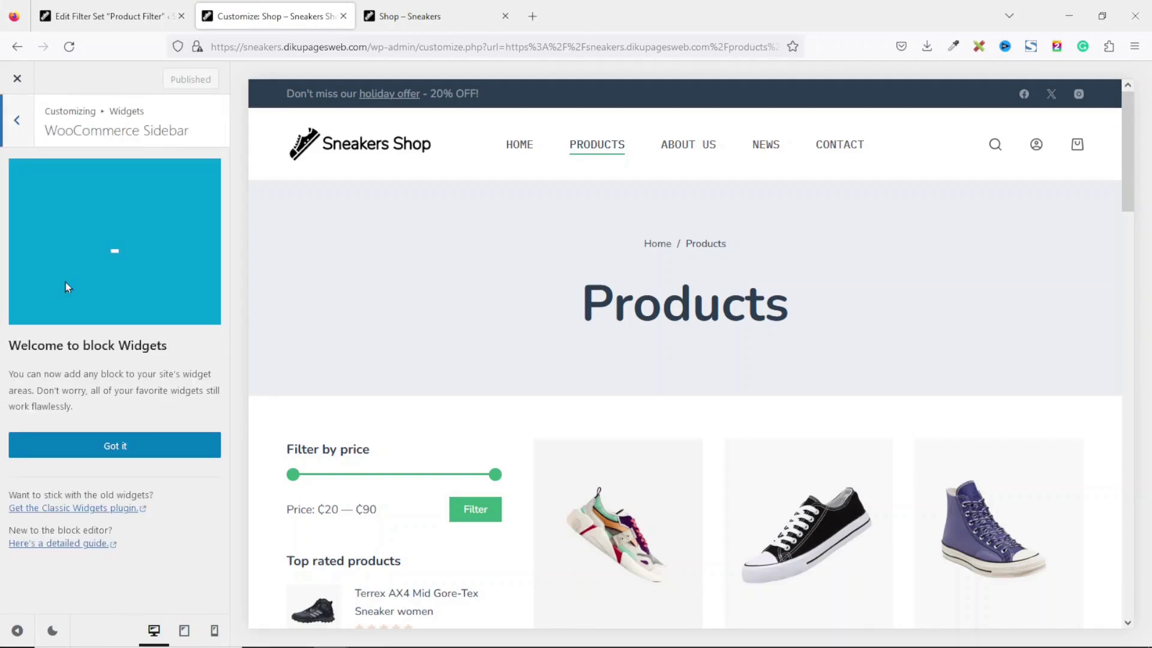
click(112, 454)
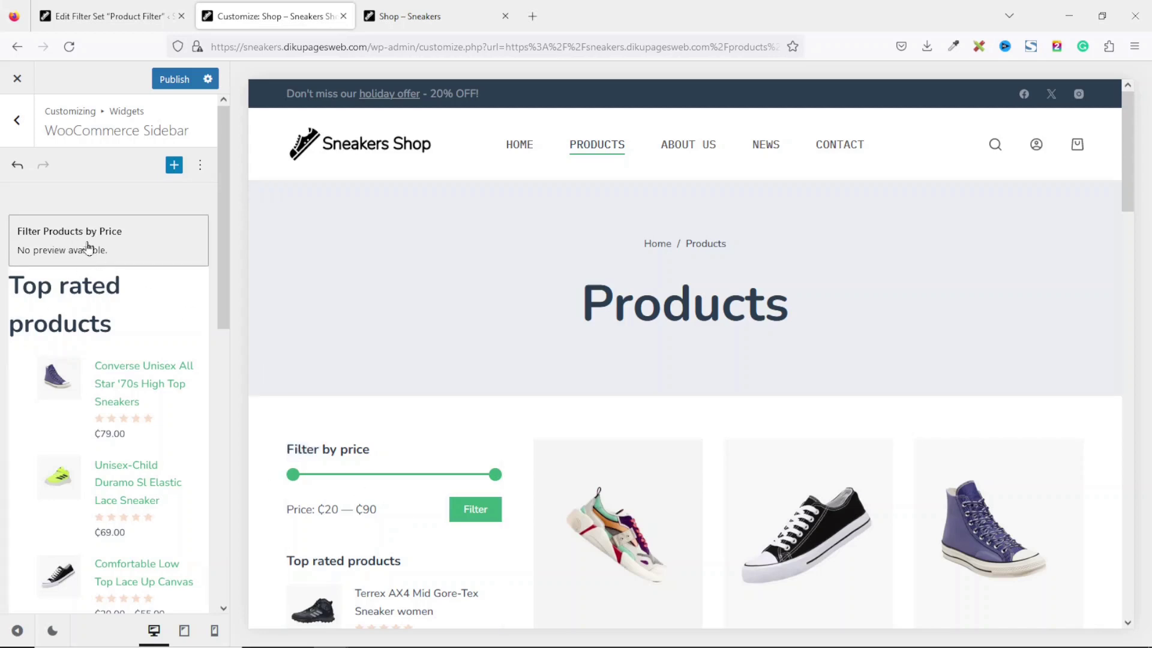
click(107, 259)
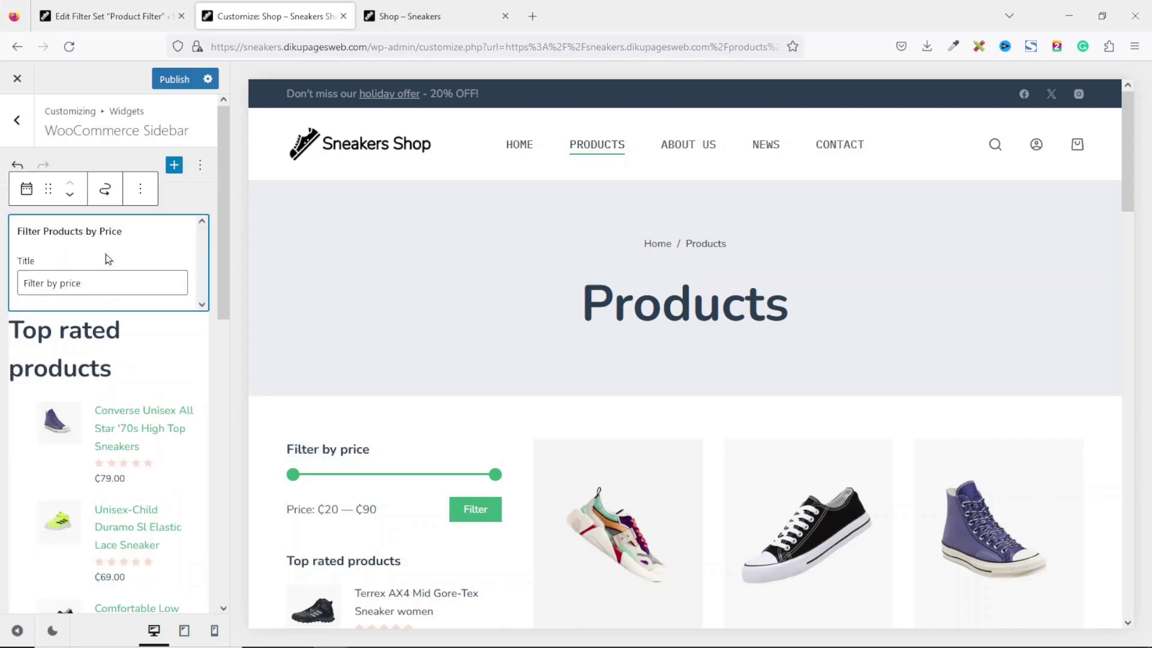
click(140, 191)
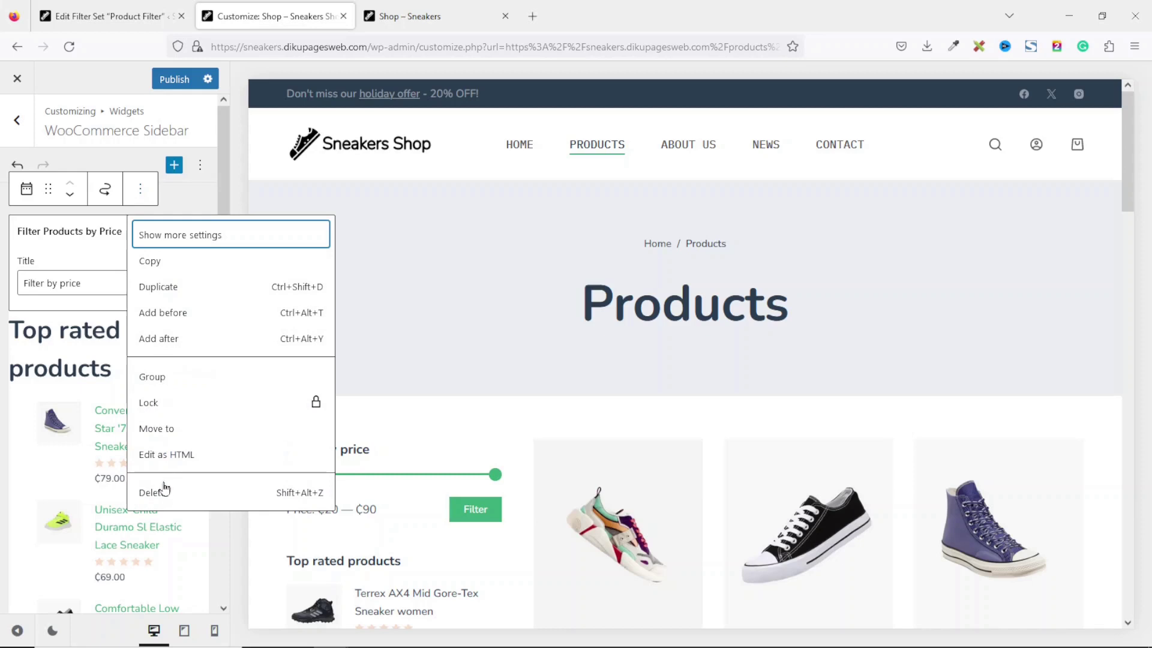
click(152, 493)
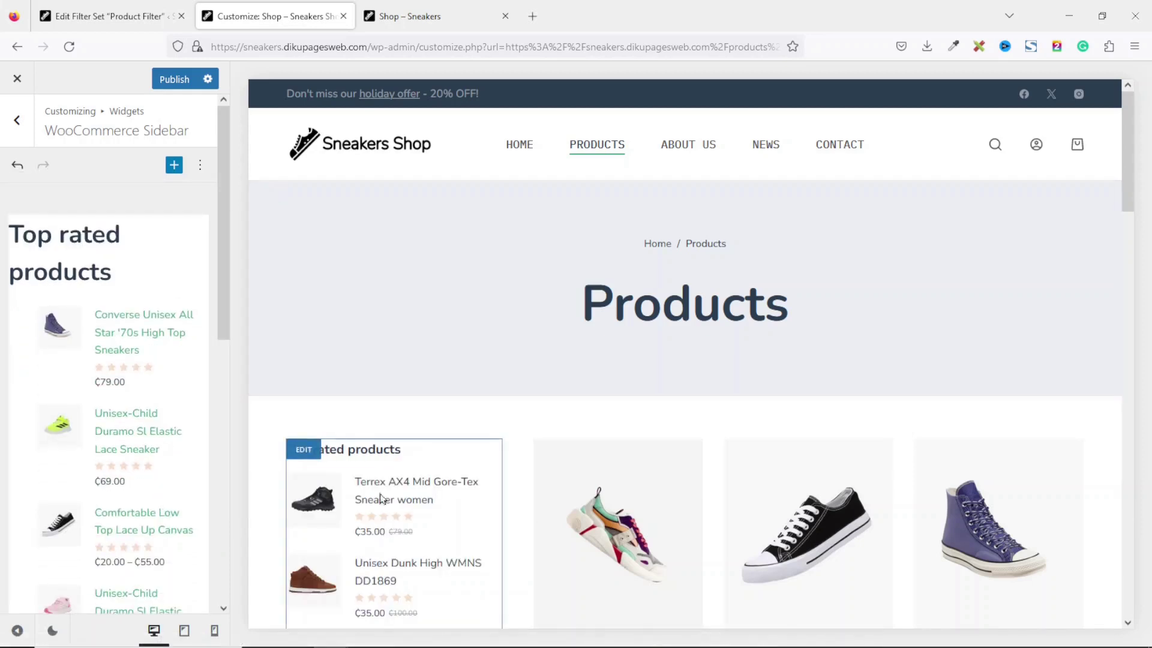
drag(225, 216, 215, 351)
- Insert a Filter Everything — Filters block and move it to the top of the sidebar
scroll(186, 540, down, 10)
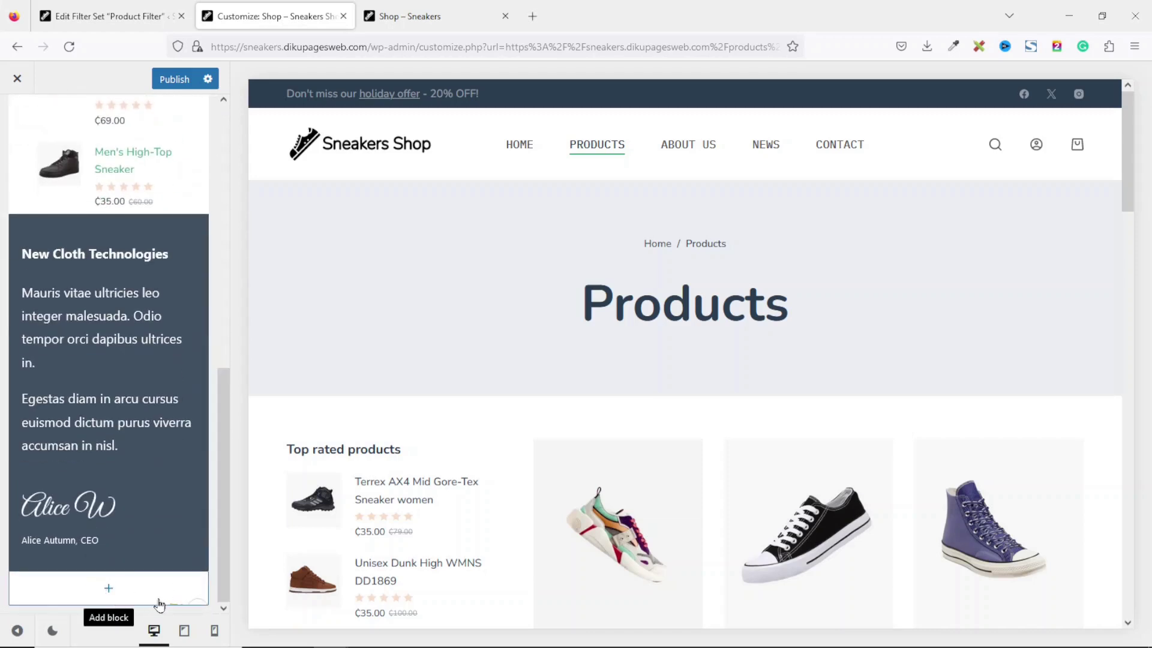
click(120, 595)
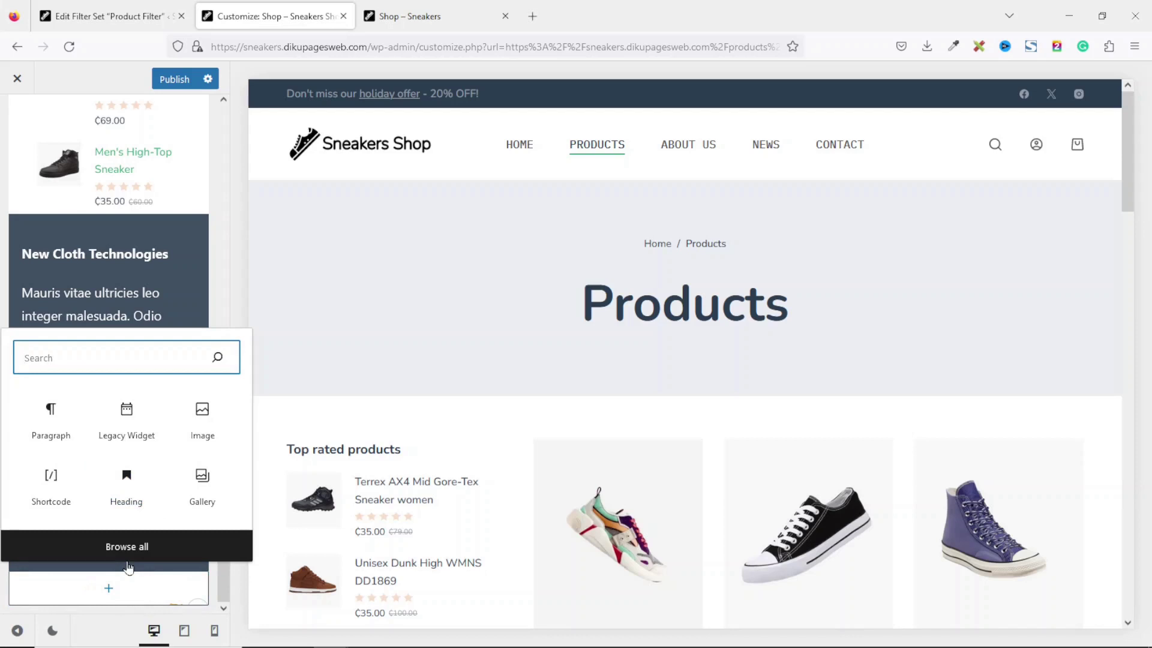
text(filter)
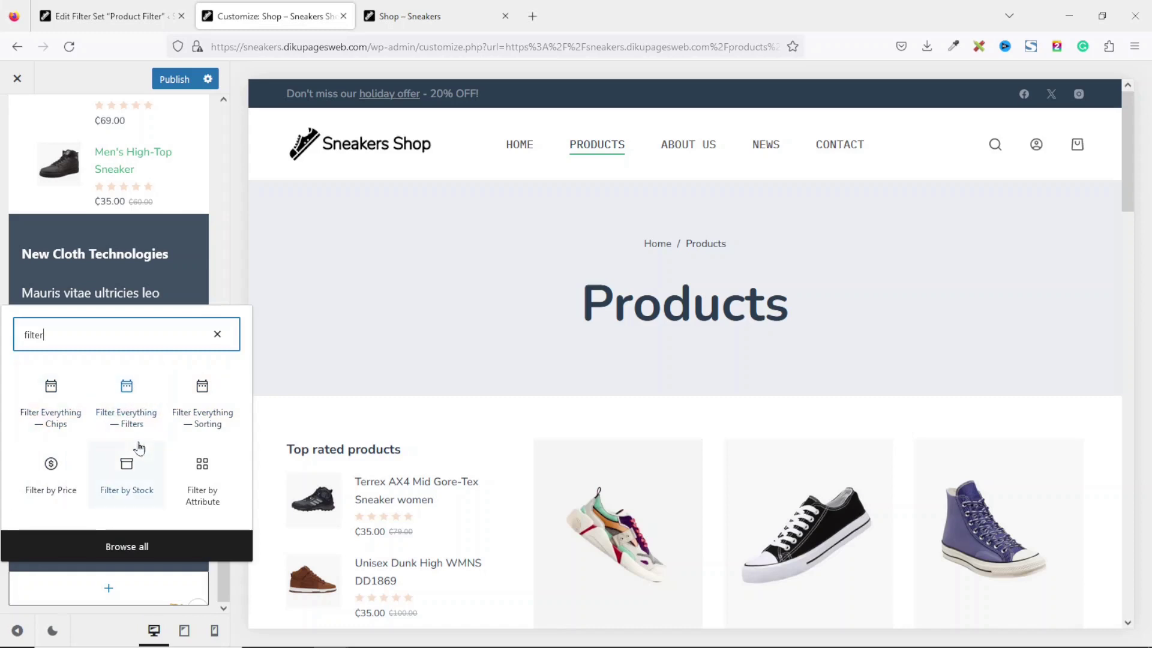
click(135, 406)
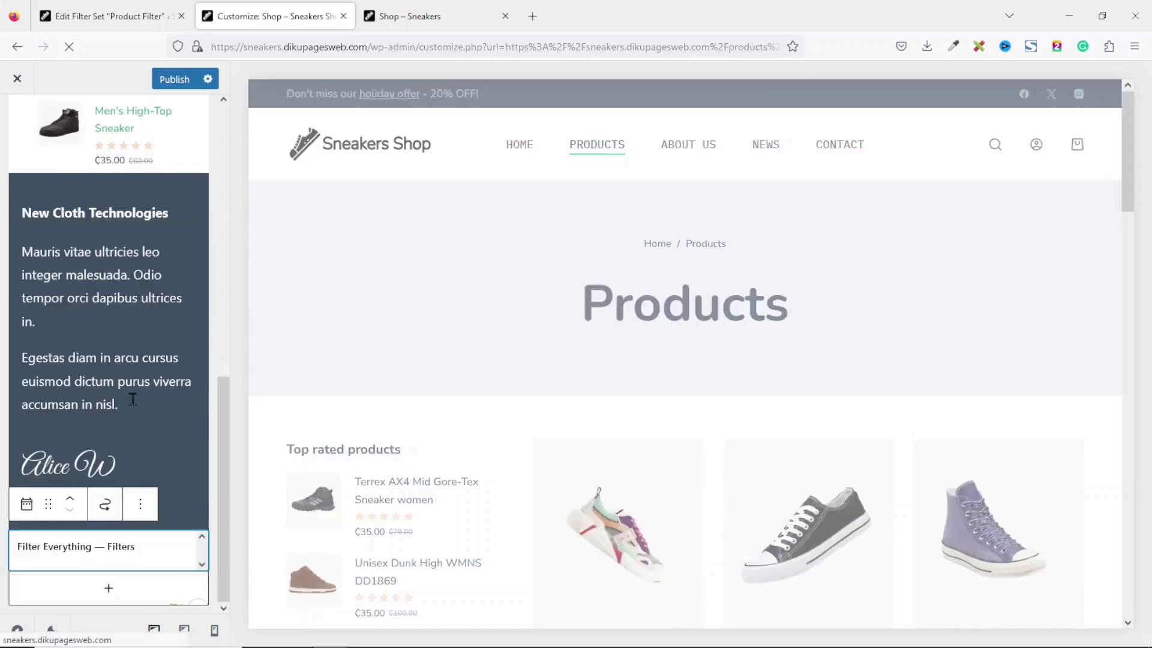
click(229, 474)
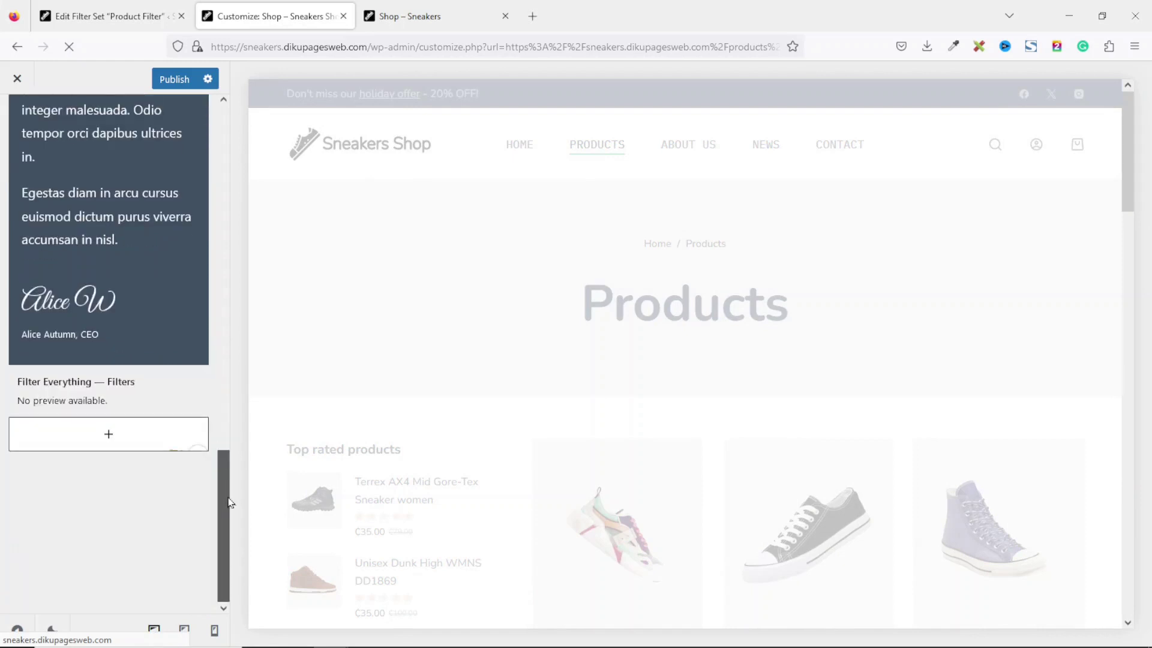
click(111, 407)
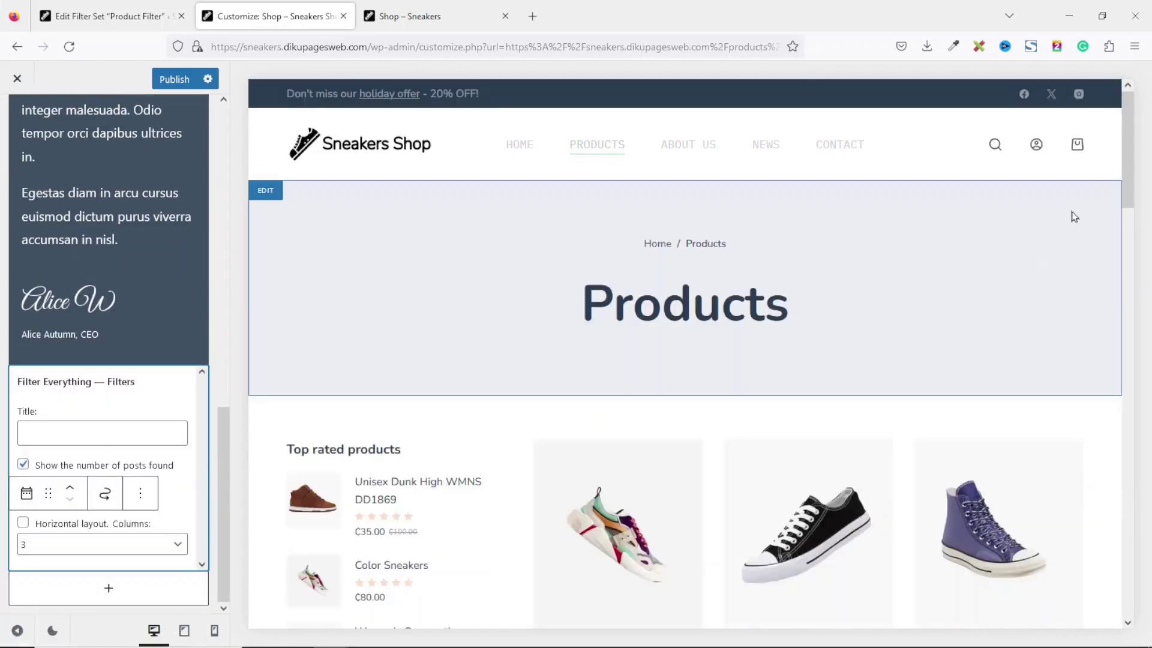
drag(1133, 151, 1132, 439)
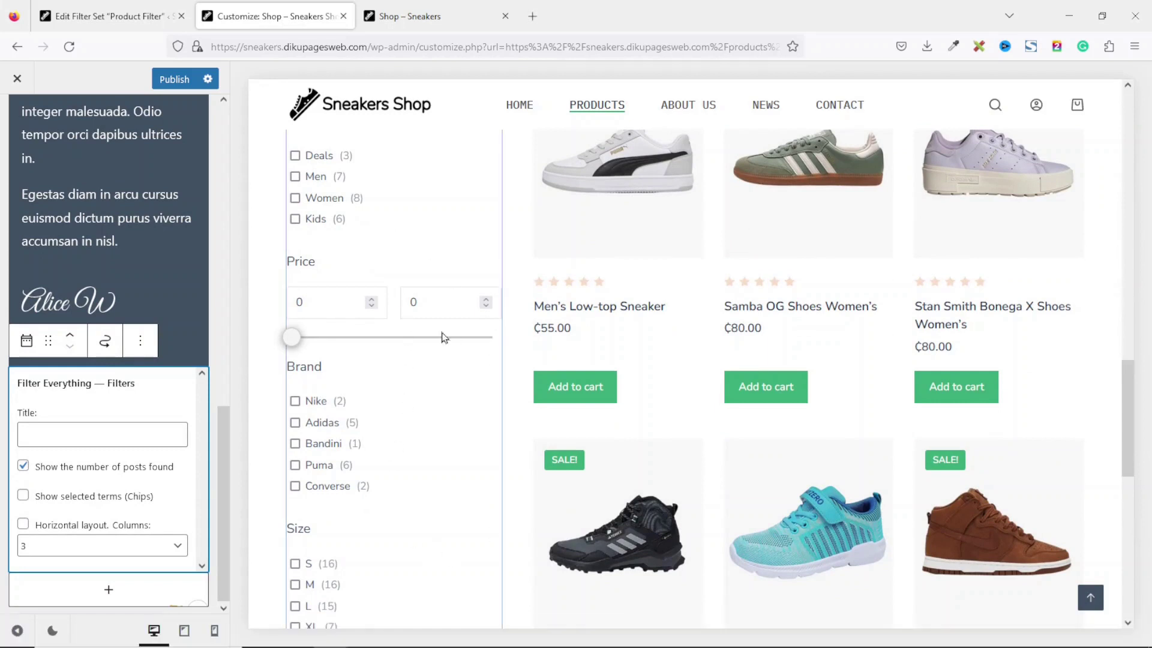
click(72, 338)
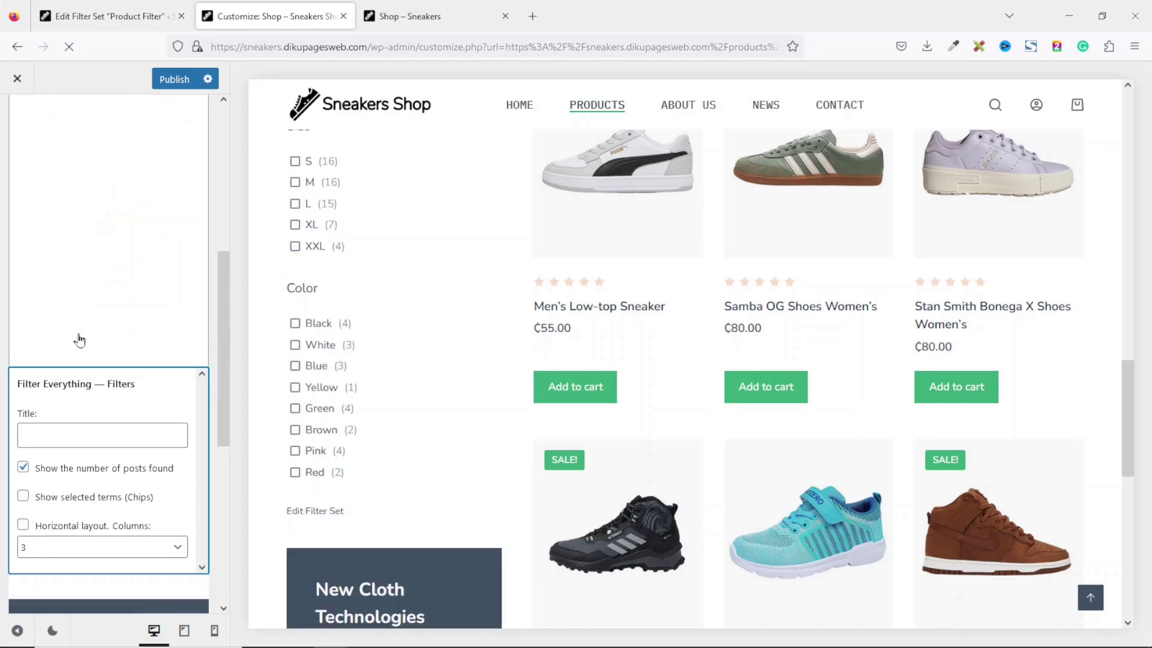
drag(1128, 405, 992, 180)
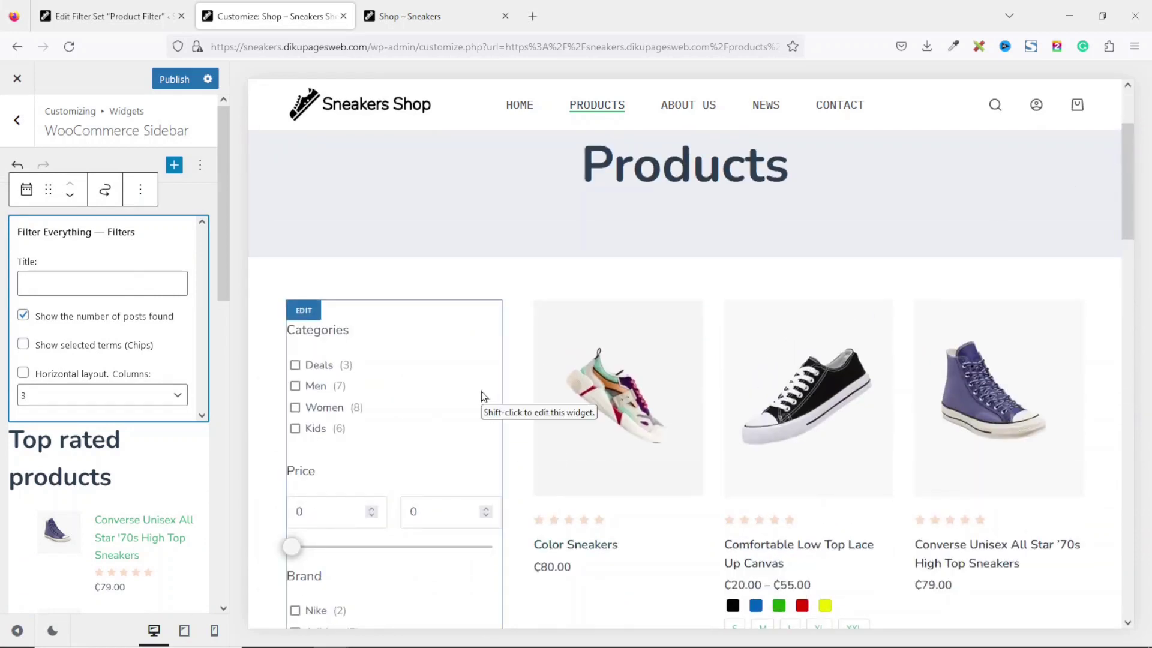
- Preview the shop full width, compare with the live page, and return to the widgets overview
click(17, 631)
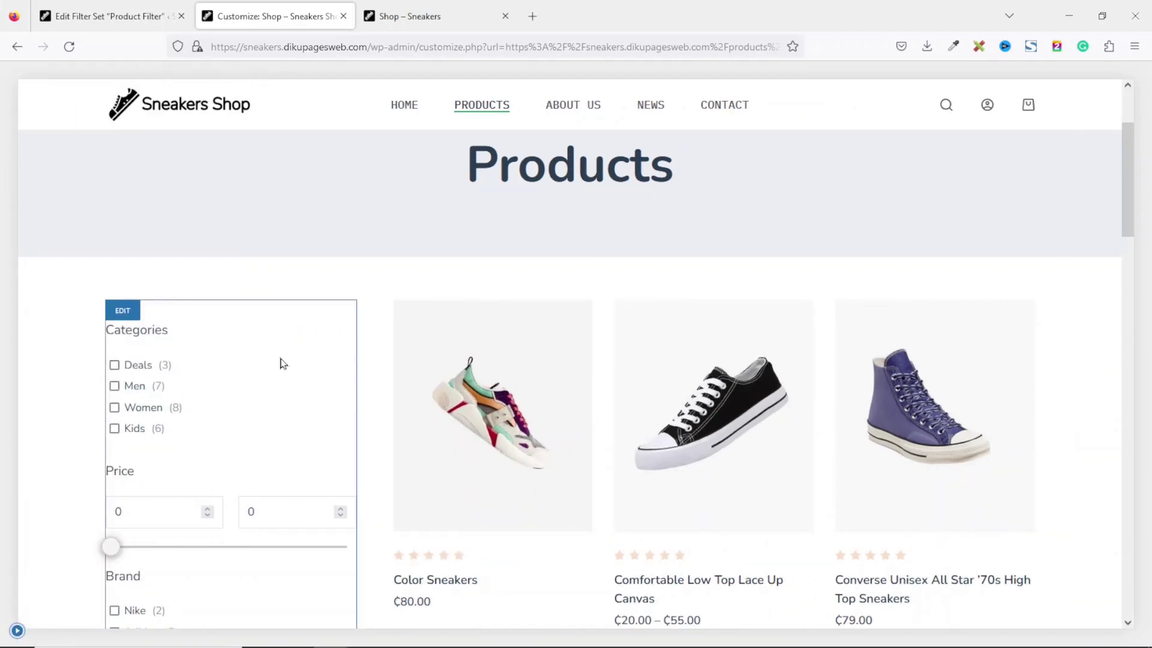
click(429, 19)
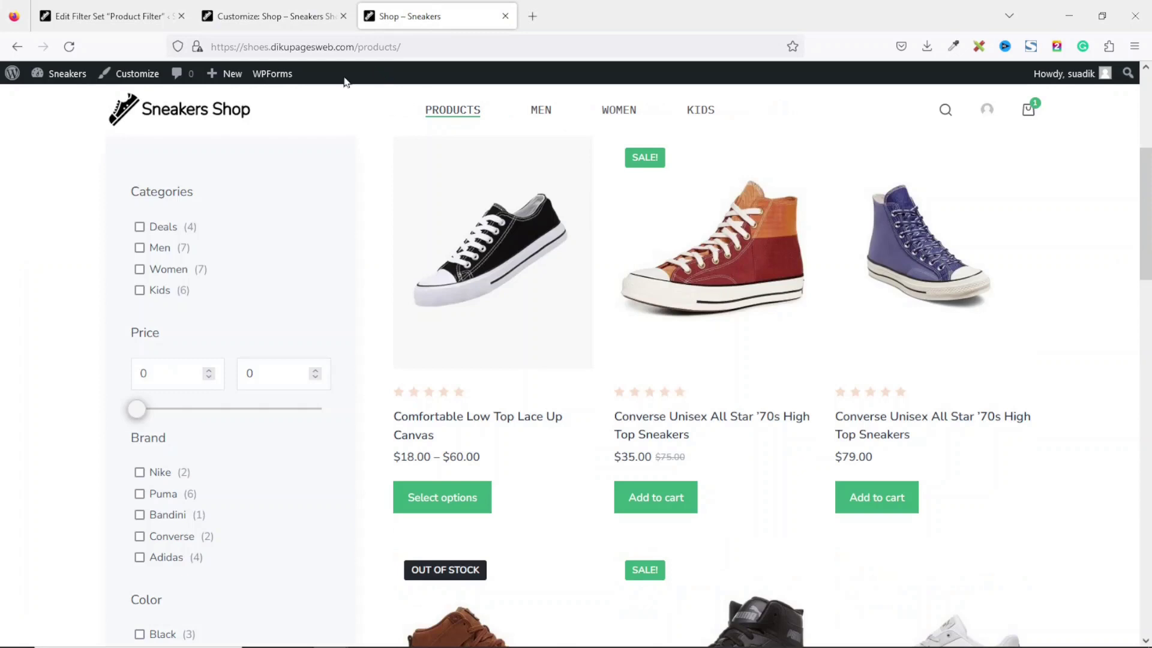
click(247, 19)
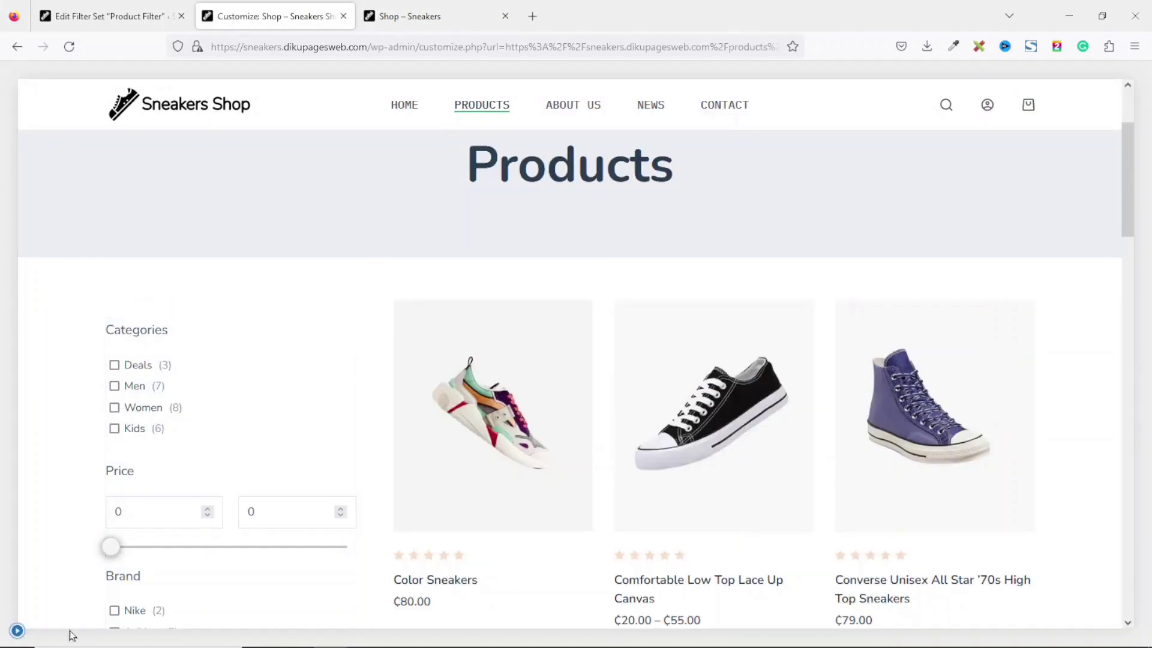
click(16, 631)
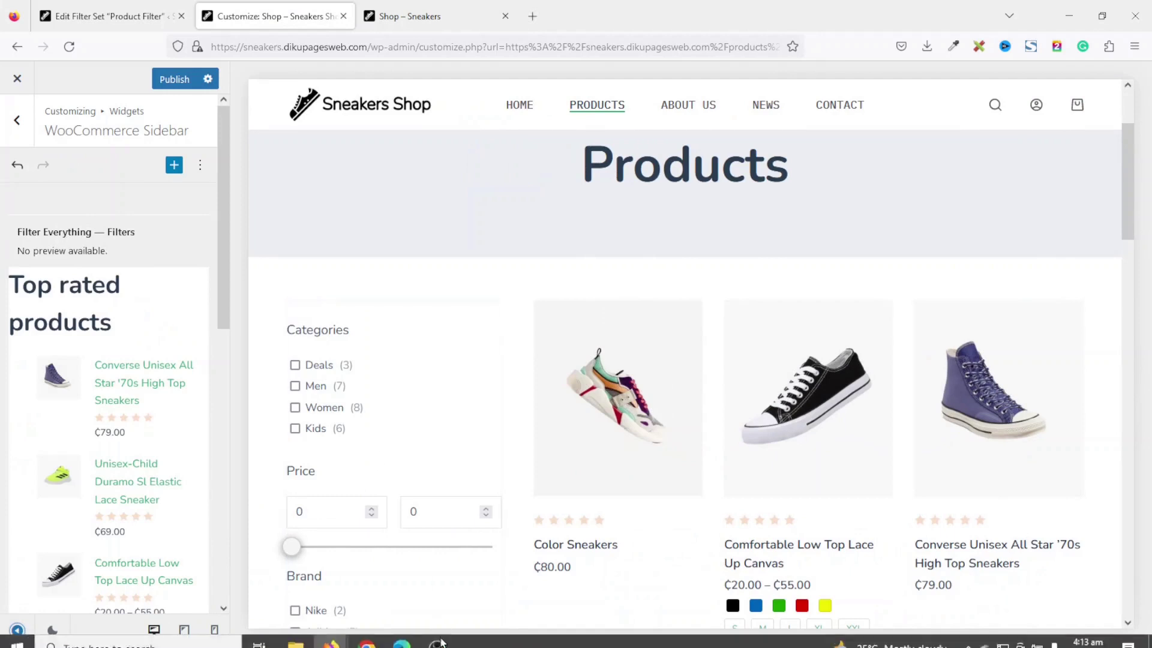
click(17, 120)
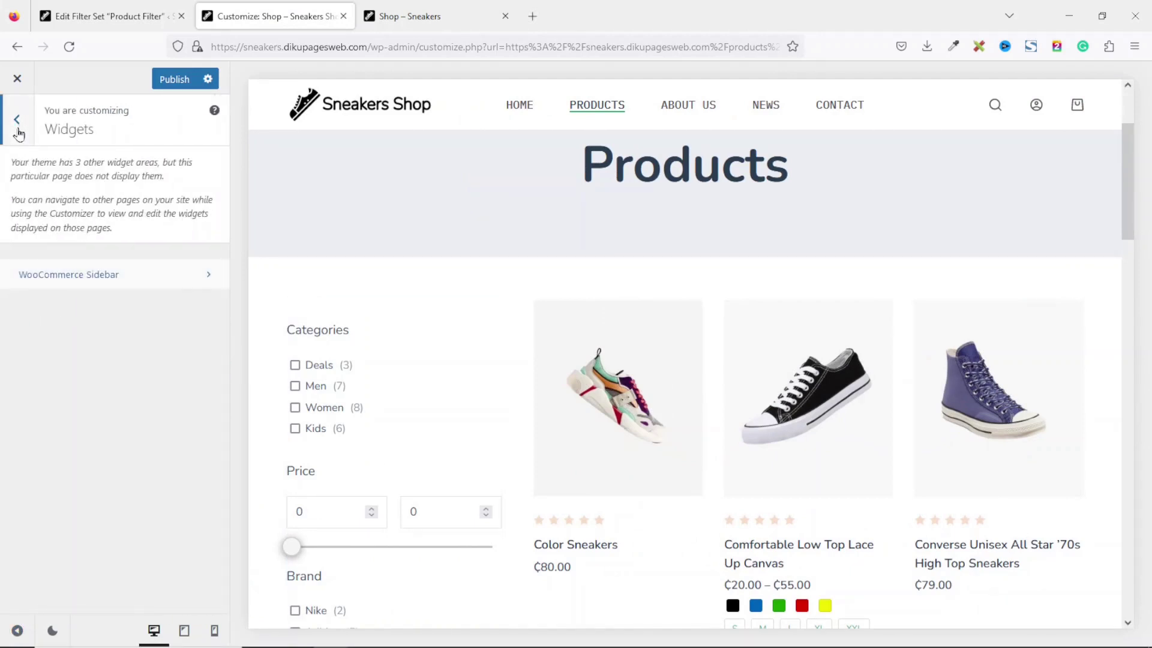
- Switch the theme's sidebar to layout Type 2 in the Customizer
click(21, 132)
drag(226, 504, 231, 270)
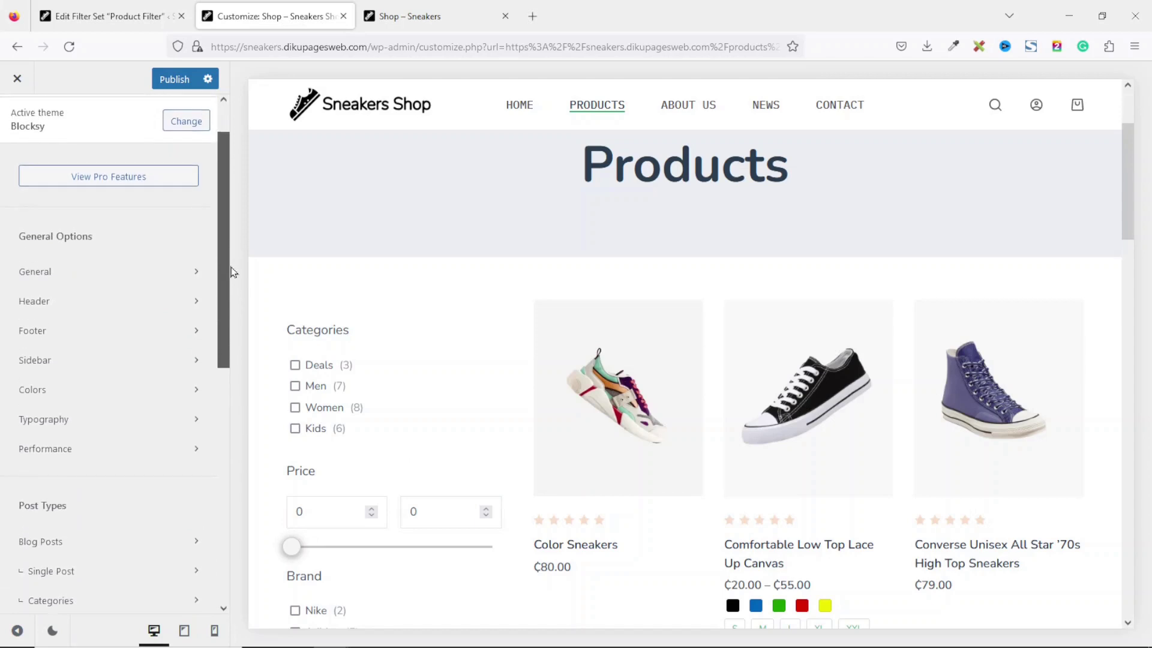
click(45, 367)
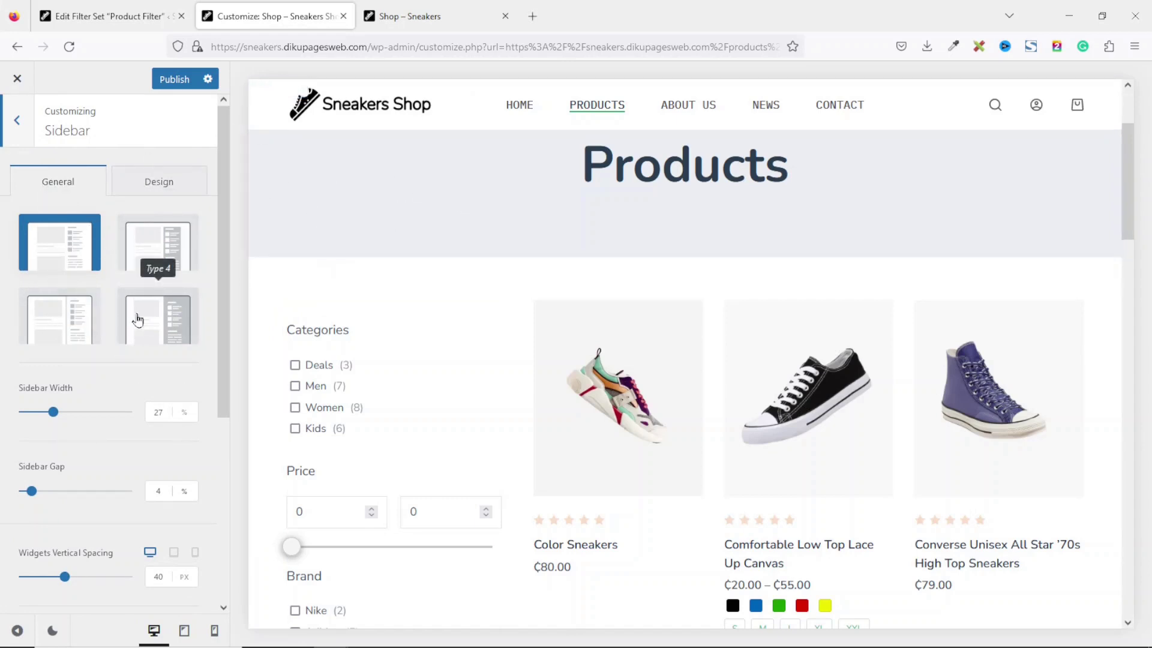
click(167, 253)
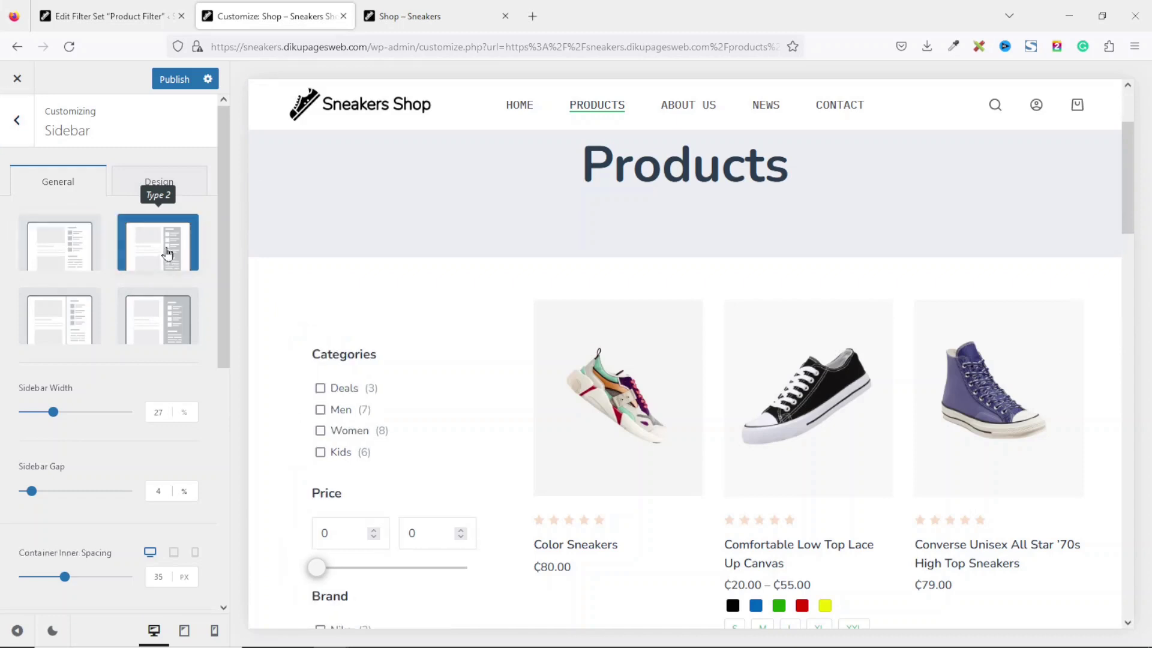
- Set the sidebar's Design background colour to palette Color 7 (#f8f9fb)
click(179, 184)
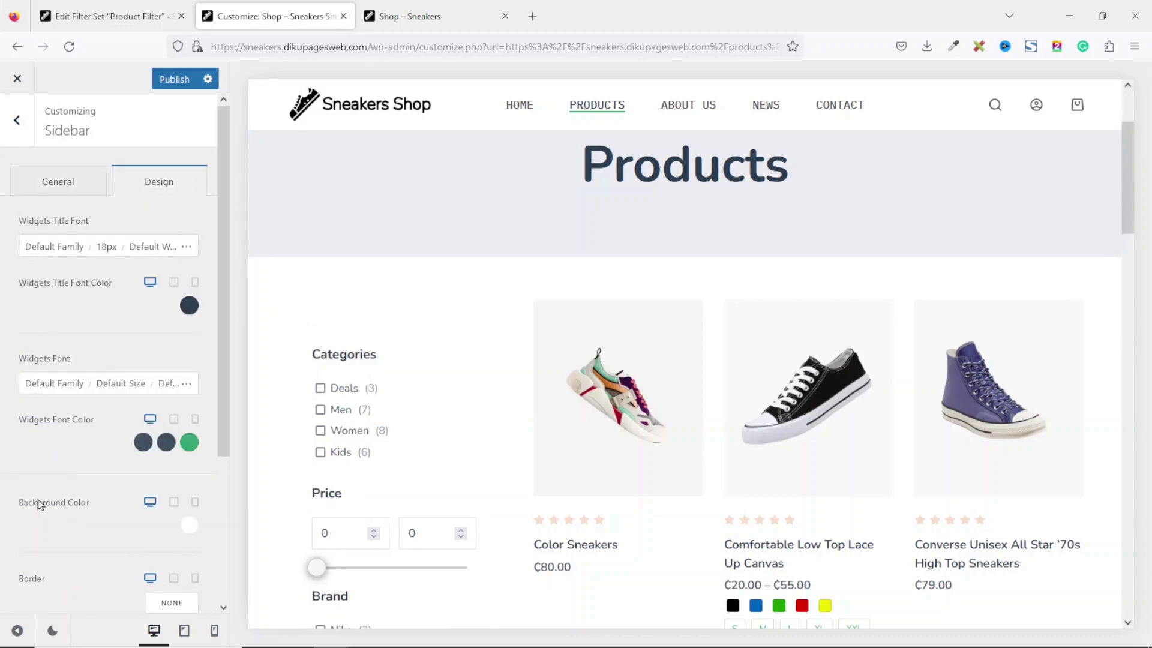
click(189, 526)
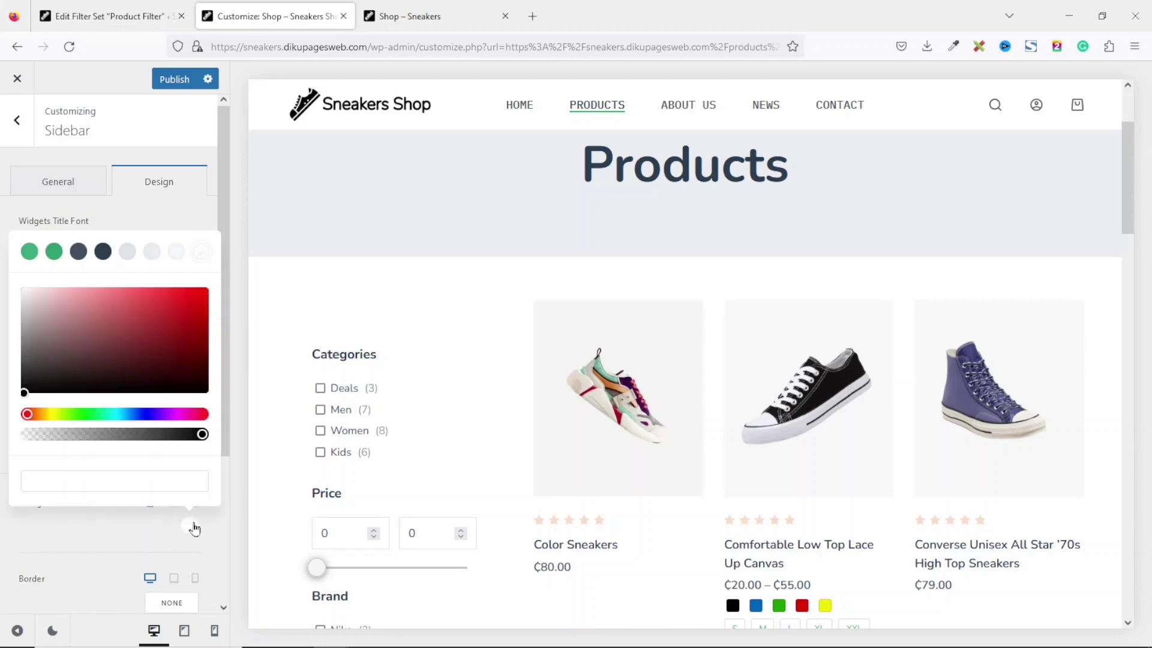
click(175, 254)
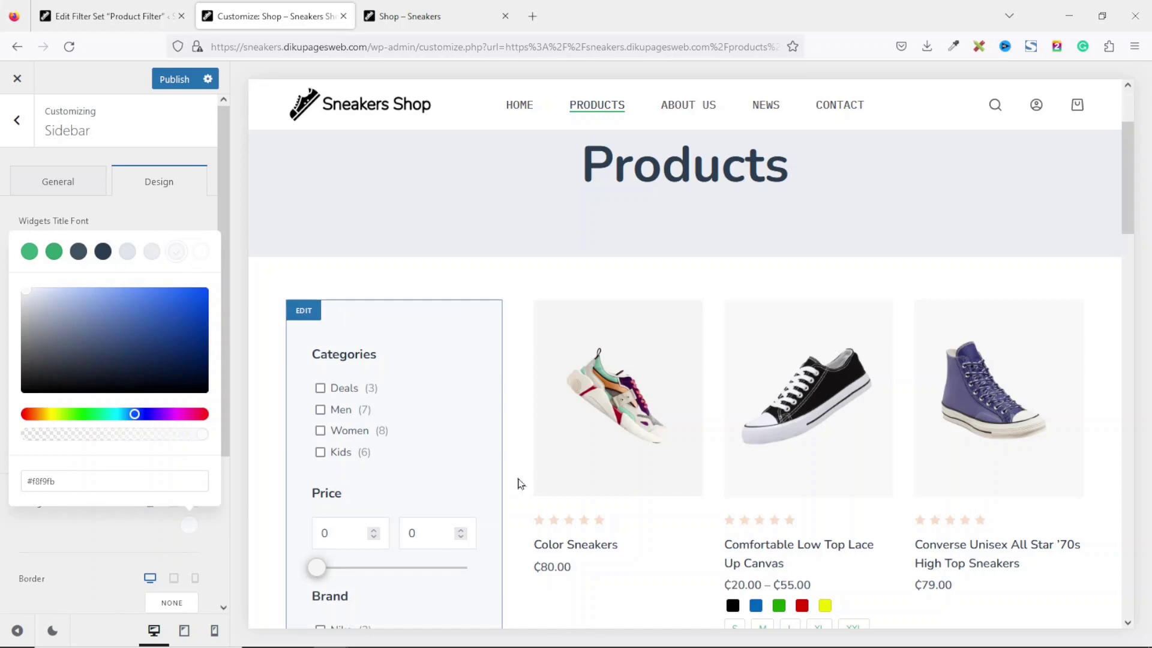
scroll(453, 358, up, 3)
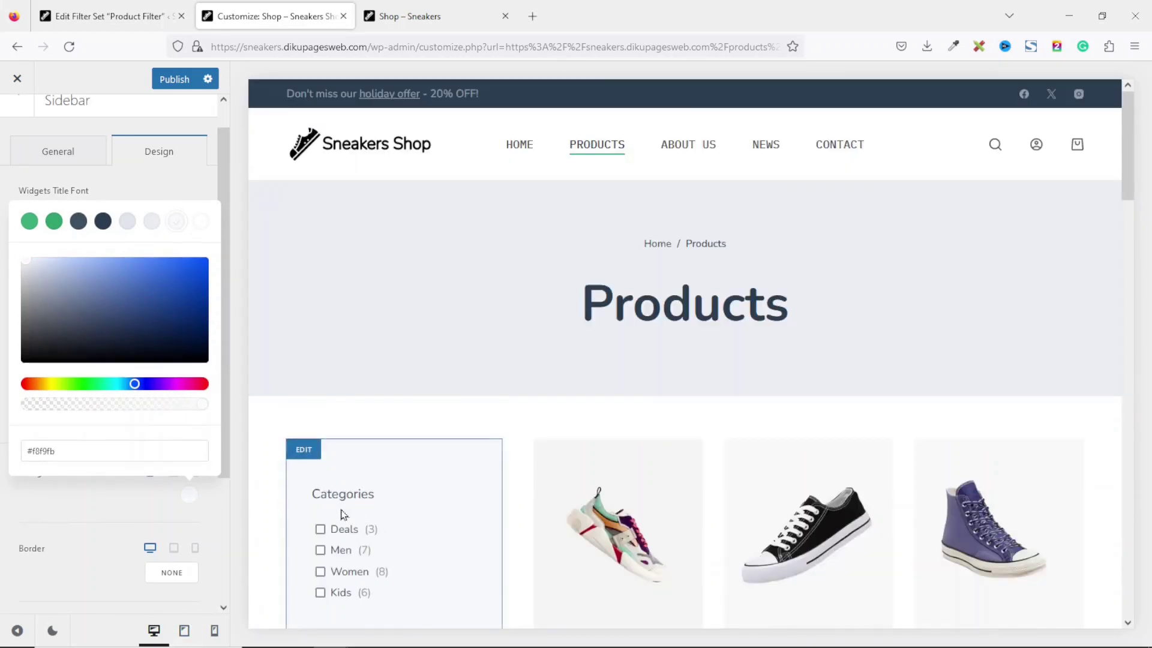
- In mobile preview, enable tablet and mobile under Sidebar Visibility
click(215, 631)
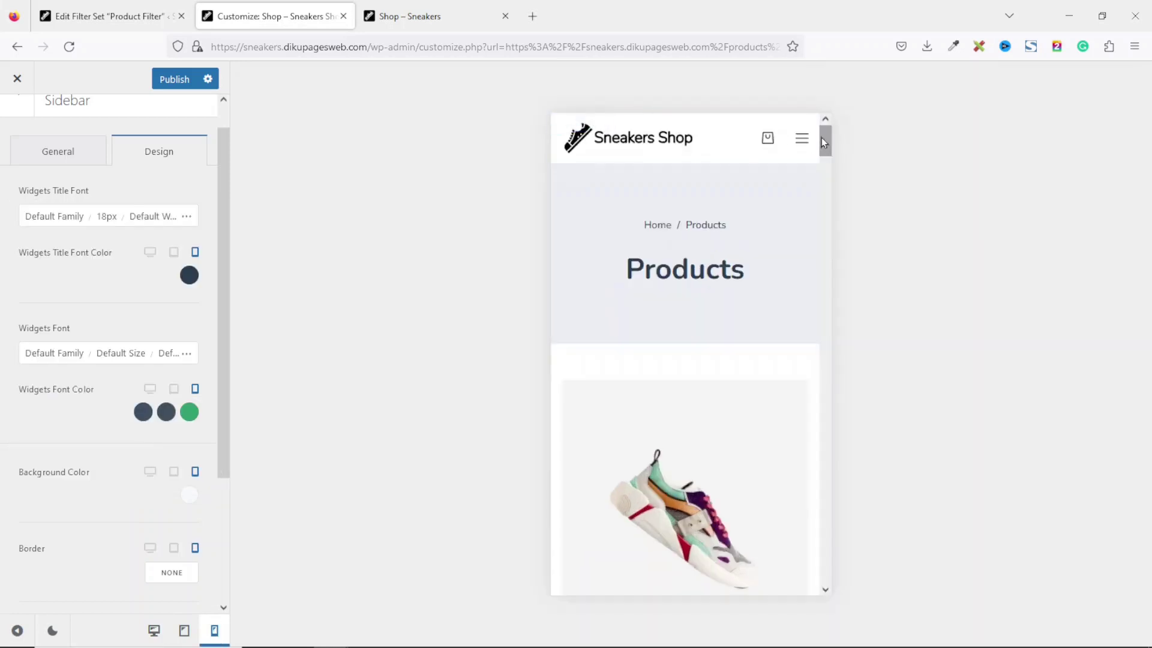
drag(824, 145, 848, 314)
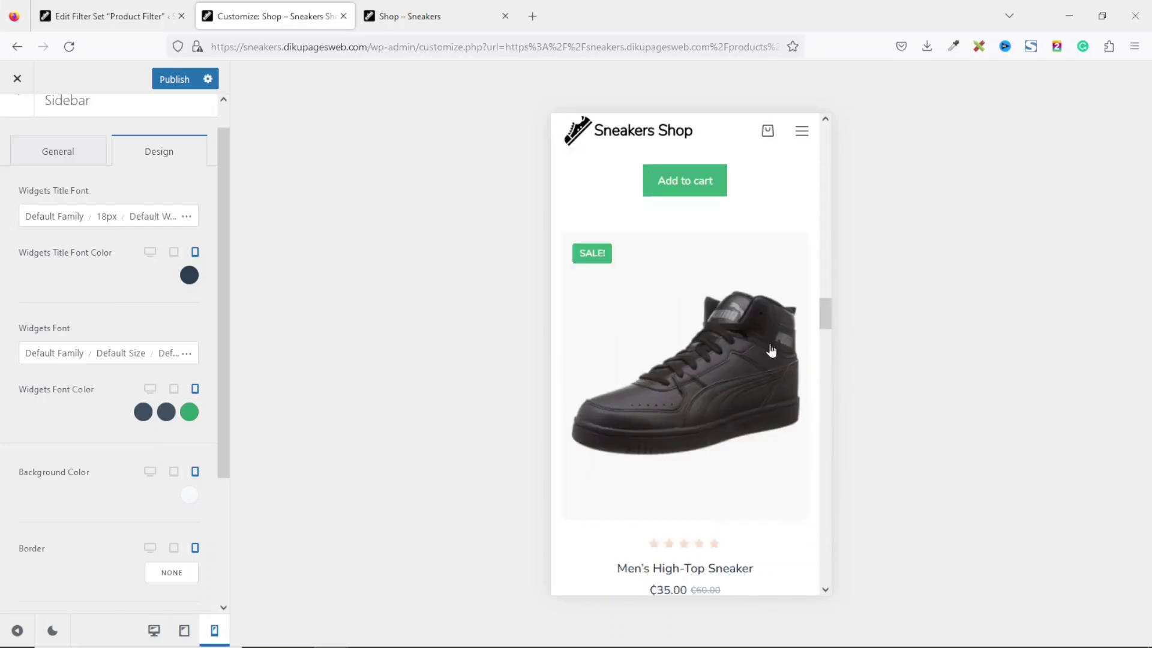
click(56, 154)
scroll(230, 334, down, 2)
scroll(193, 470, down, 5)
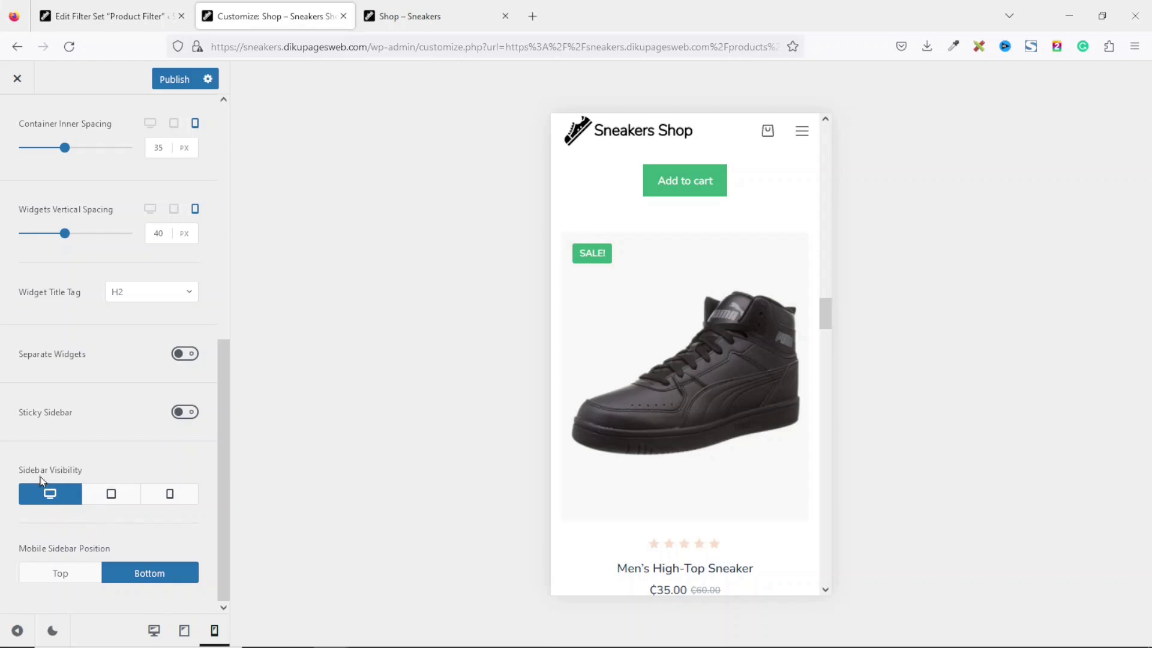
click(112, 503)
click(185, 504)
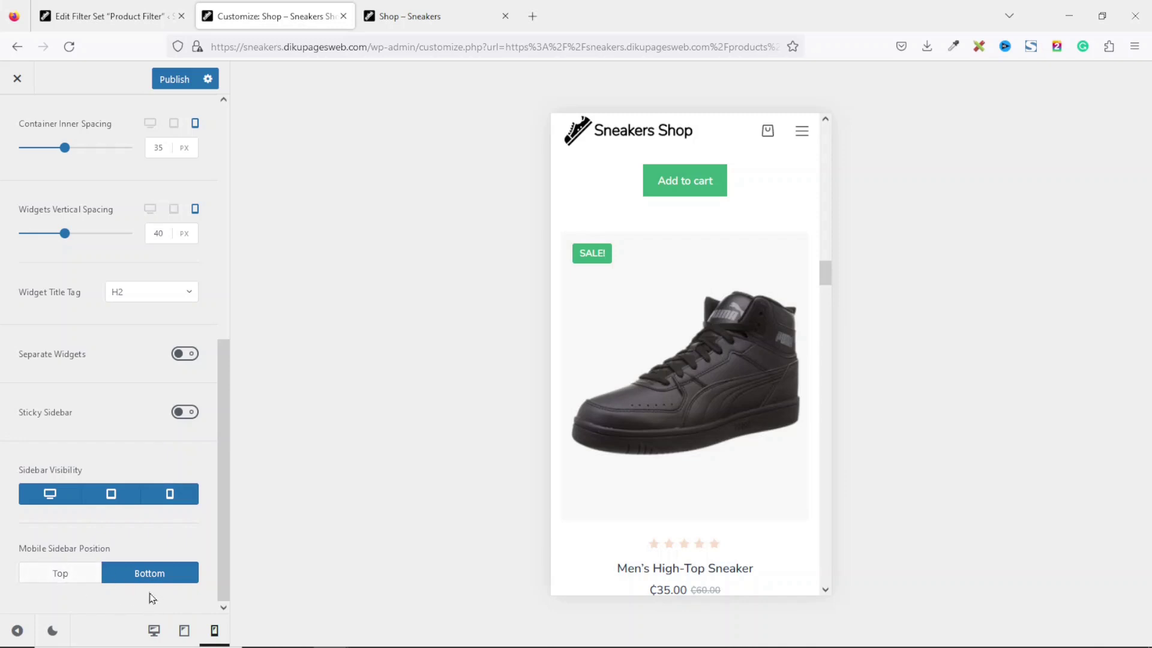
- Set Mobile Sidebar Position to Top and return to the Product Filter editor
drag(826, 273, 797, 486)
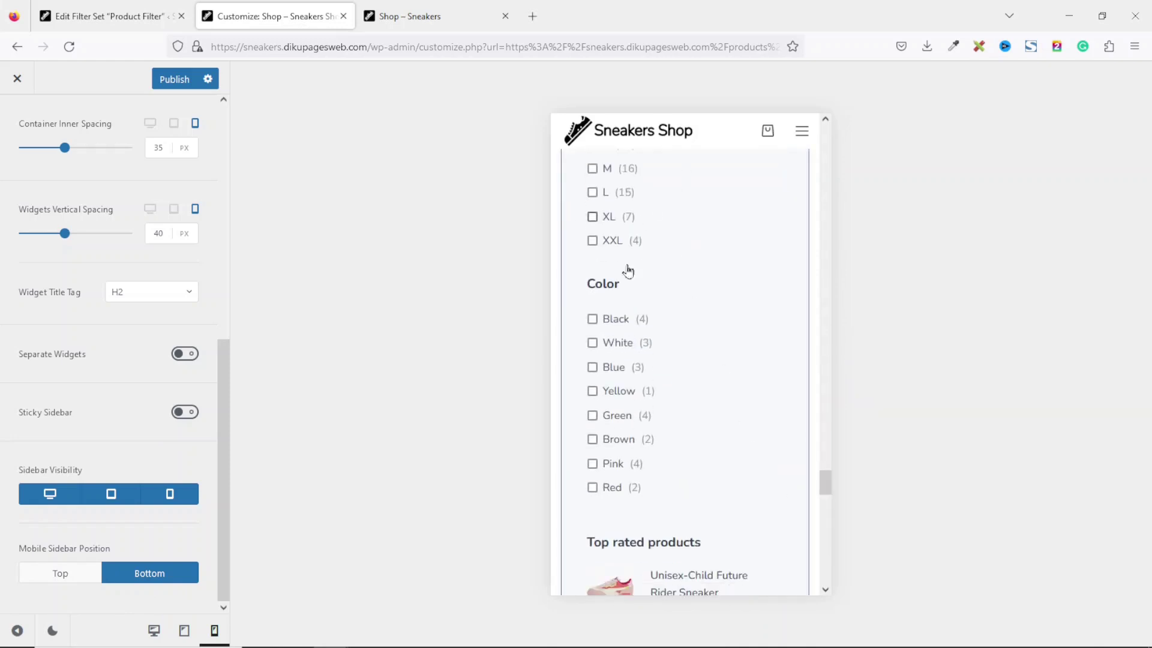
click(52, 578)
drag(827, 179, 844, 151)
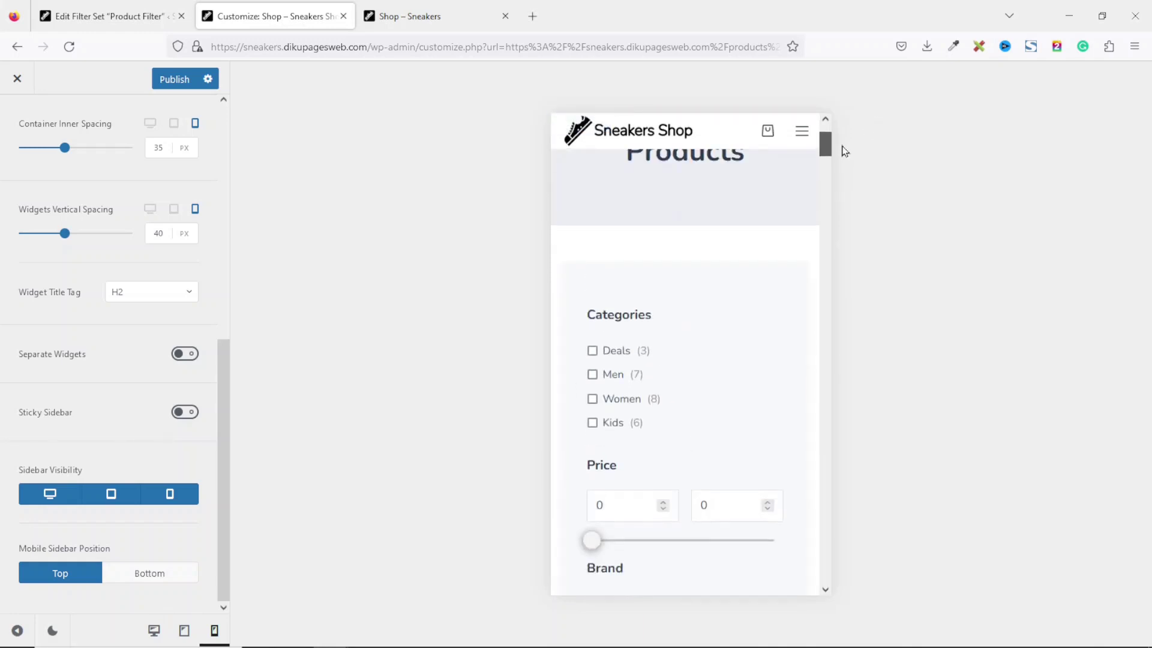
click(118, 21)
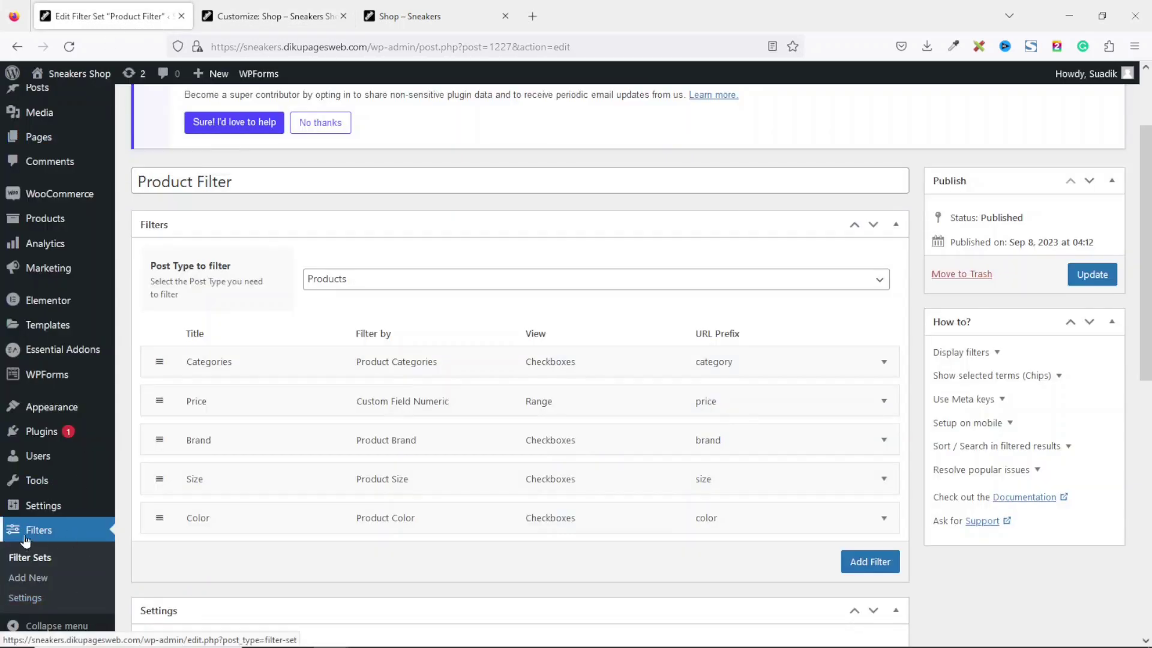
- Save 'Collapse Filters Widget on Mobile devices' in Filter Everything settings, then return to the Customizer
right_click(32, 602)
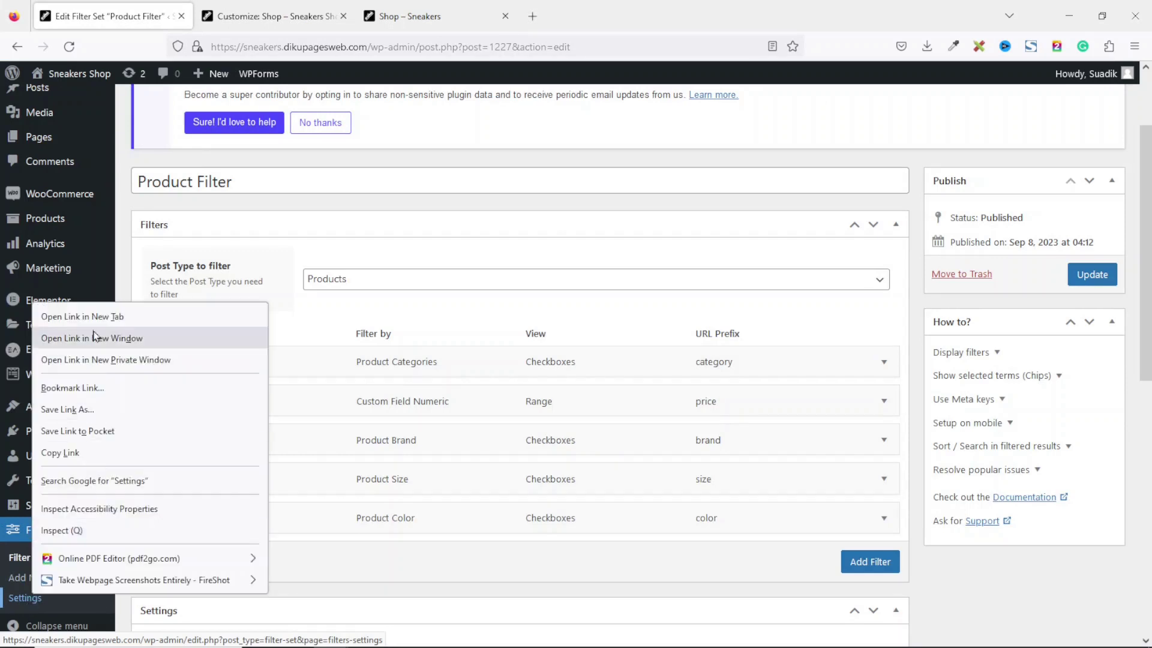
click(104, 321)
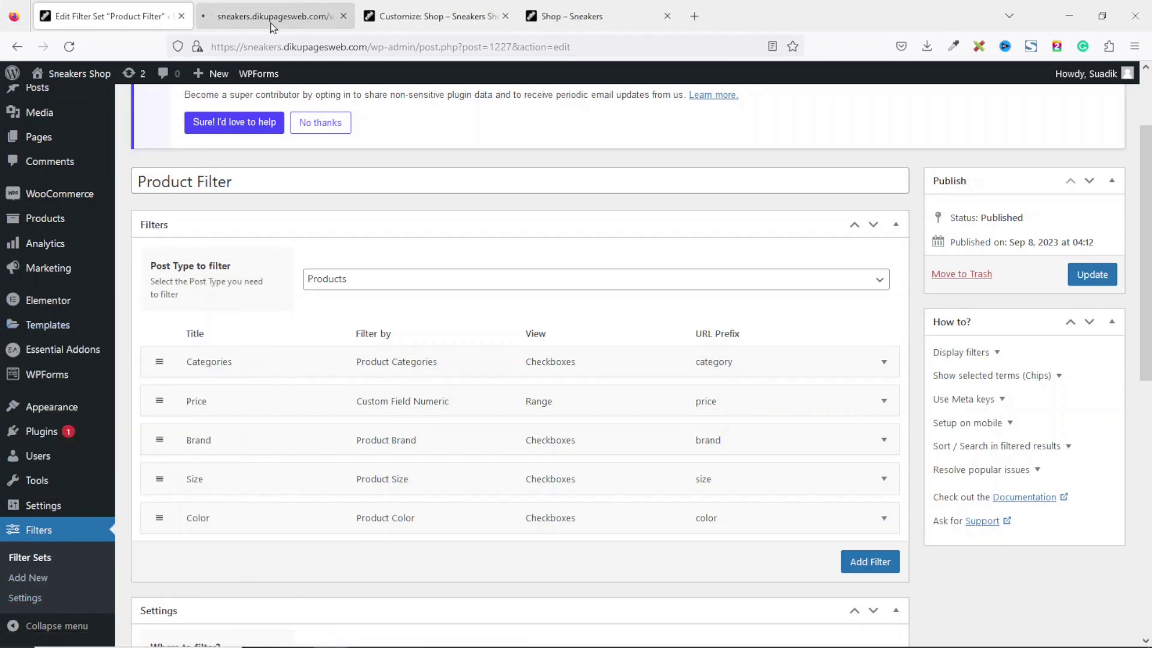
click(287, 14)
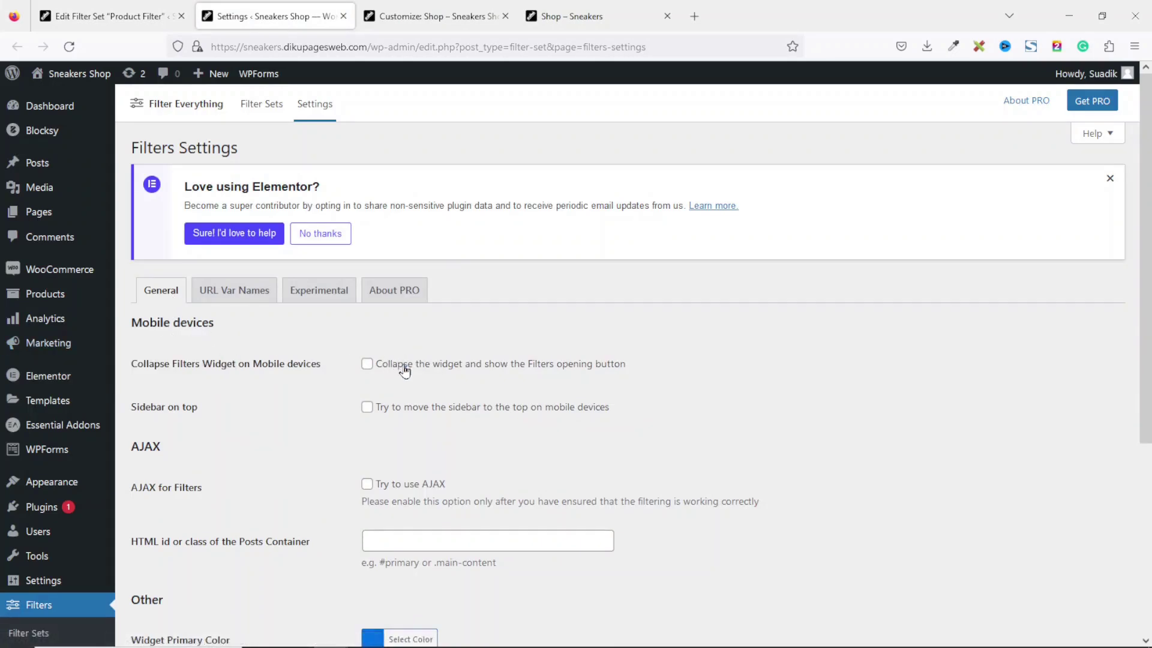
scroll(808, 252, down, 3)
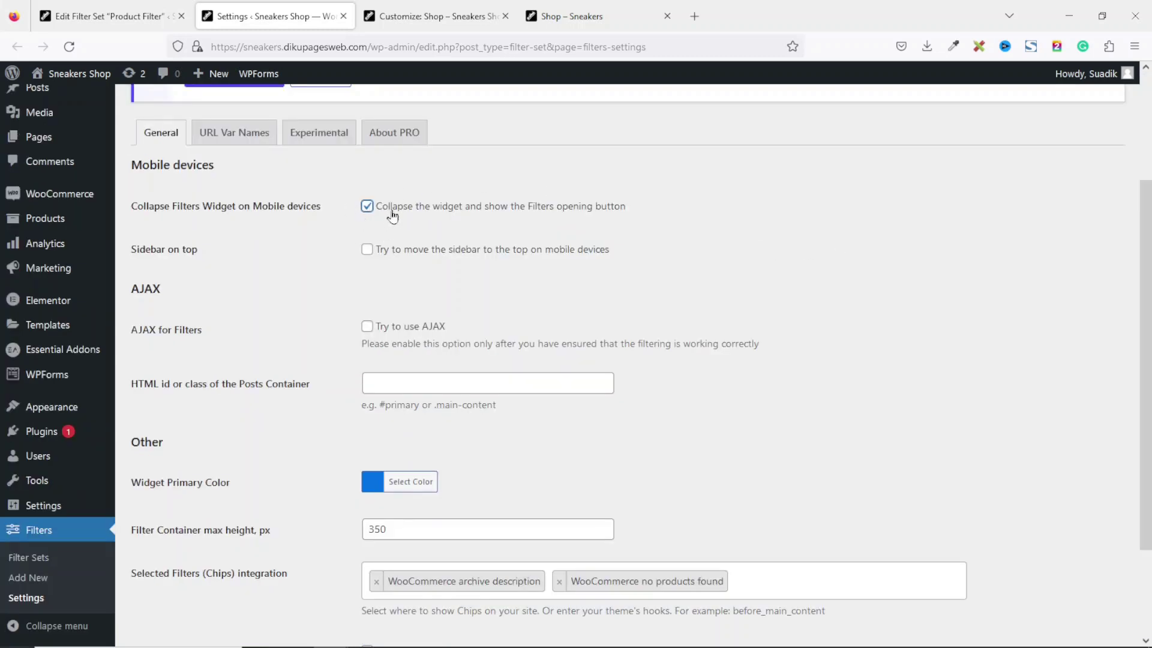
scroll(1059, 473, down, 3)
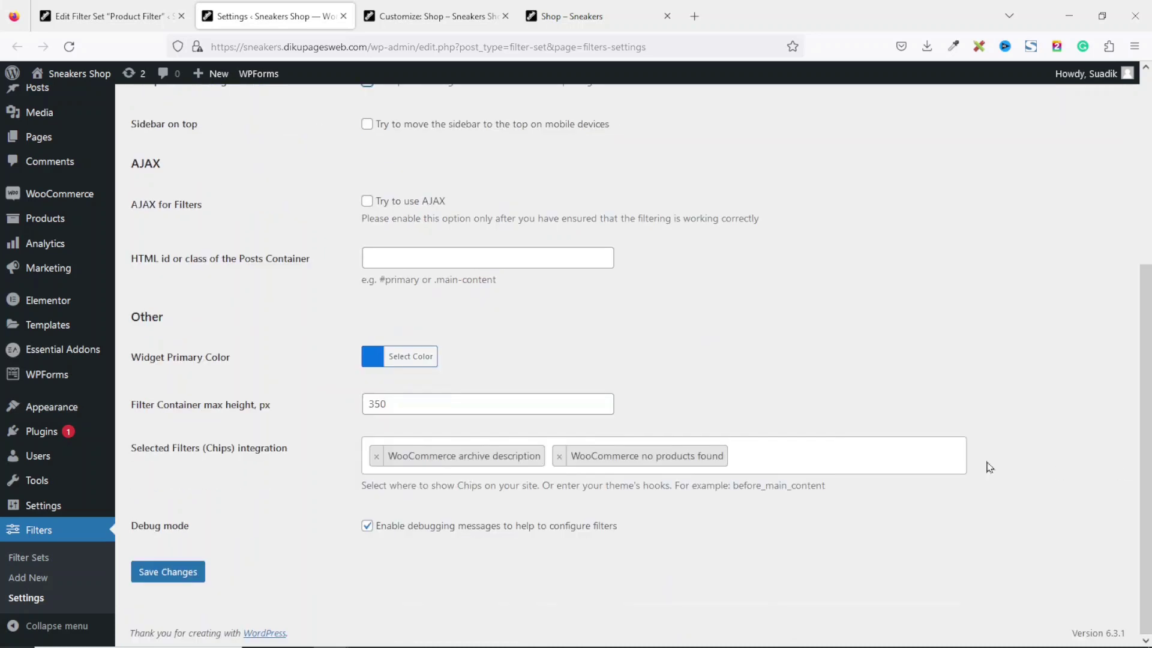
click(157, 570)
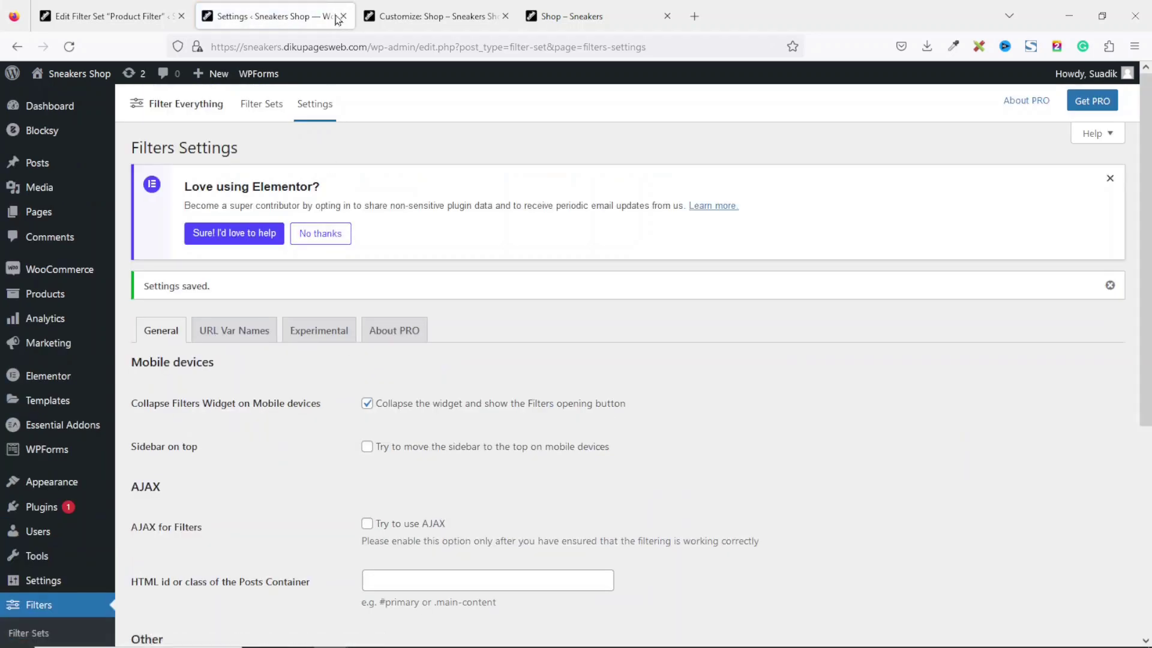
click(344, 16)
click(268, 7)
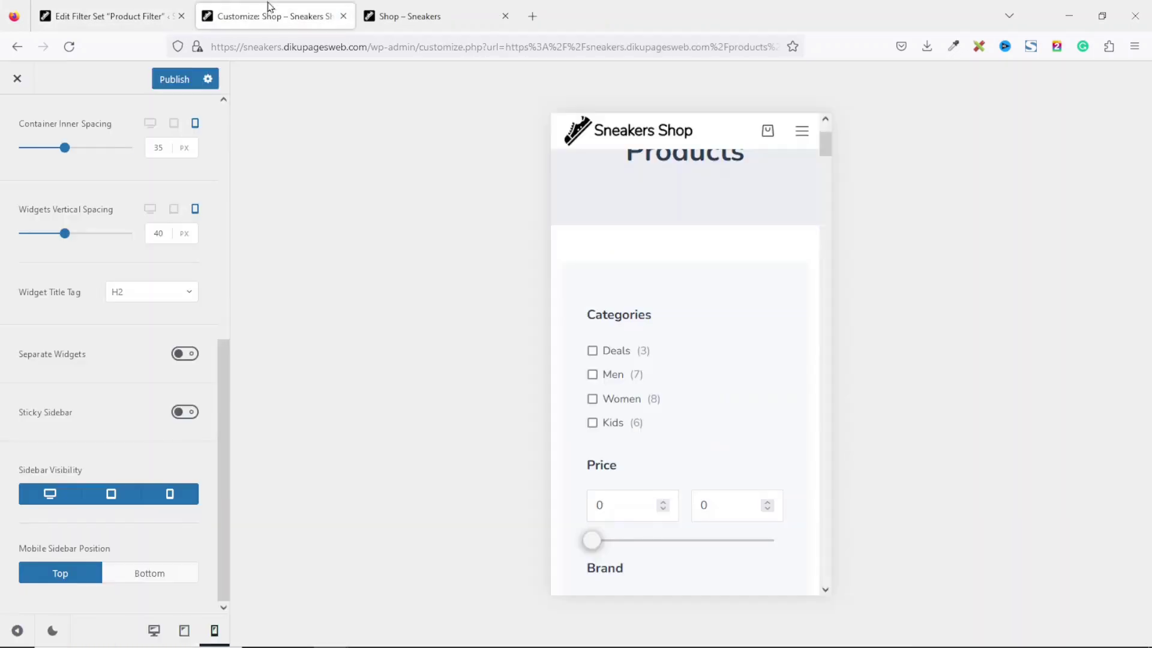
- Publish the changes, test the Filters button in the reloaded mobile preview, then exit
click(177, 83)
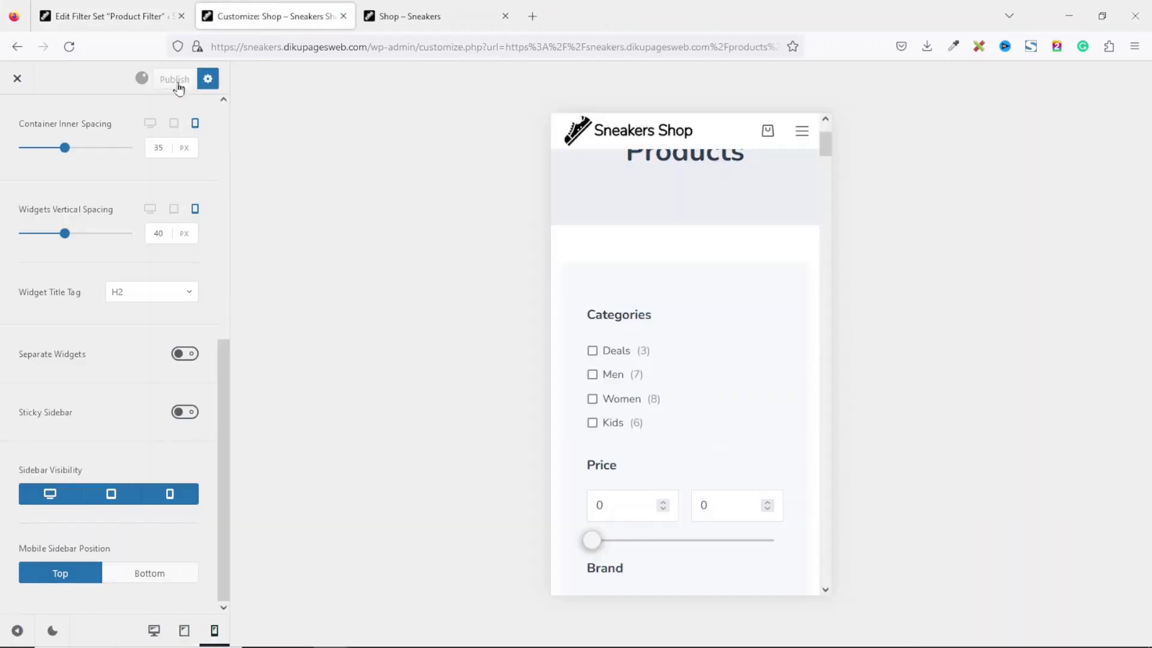
click(69, 46)
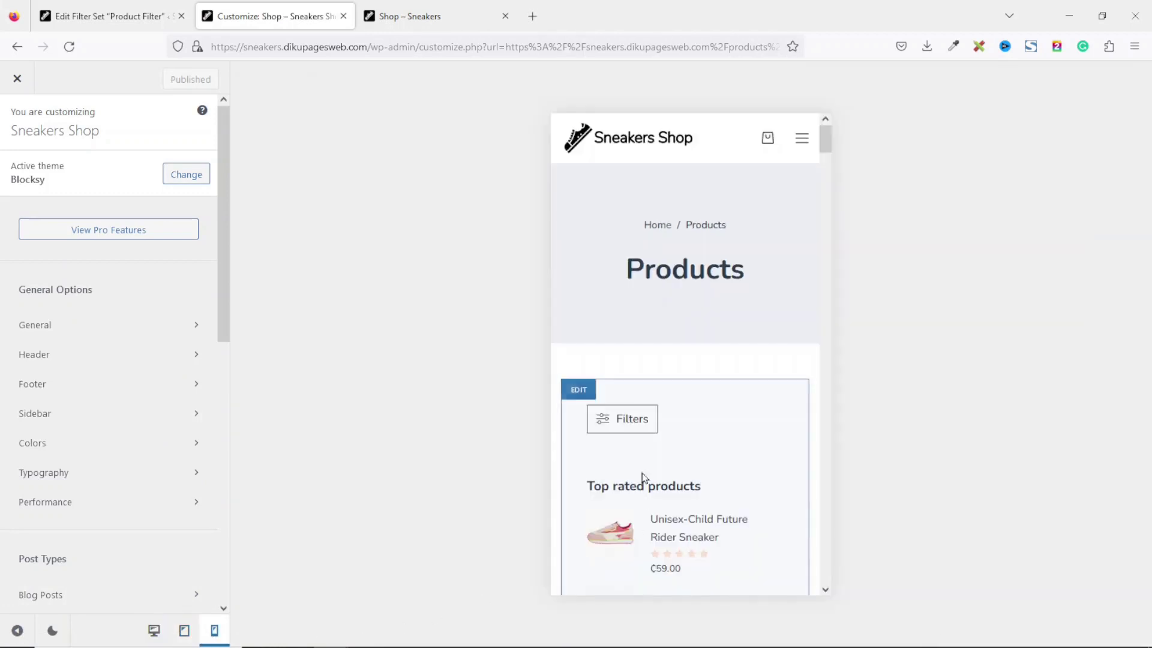
click(616, 430)
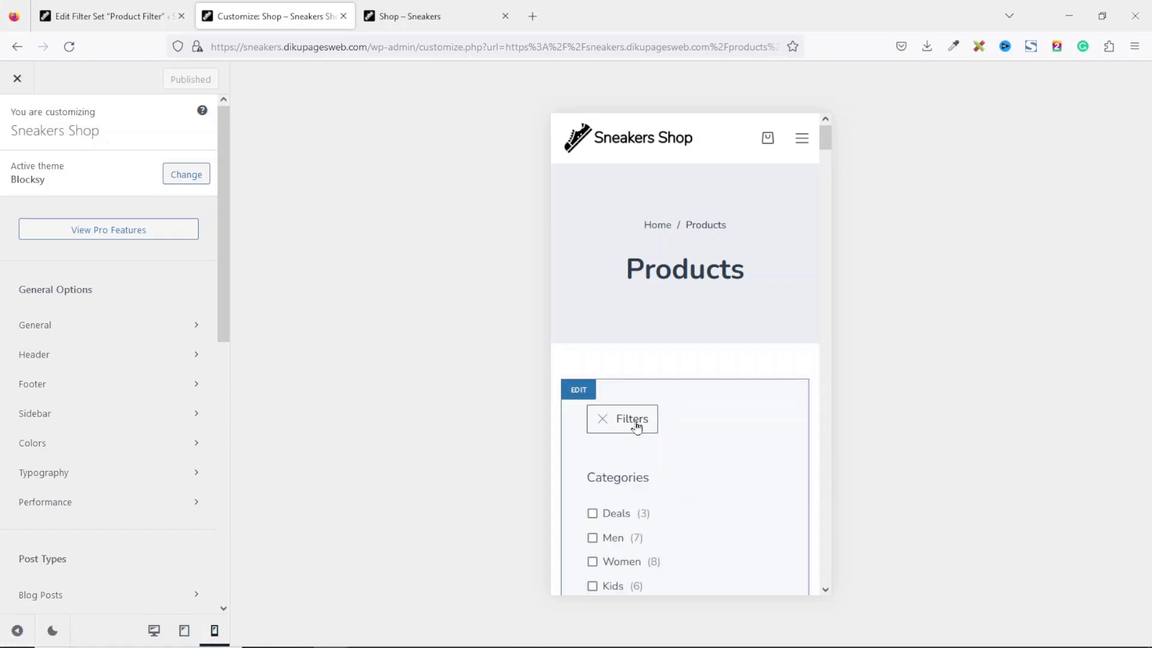
click(637, 426)
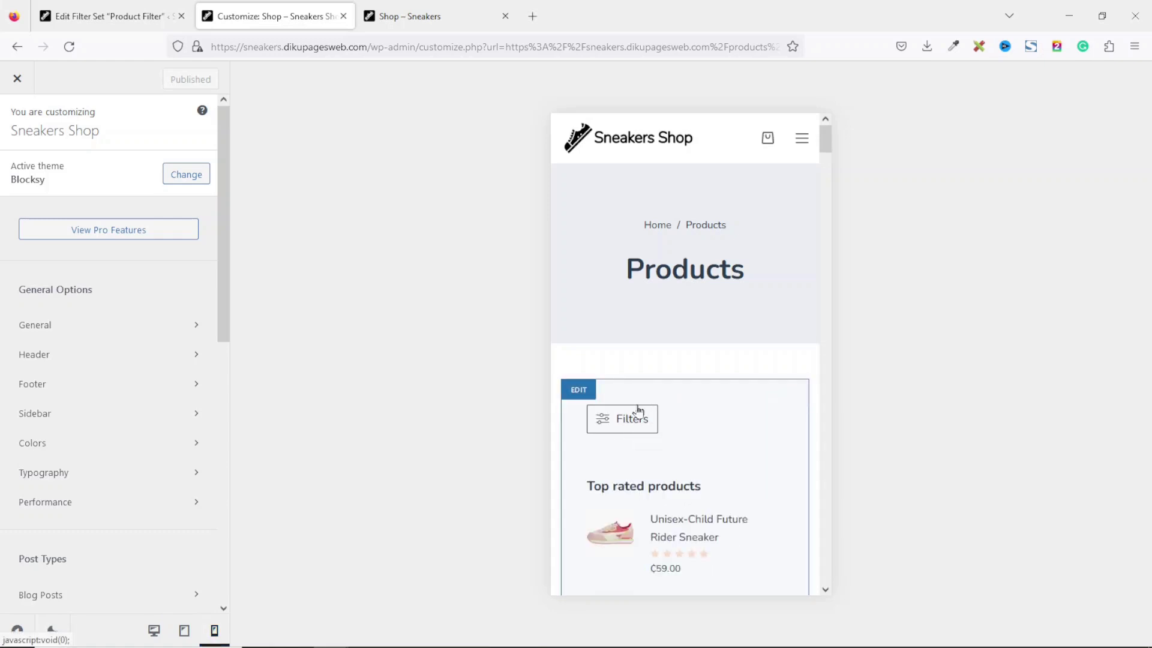
click(18, 79)
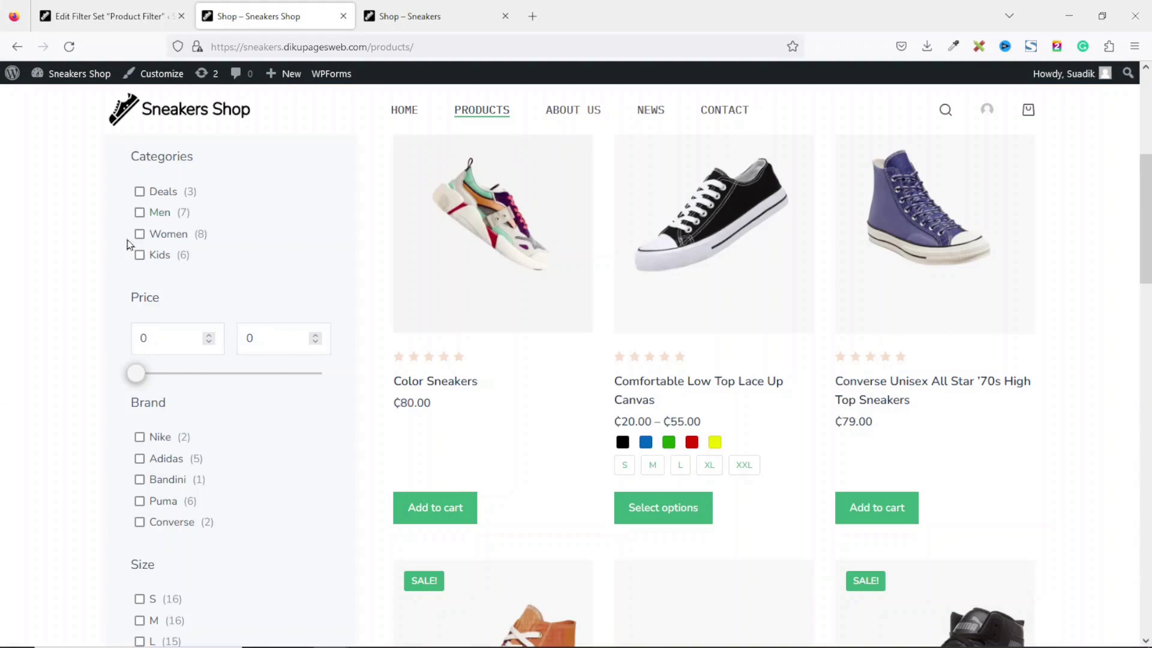
- Try the Men category filter, switch to Kids, then return to the filter set editor
click(139, 213)
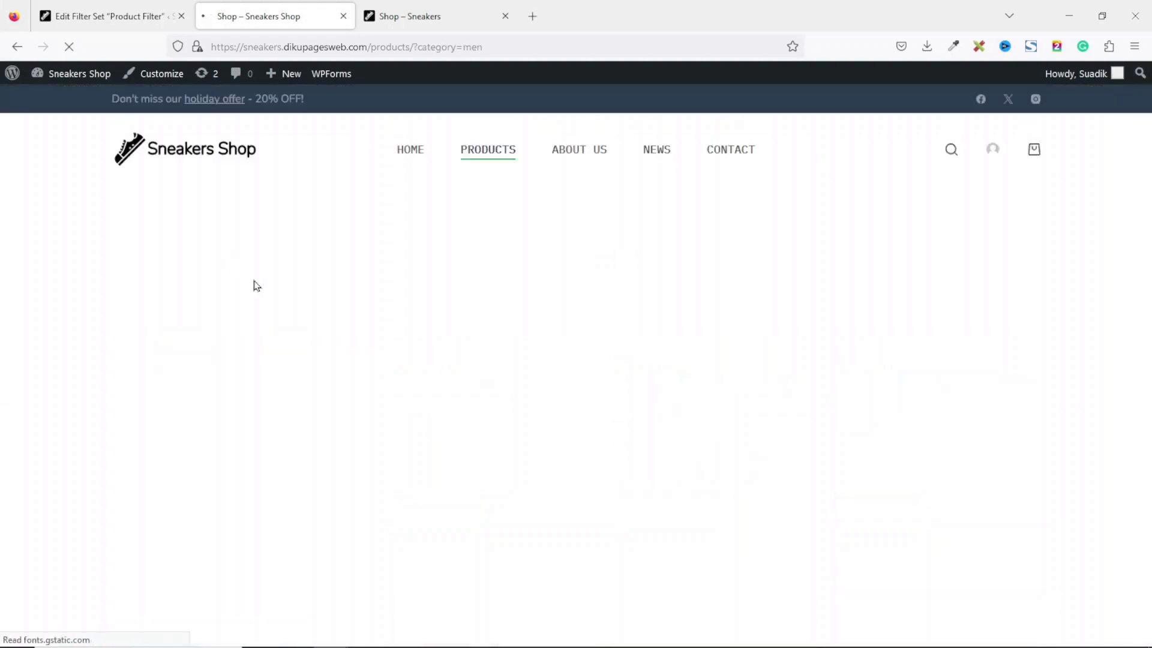
scroll(125, 302, down, 3)
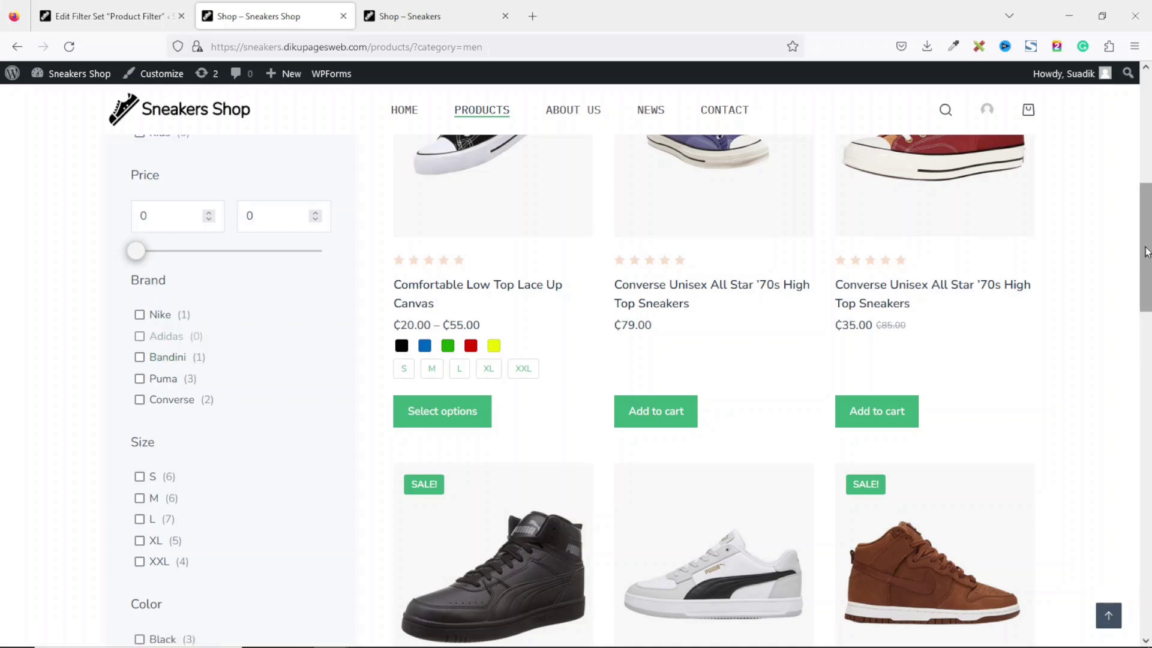
scroll(1132, 252, down, 5)
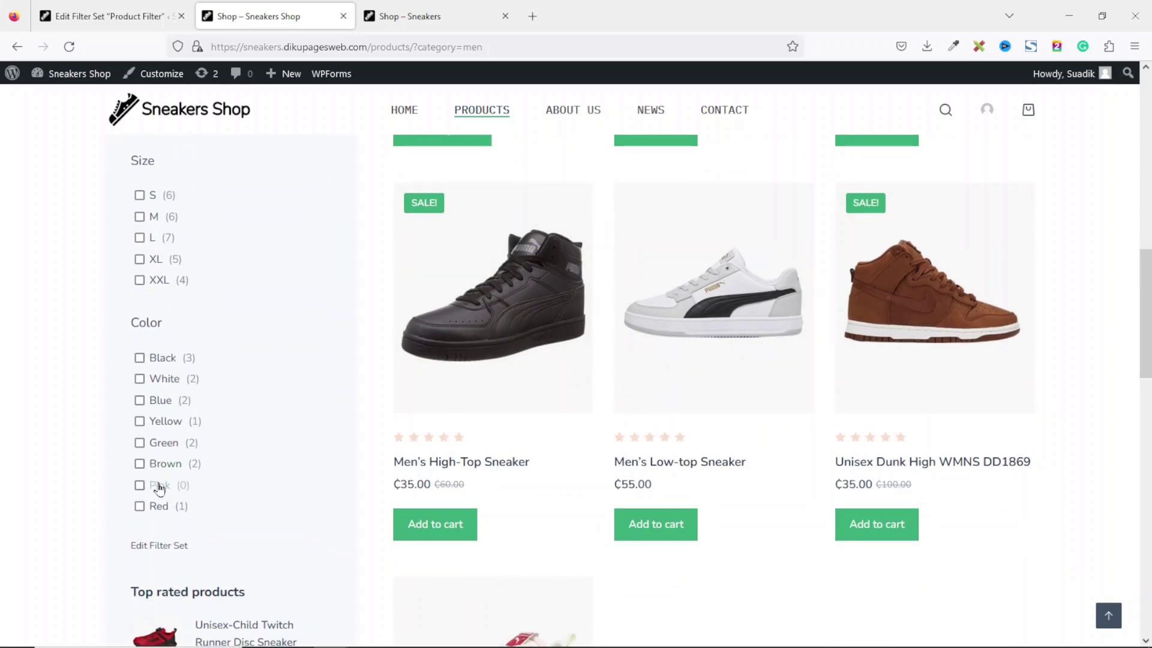
drag(1148, 334, 1149, 222)
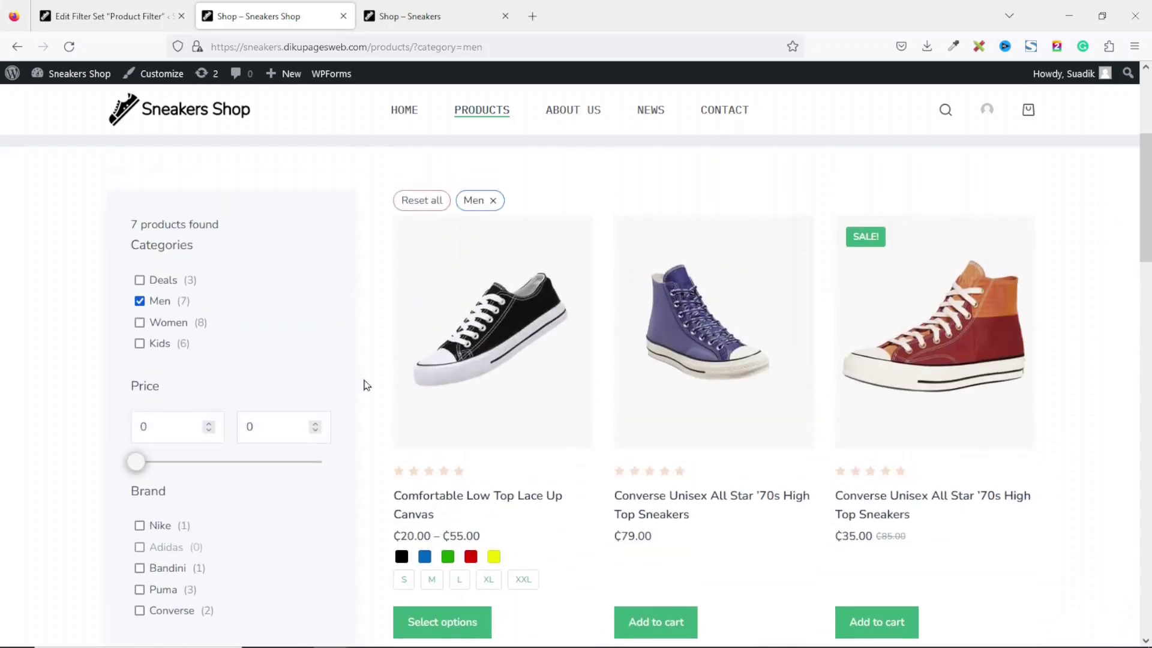
click(140, 301)
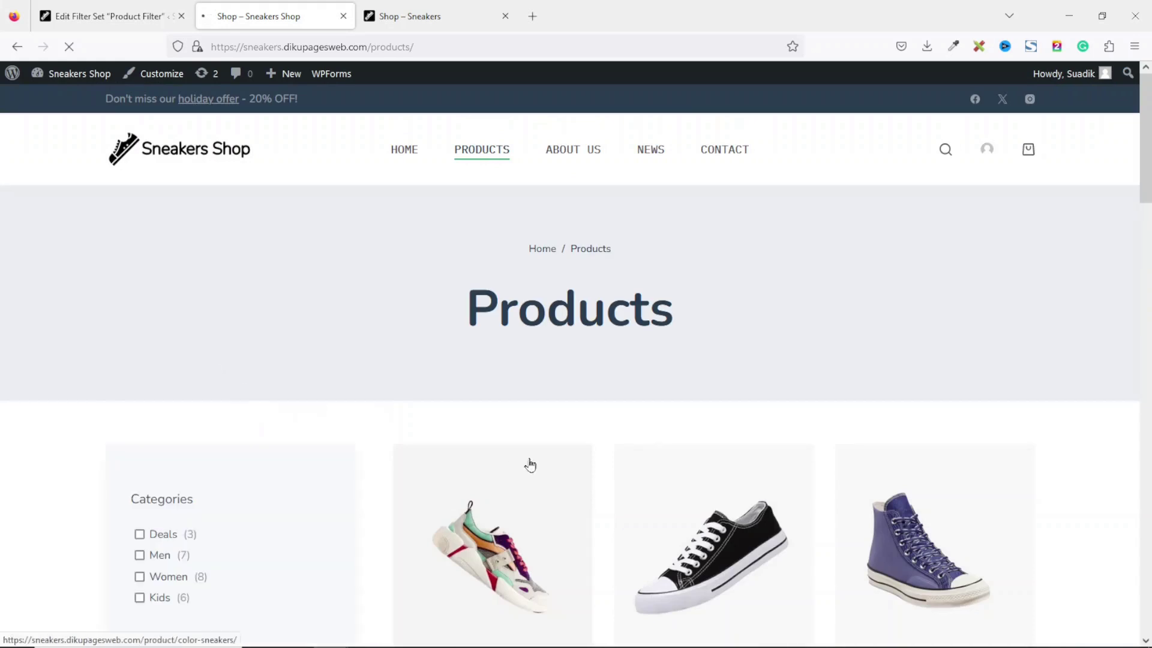
click(165, 598)
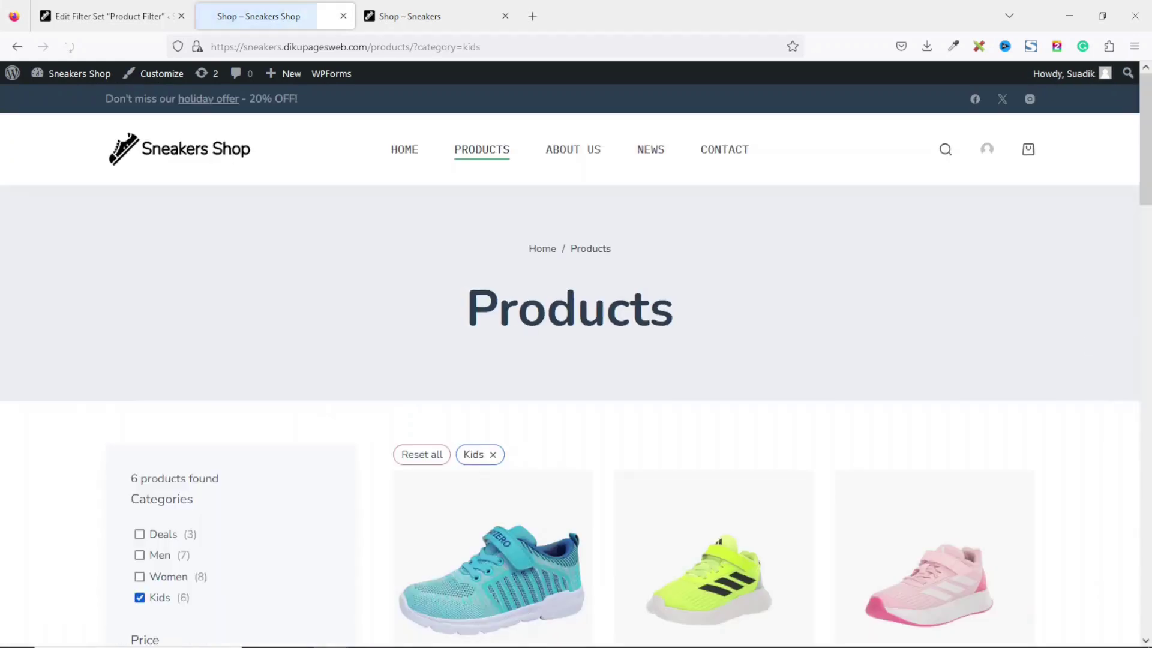
drag(1146, 139, 1146, 324)
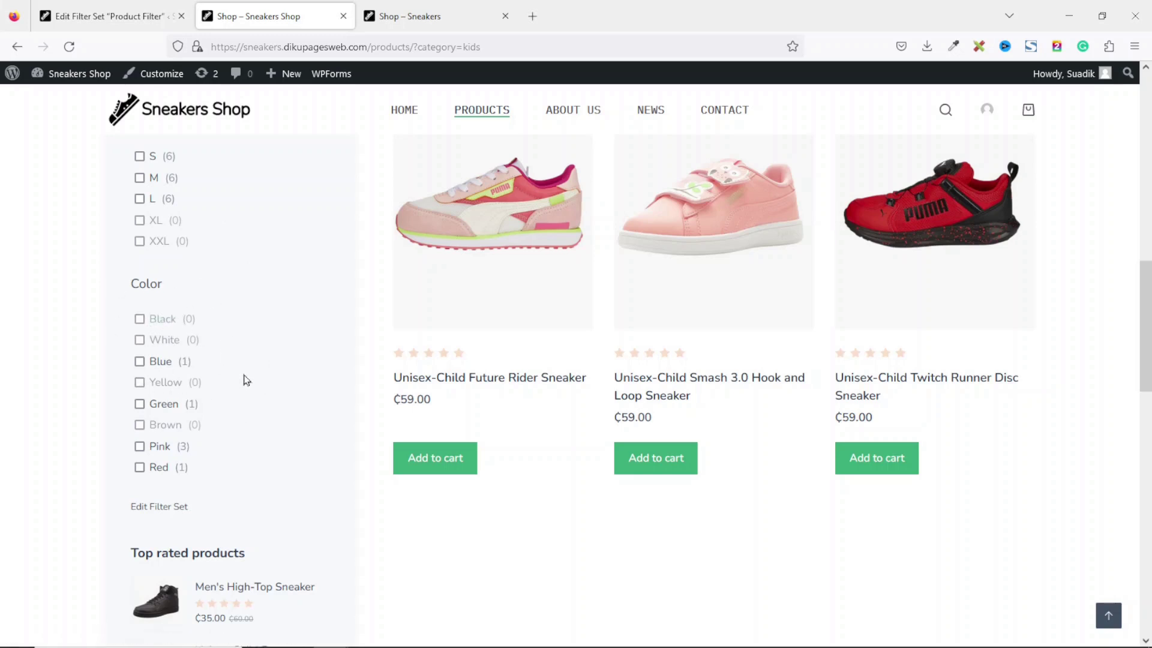
click(117, 20)
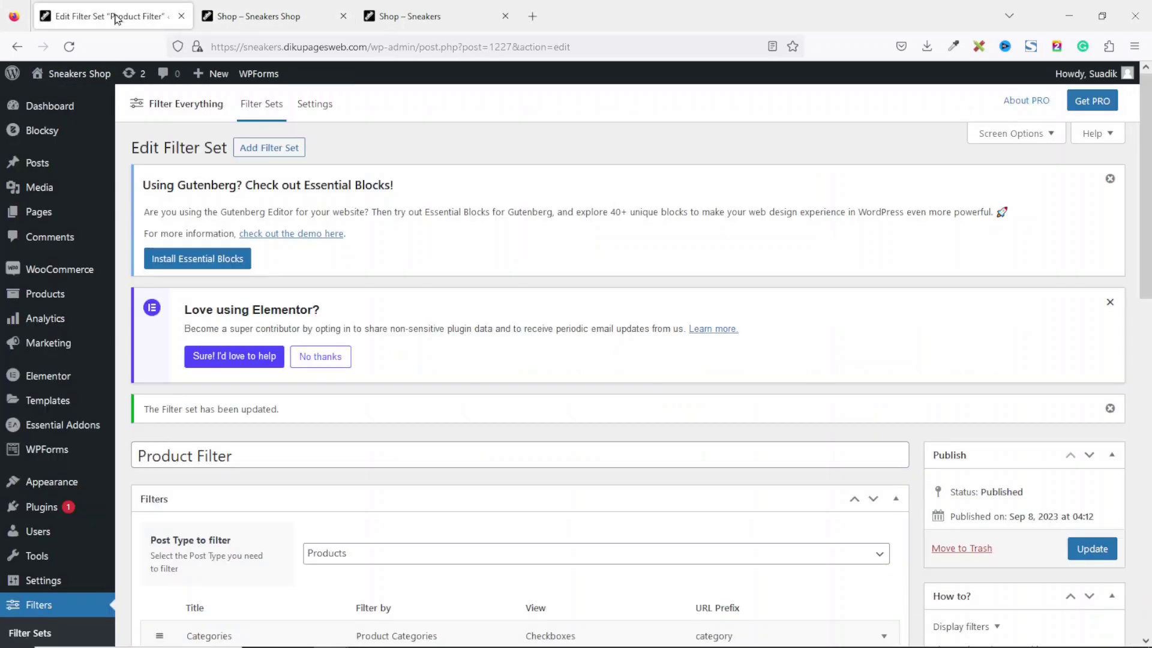
- Set the filter set's Empty Terms to 'Always hide', update it, and return to the shop
scroll(214, 264, down, 12)
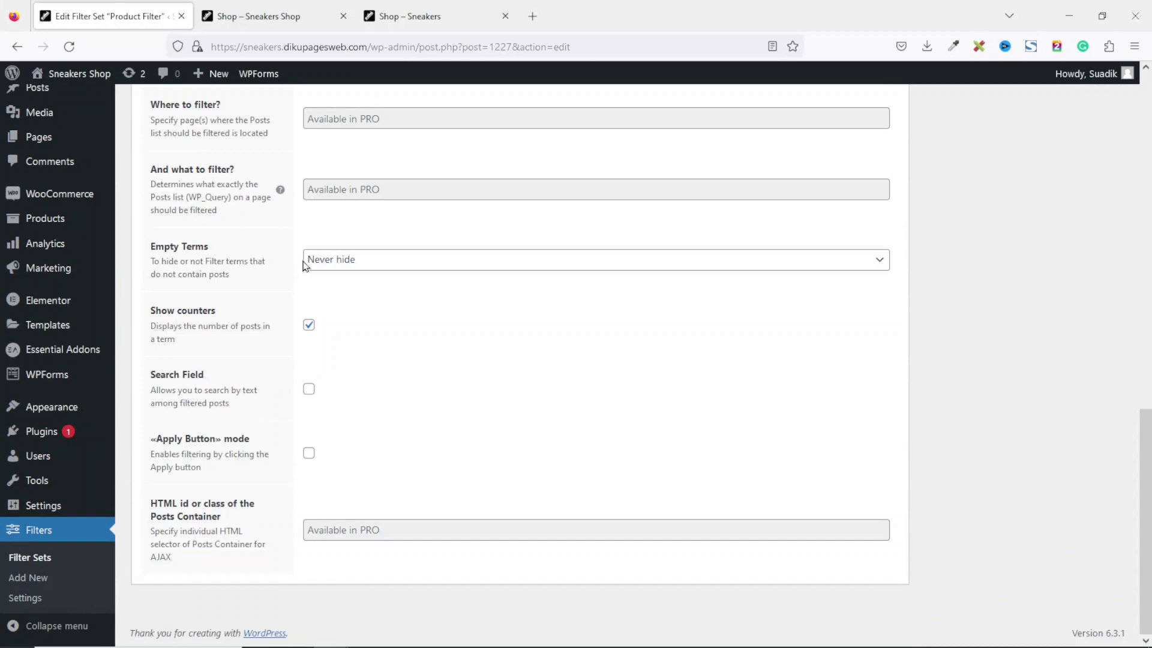
click(367, 264)
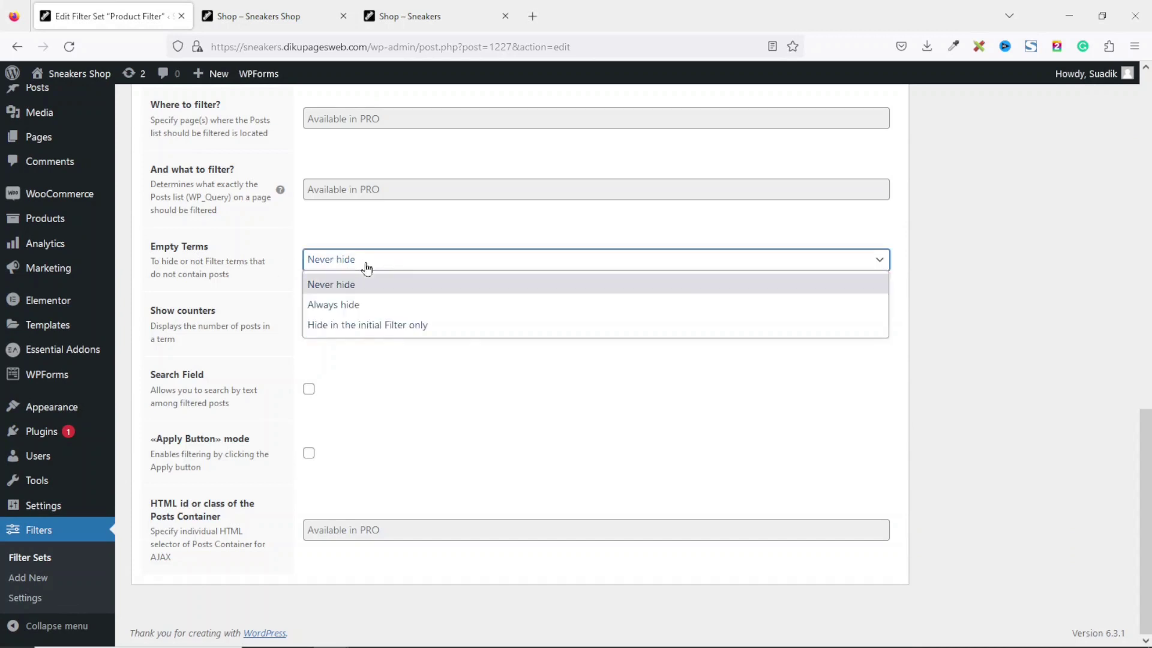
click(367, 306)
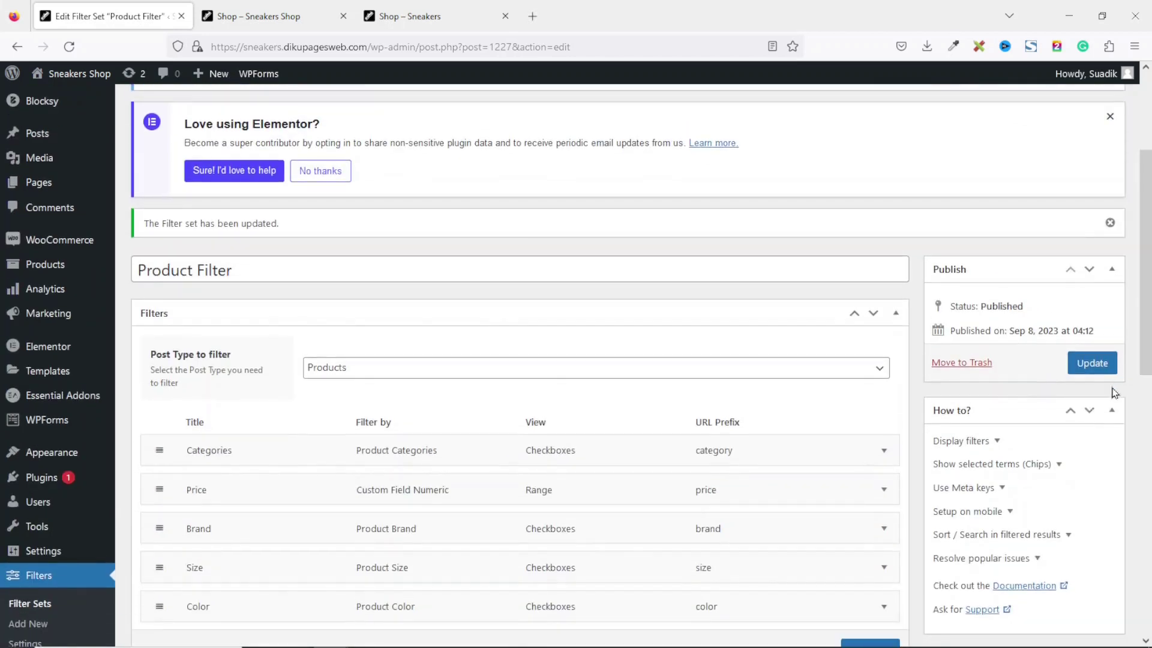
click(1092, 363)
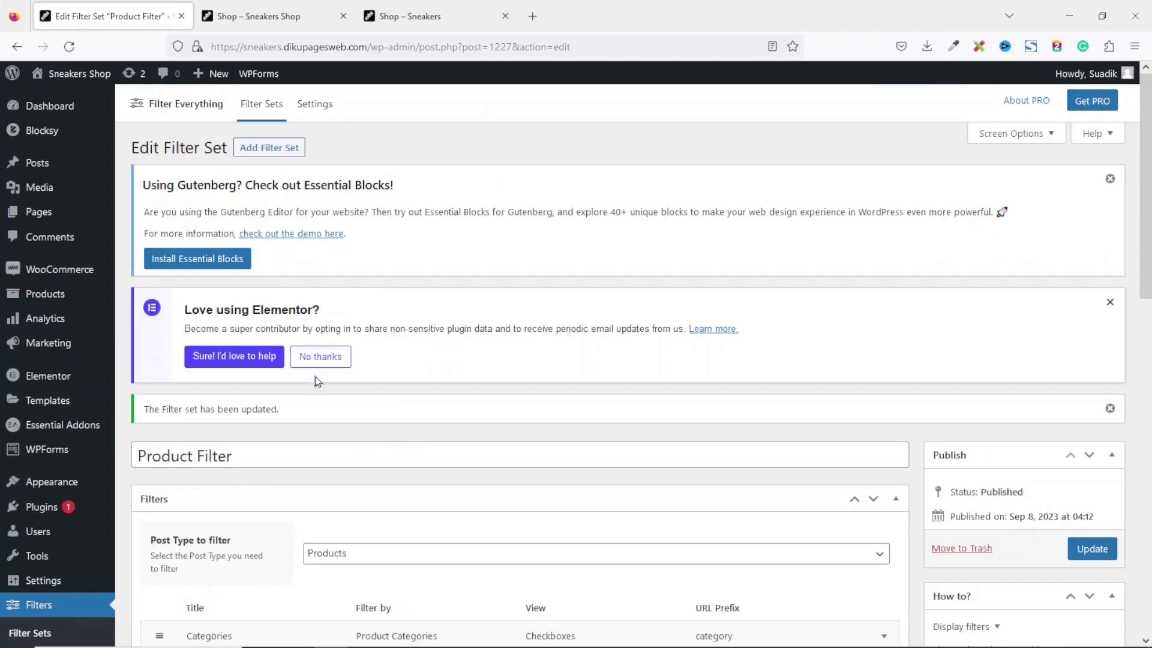
click(271, 23)
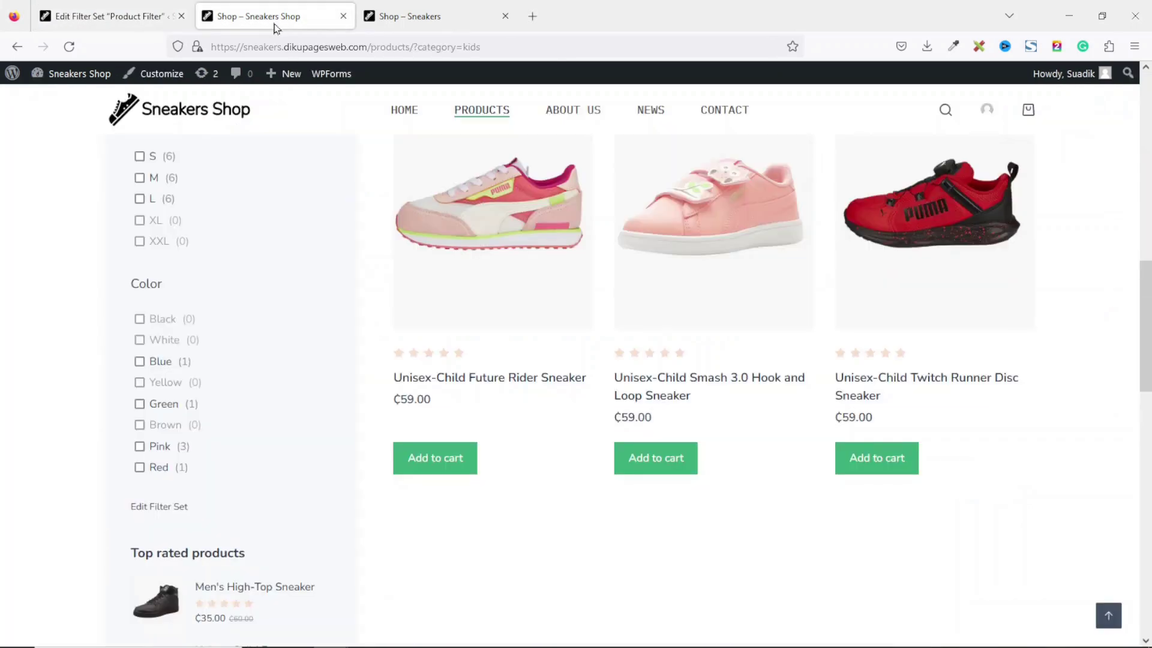
- Reload the Kids-filtered shop and scroll the filters to confirm empty terms are hidden
click(69, 46)
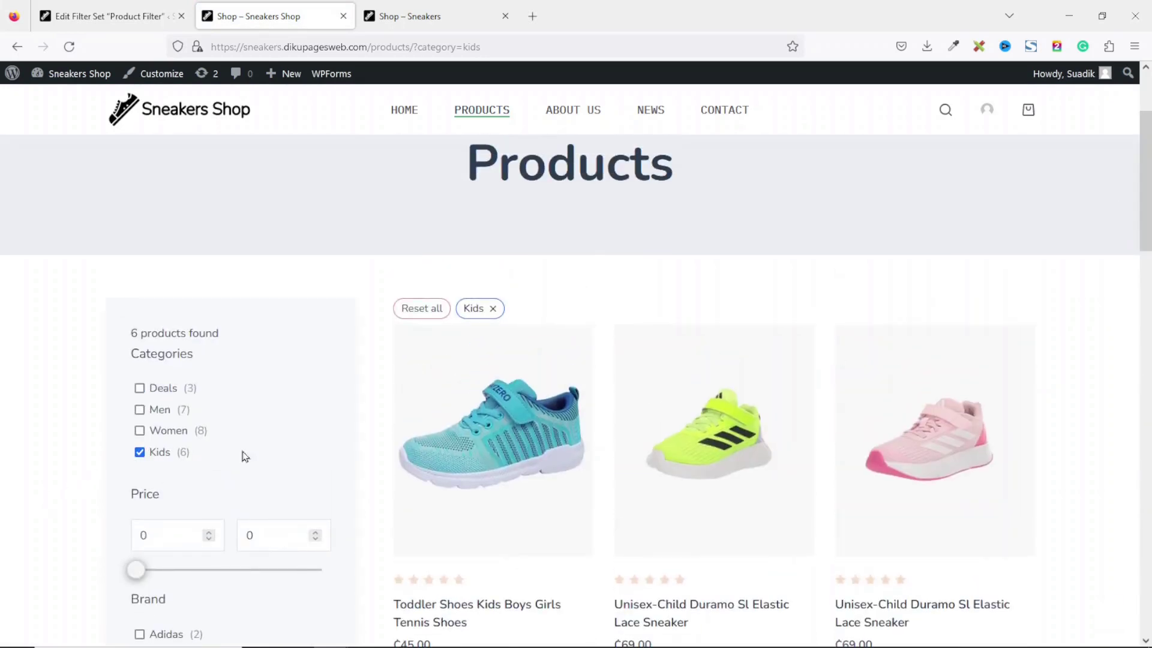
scroll(1149, 242, down, 4)
scroll(1149, 242, down, 2)
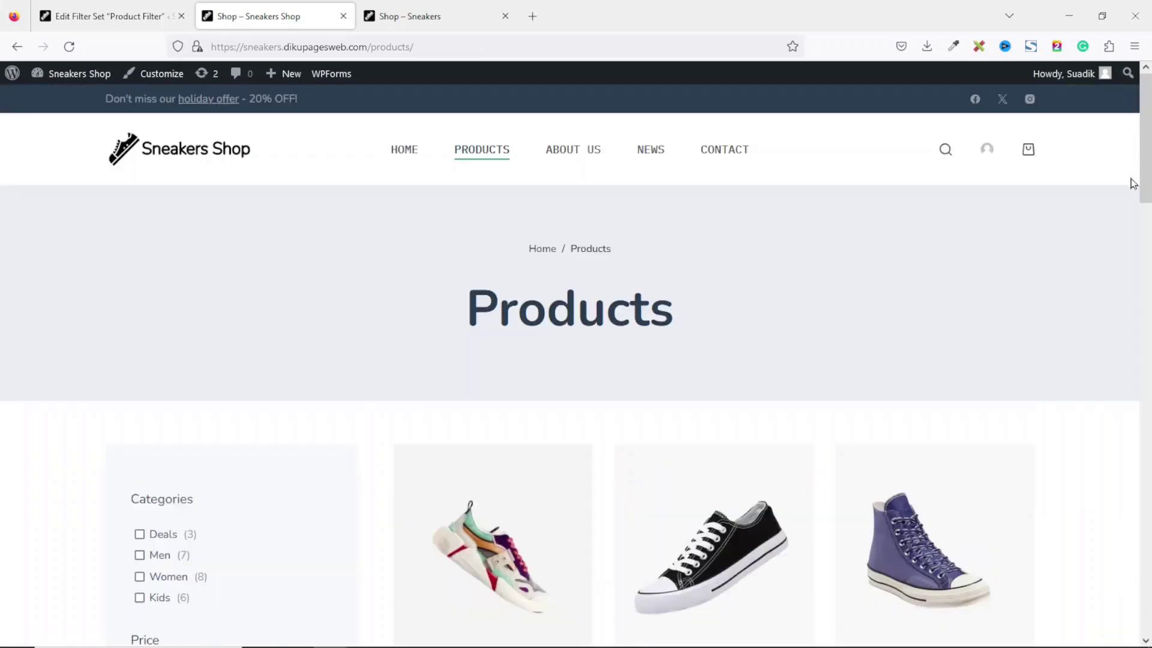
drag(1136, 140, 1150, 103)
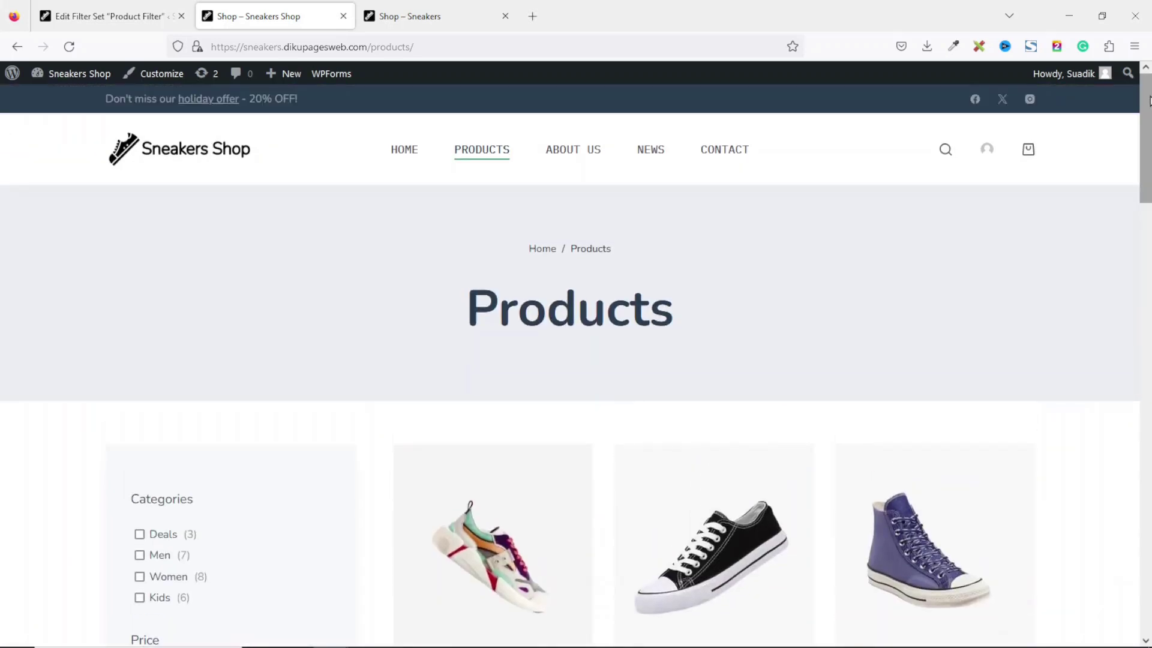